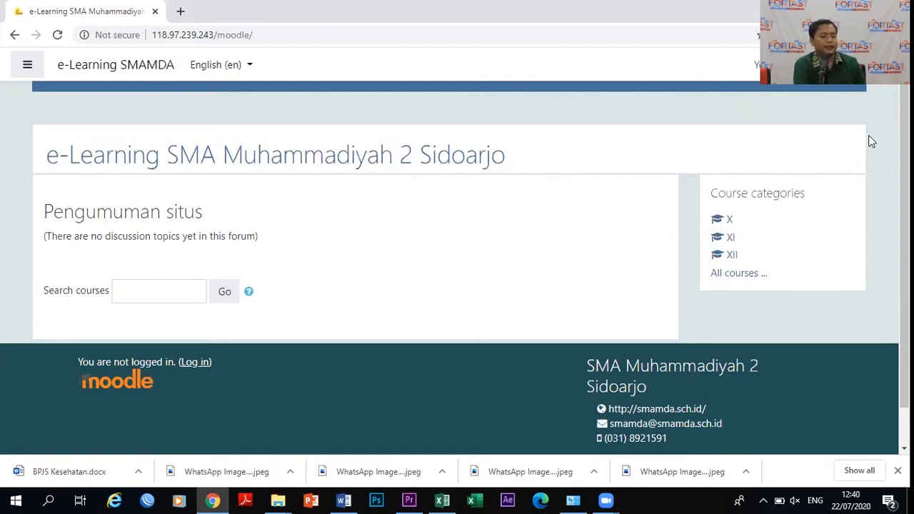
Log in to Moodle with the teacher's saved username and retyped password.
{"action": "left_click", "coordinate": [853, 64]}
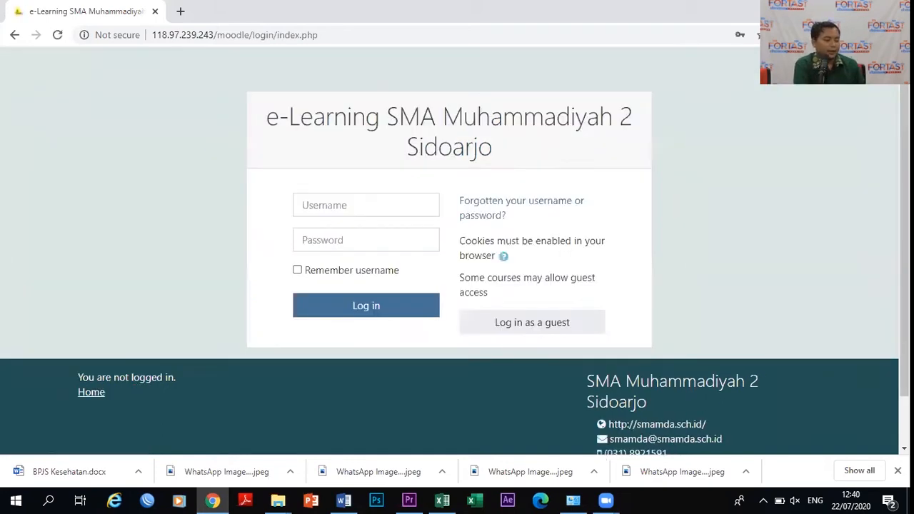
{"action": "left_click", "coordinate": [359, 207]}
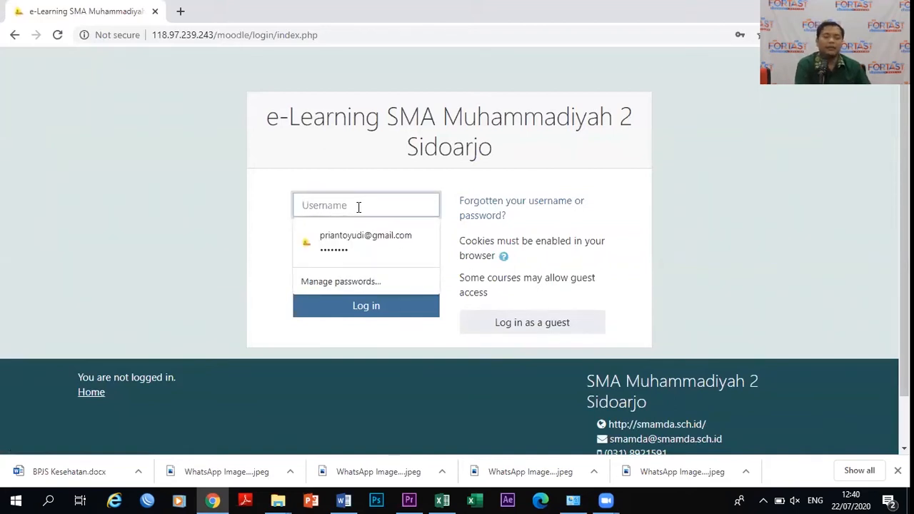
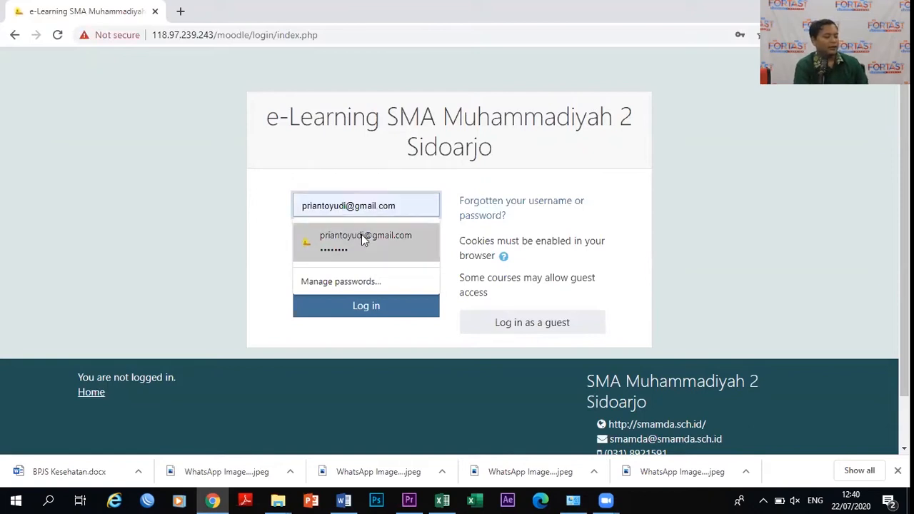
{"action": "left_click", "coordinate": [361, 239]}
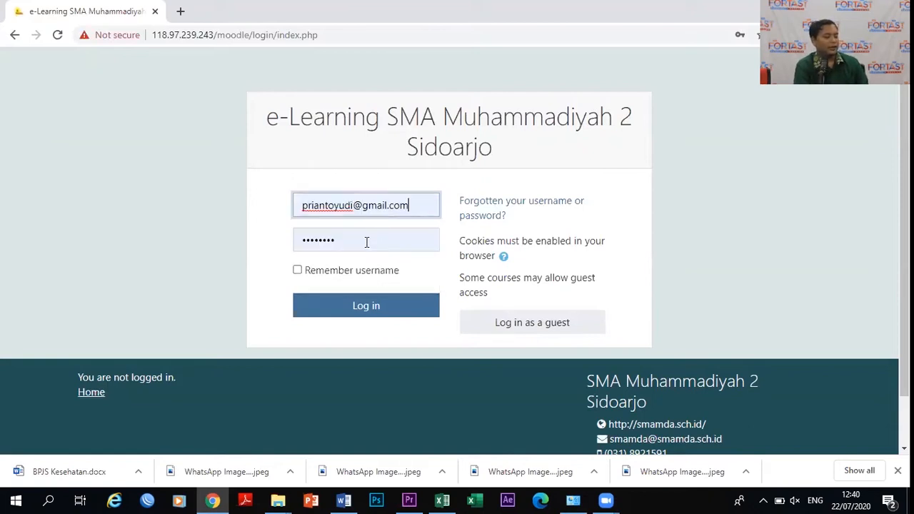
{"action": "double_click", "coordinate": [355, 244]}
{"action": "key", "text": "BackSpace"}
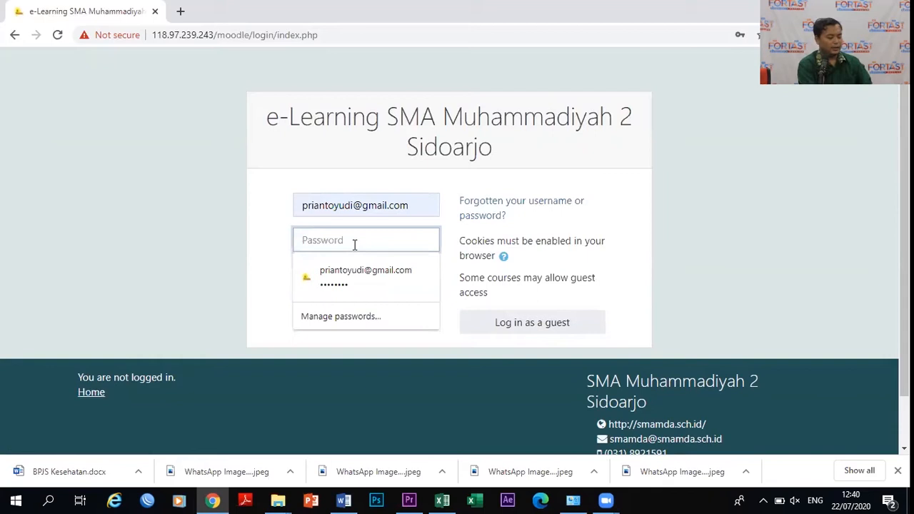
{"action": "type", "text": "********"}
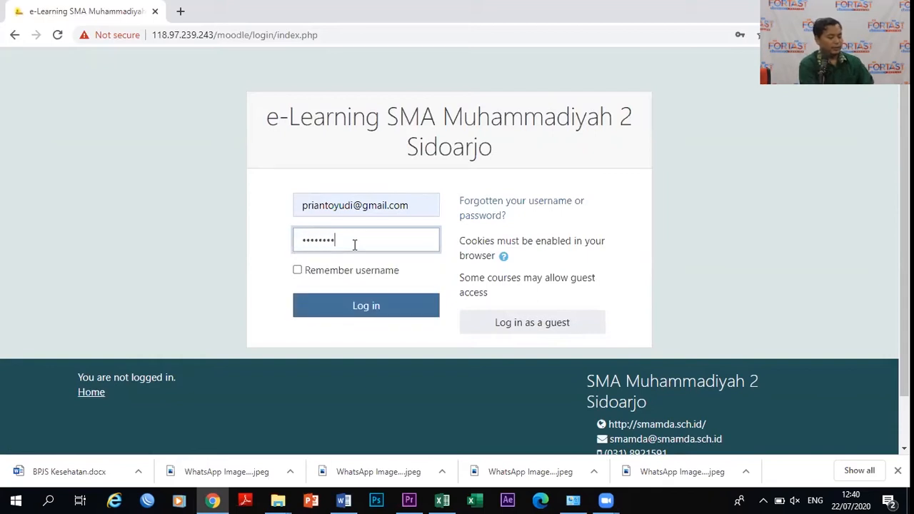
{"action": "left_click", "coordinate": [372, 307]}
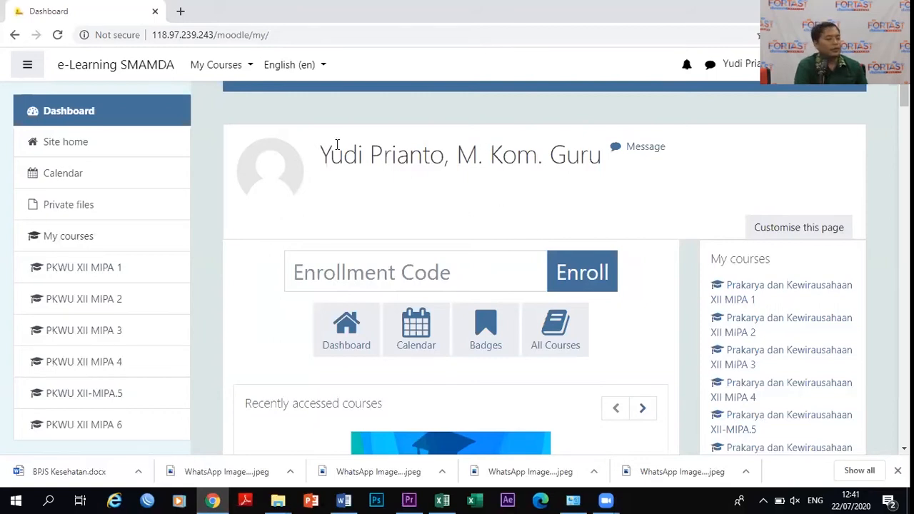
Switch the site language to Indonesian (id) and open Prakarya dan Kewirausahaan XII MIPA 1.
{"action": "left_click", "coordinate": [315, 68]}
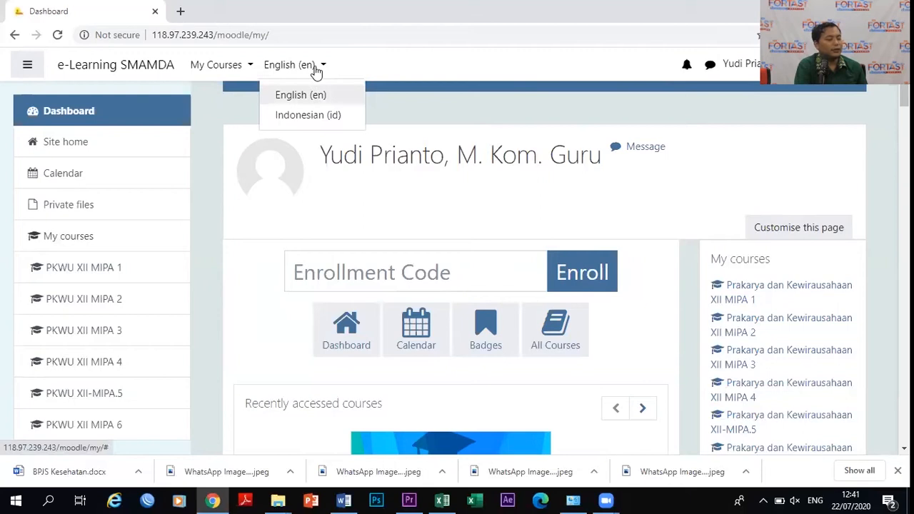
{"action": "left_click", "coordinate": [316, 120]}
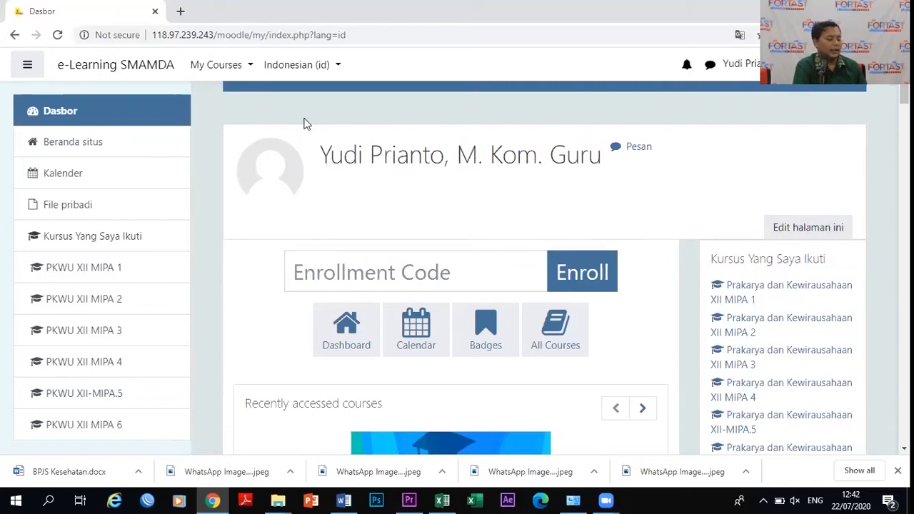
{"action": "left_click", "coordinate": [223, 69]}
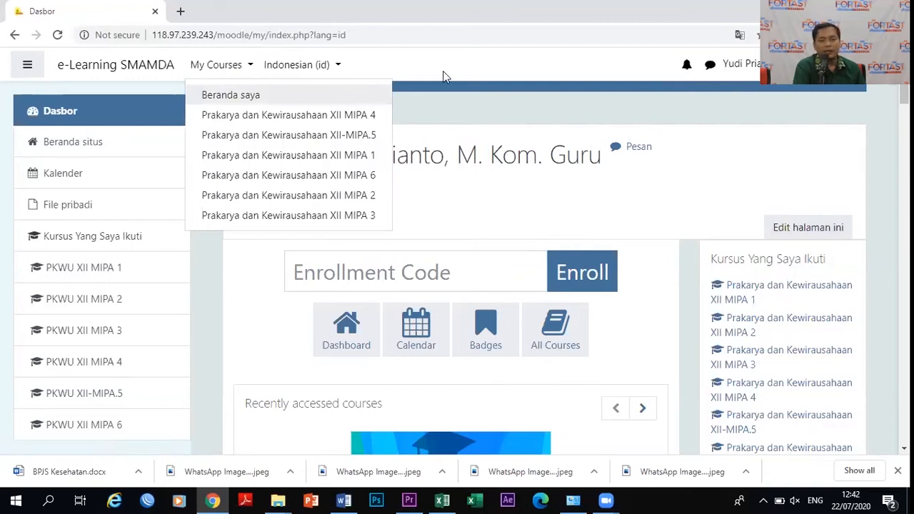
{"action": "left_click", "coordinate": [350, 155]}
Scroll through the XII MIPA 1 course contents, then turn editing on.
{"action": "left_click_drag", "start_coordinate": [891, 134], "coordinate": [891, 362]}
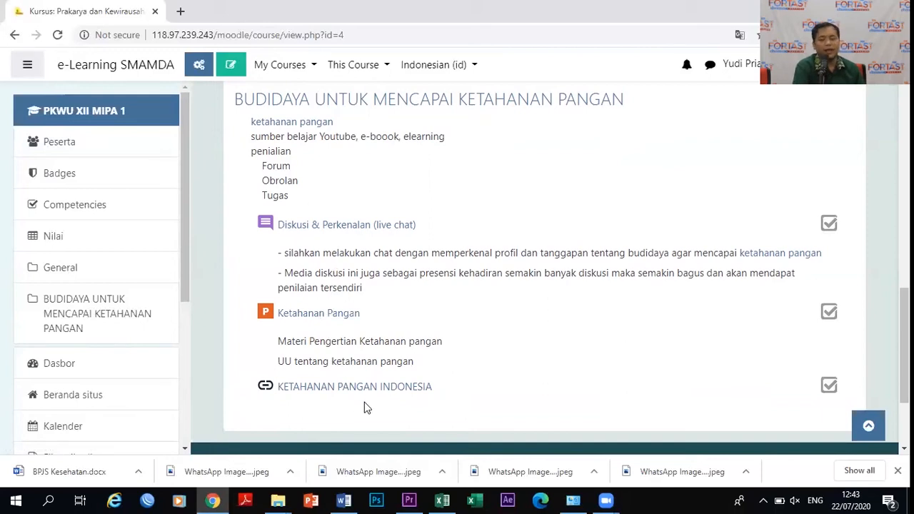
{"action": "left_click_drag", "start_coordinate": [892, 321], "coordinate": [880, 86]}
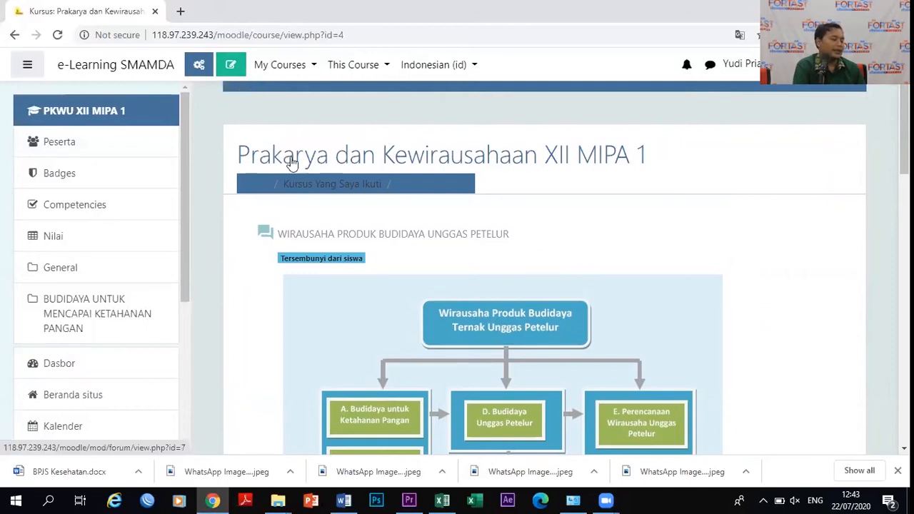
{"action": "left_click", "coordinate": [227, 66]}
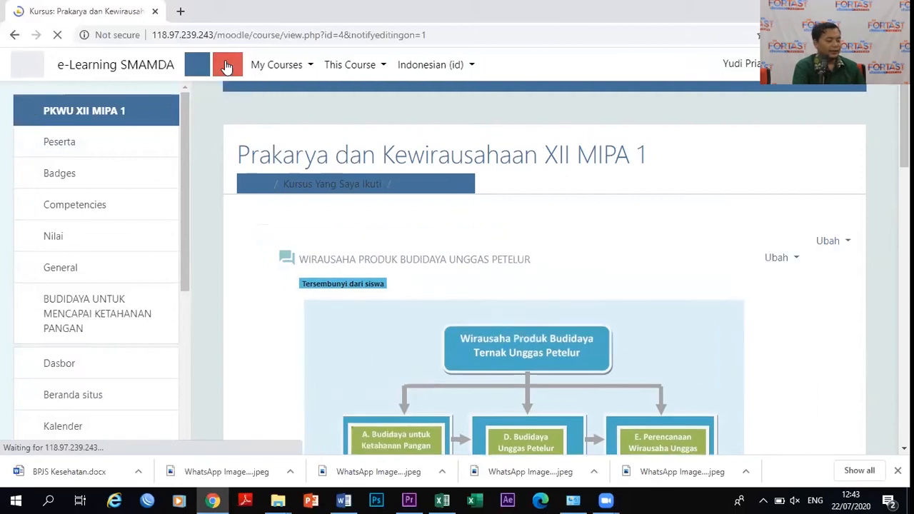
Add one new topic at the course bottom and open topik 2's edit settings.
{"action": "scroll", "coordinate": [891, 136], "scroll_direction": "down", "scroll_amount": 1}
{"action": "left_click_drag", "start_coordinate": [892, 143], "coordinate": [891, 337]}
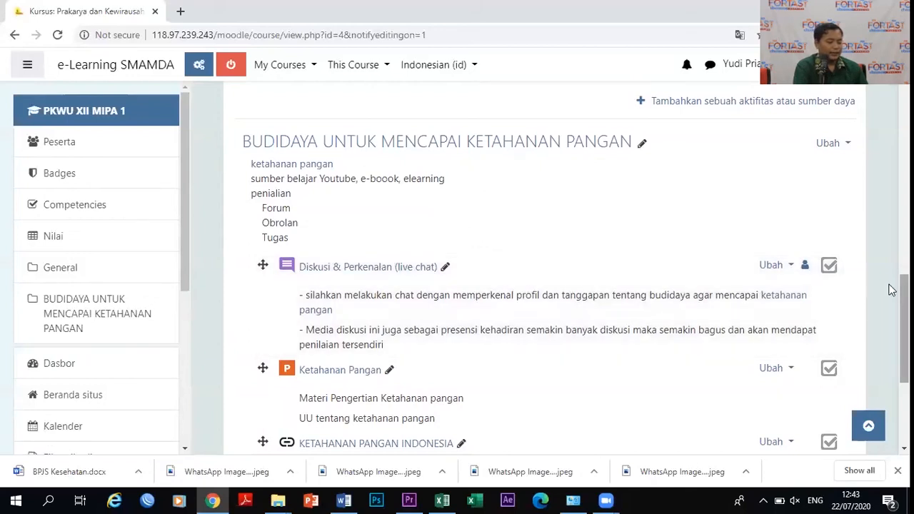
{"action": "scroll", "coordinate": [892, 293], "scroll_direction": "down", "scroll_amount": 1}
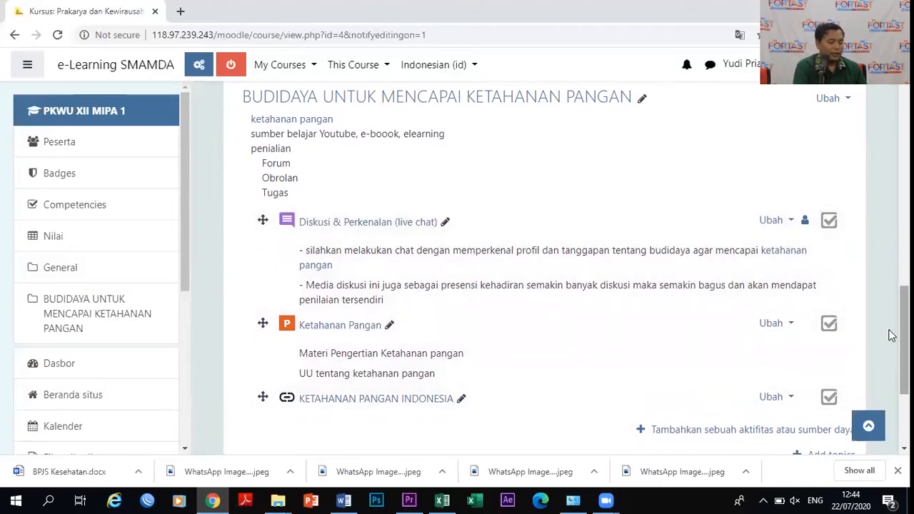
{"action": "scroll", "coordinate": [891, 336], "scroll_direction": "down", "scroll_amount": 3}
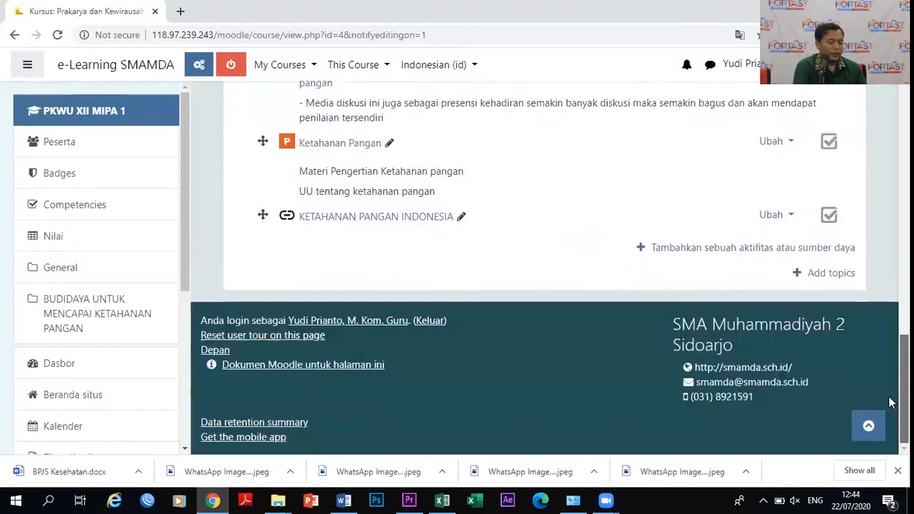
{"action": "left_click", "coordinate": [828, 278]}
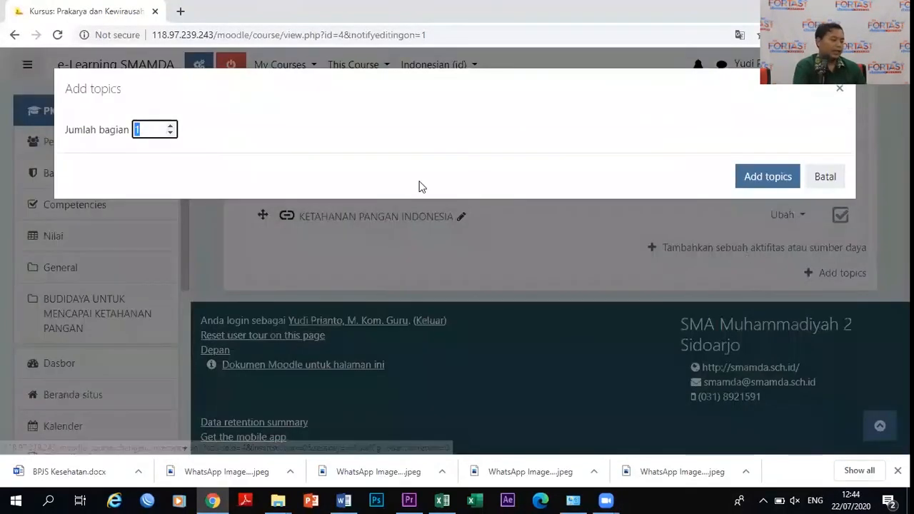
{"action": "left_click", "coordinate": [769, 176]}
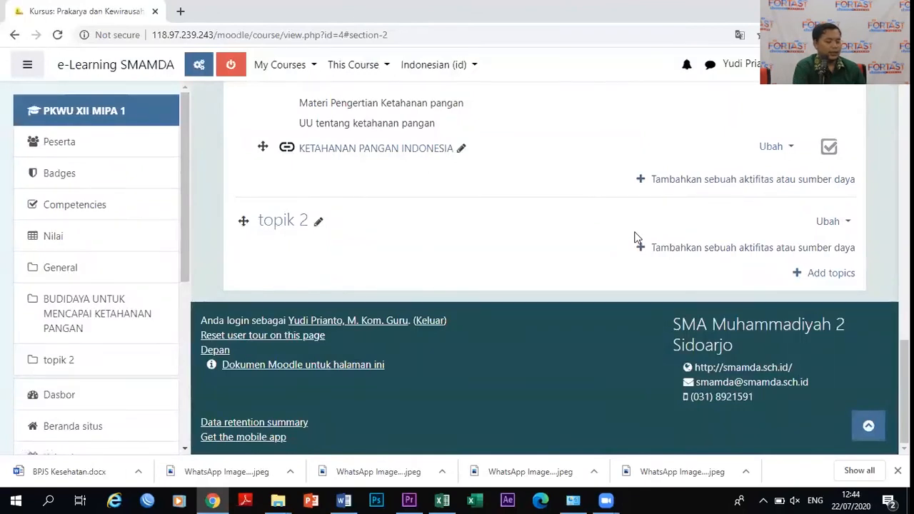
{"action": "left_click", "coordinate": [824, 222]}
{"action": "left_click", "coordinate": [800, 211]}
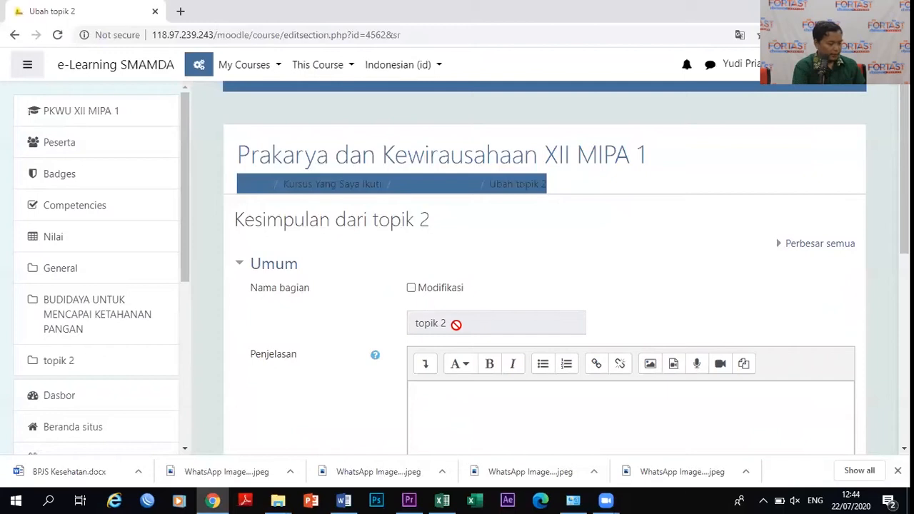
Enable a custom section name and name the topic 'Budidaya Unggas Petelur'.
{"action": "left_click", "coordinate": [413, 289]}
{"action": "left_click", "coordinate": [459, 327]}
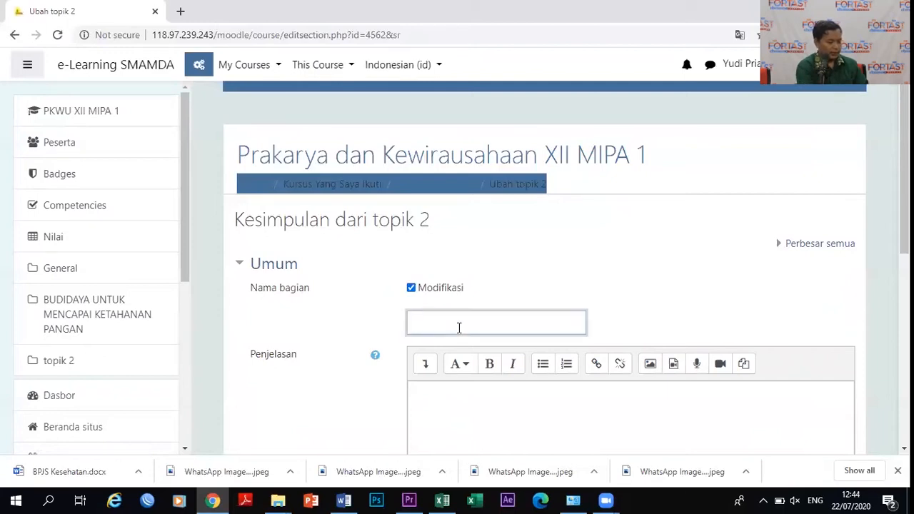
{"action": "type", "text": "Budi"}
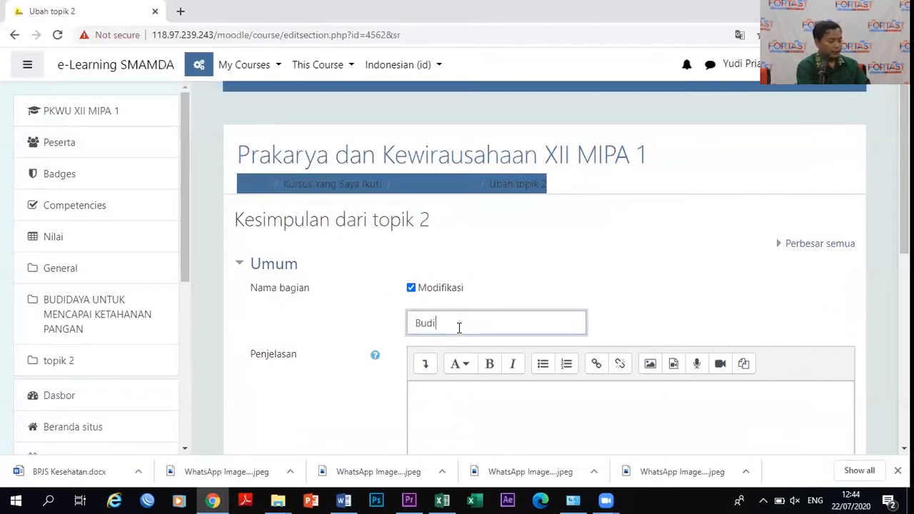
{"action": "type", "text": "daya Unggas Petelur"}
{"action": "scroll", "coordinate": [888, 207], "scroll_direction": "down", "scroll_amount": 3}
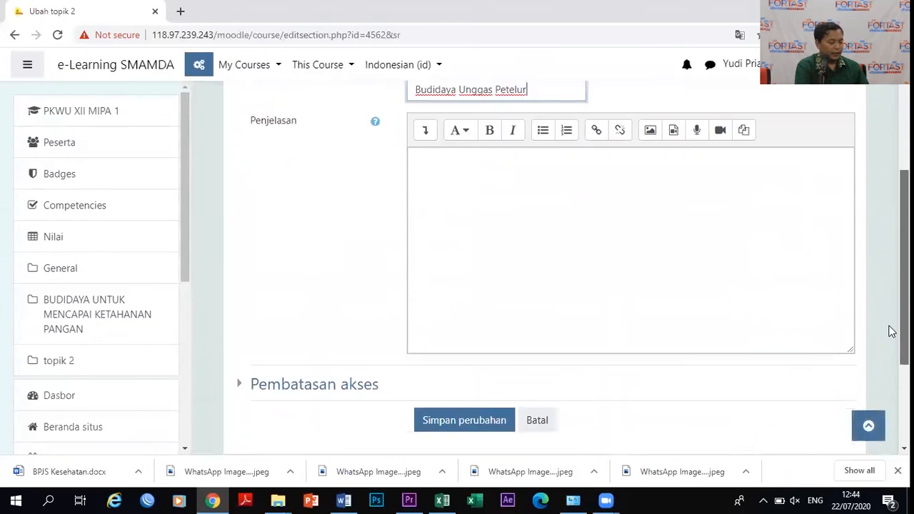
{"action": "scroll", "coordinate": [890, 314], "scroll_direction": "up", "scroll_amount": 1}
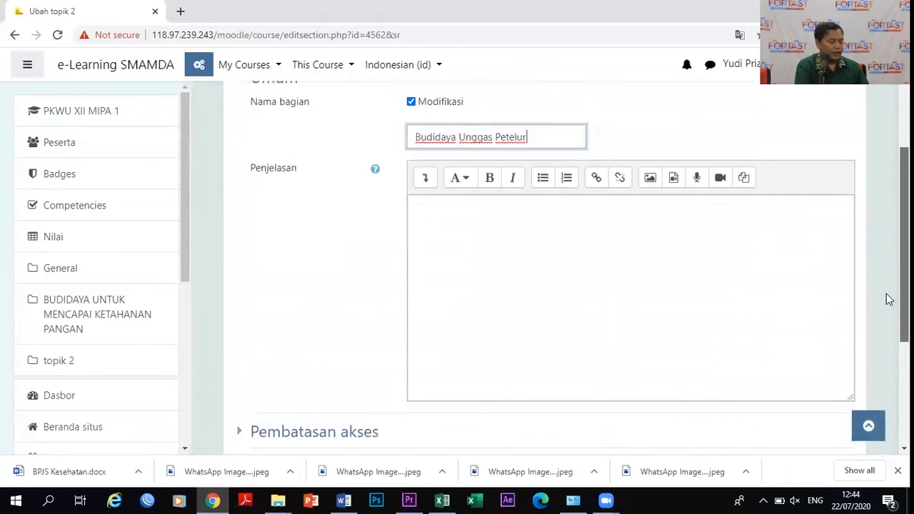
Write a 'Tujuan Pembelajaran' description with a learning-goal line, then save the topic.
{"action": "left_click", "coordinate": [456, 230]}
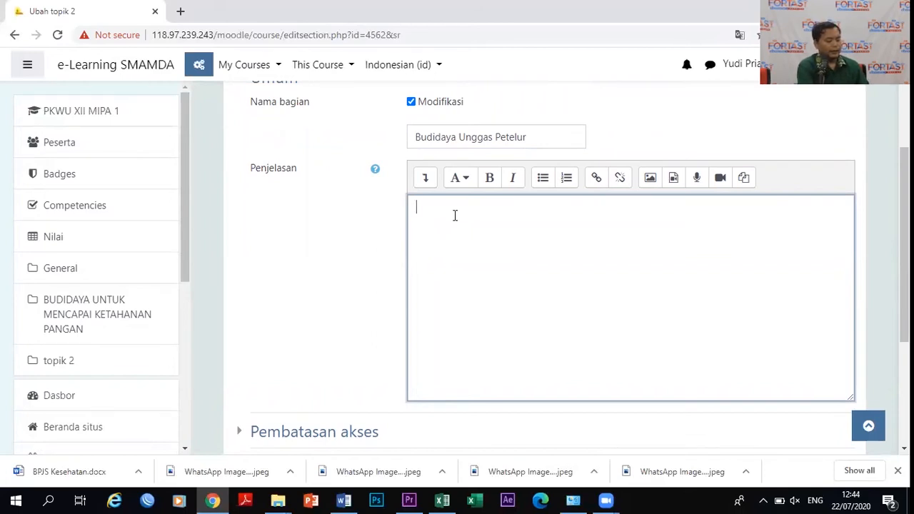
{"action": "type", "text": "Tujuan Pembelajaran"}
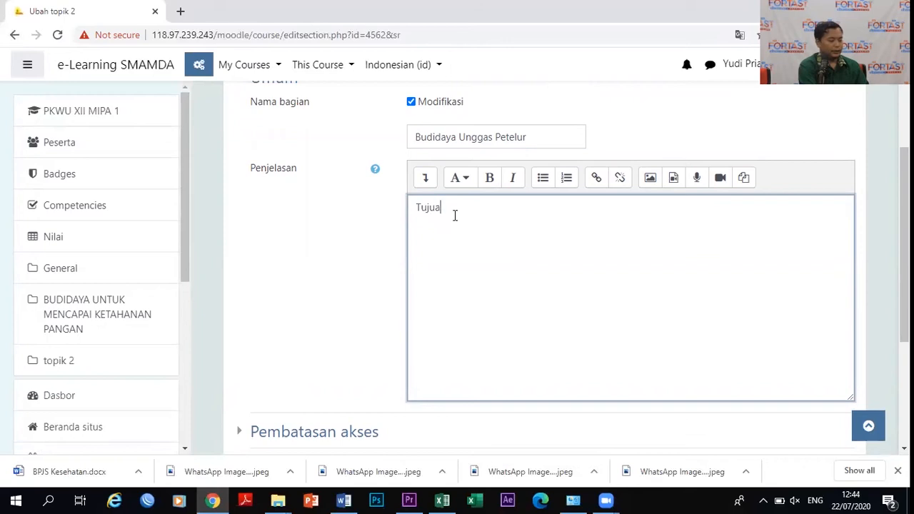
{"action": "key", "text": "Return"}
{"action": "type", "text": "- anak "}
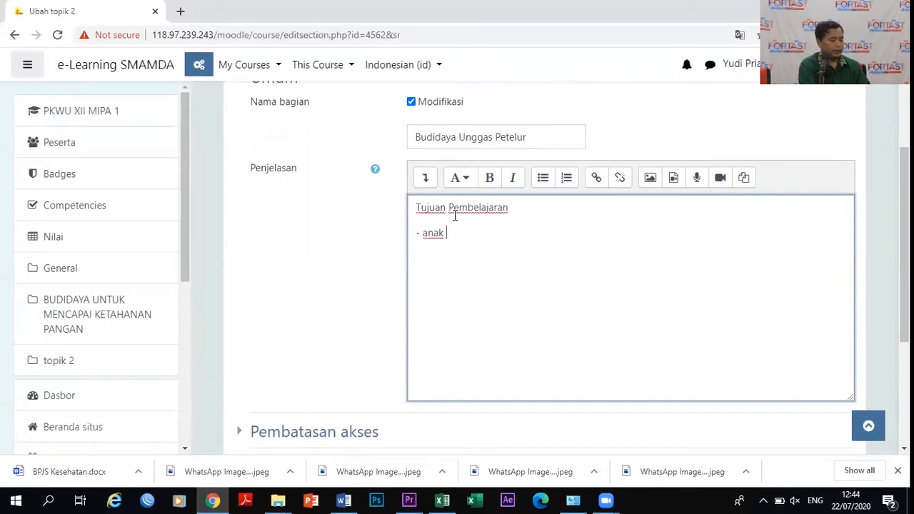
{"action": "type", "text": "anak Faha"}
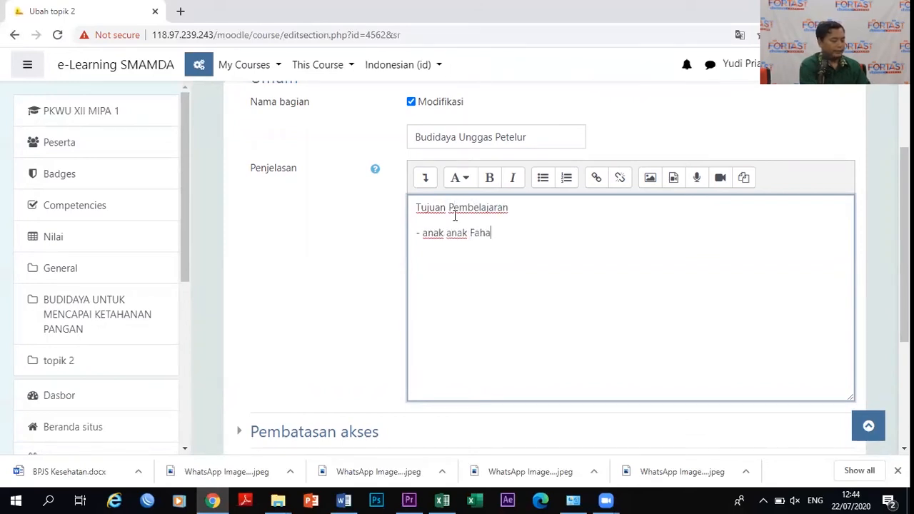
{"action": "type", "text": "m Tentang Cara Budi"}
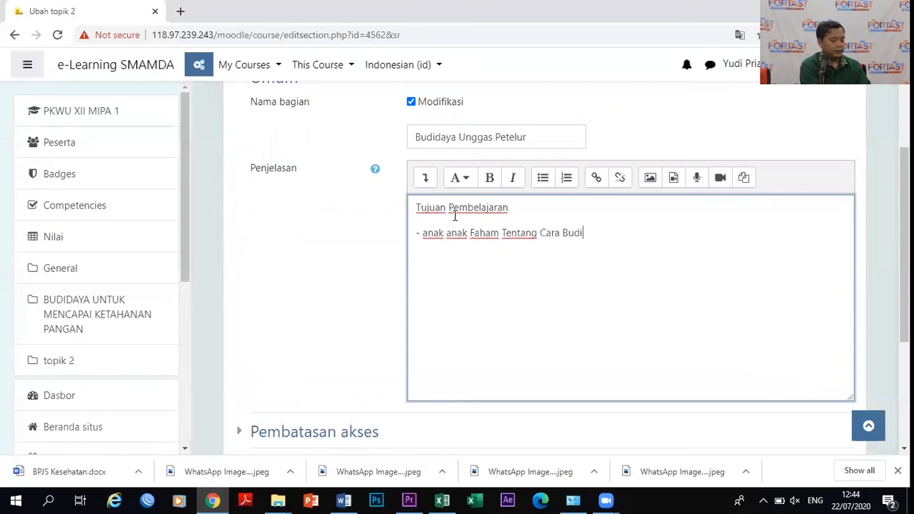
{"action": "type", "text": "dya unggas petyulr"}
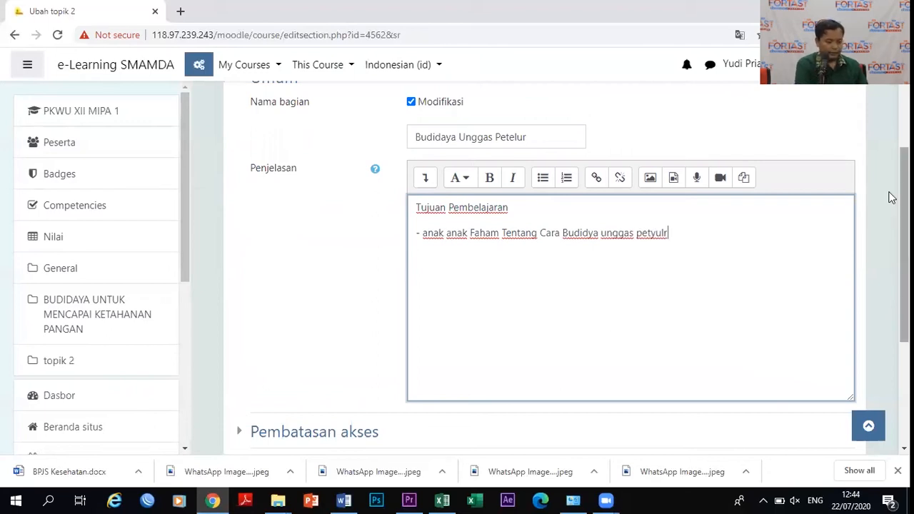
{"action": "left_click_drag", "start_coordinate": [890, 207], "coordinate": [890, 300]}
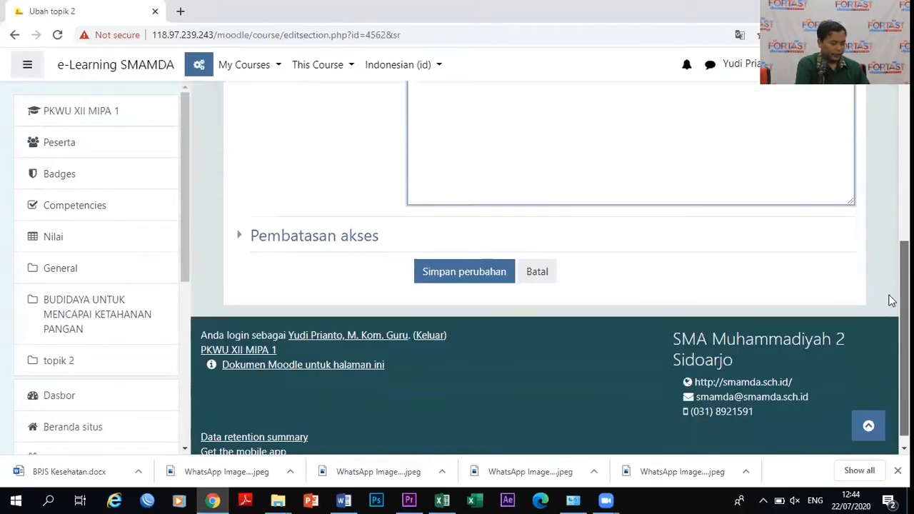
{"action": "left_click", "coordinate": [242, 237]}
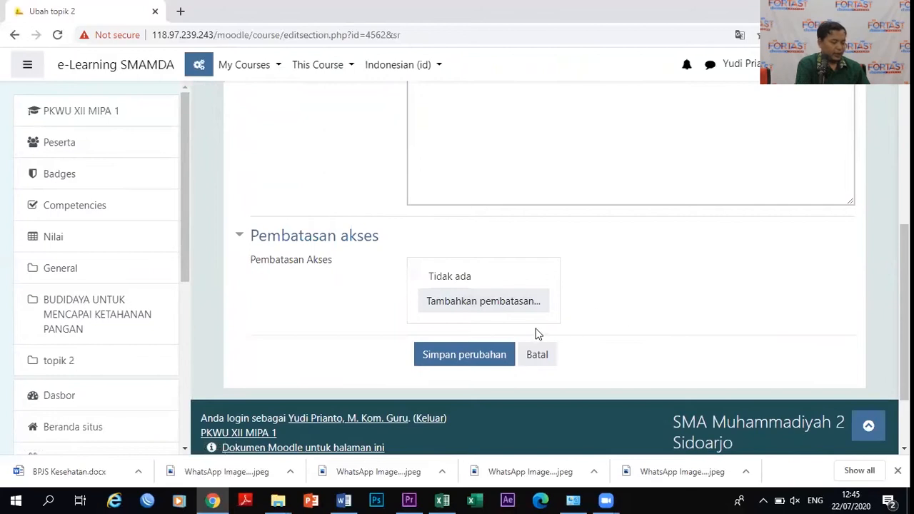
{"action": "left_click", "coordinate": [452, 359]}
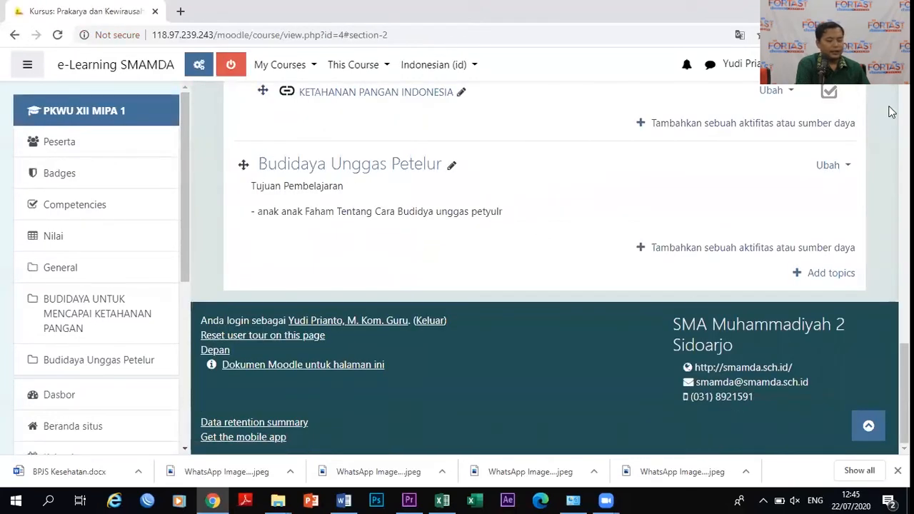
{"action": "scroll", "coordinate": [892, 328], "scroll_direction": "up", "scroll_amount": 4}
{"action": "scroll", "coordinate": [892, 329], "scroll_direction": "down", "scroll_amount": 4}
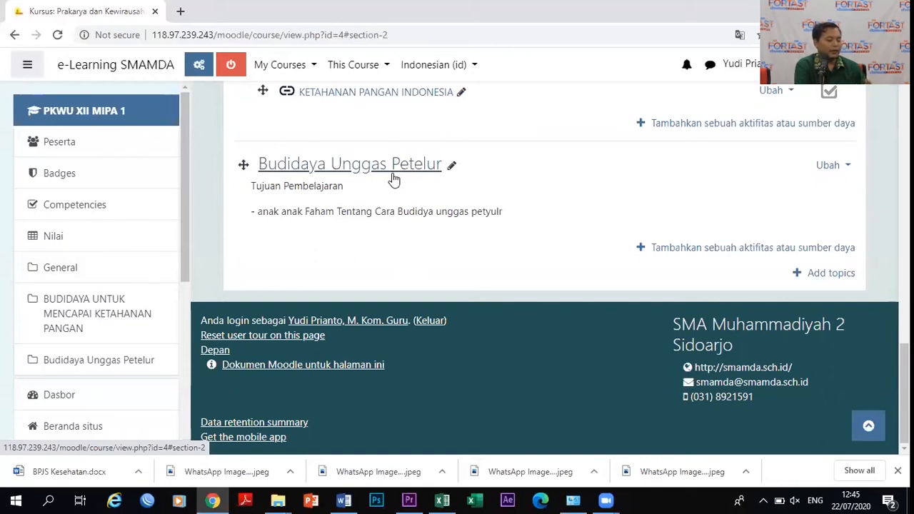
{"action": "left_click", "coordinate": [707, 250]}
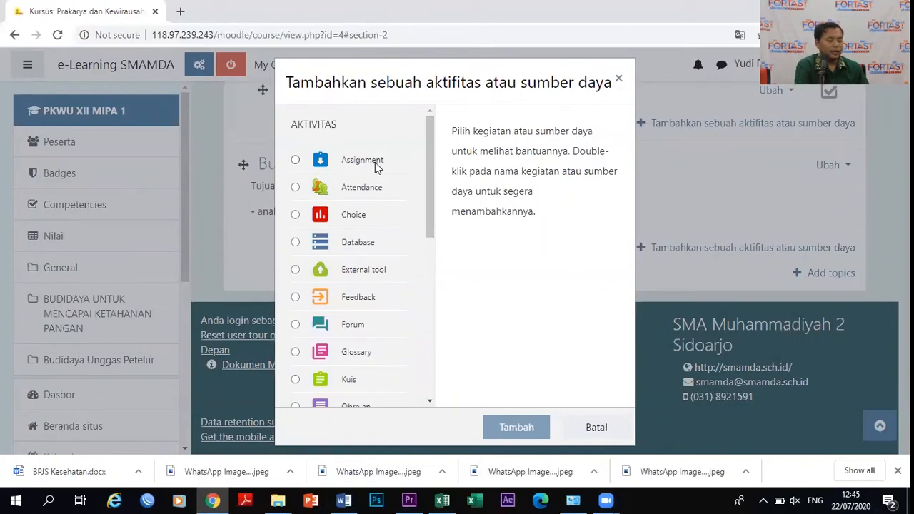
{"action": "scroll", "coordinate": [425, 228], "scroll_direction": "down", "scroll_amount": 2}
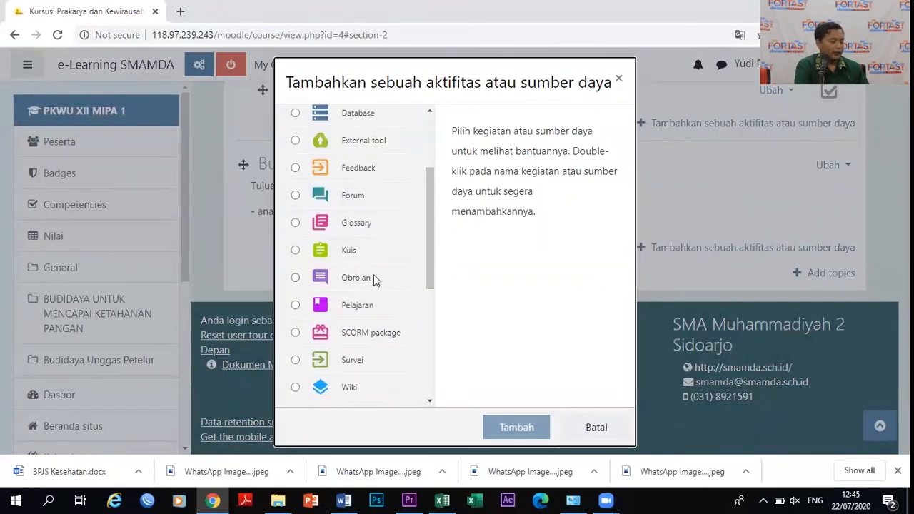
{"action": "left_click_drag", "start_coordinate": [432, 270], "coordinate": [435, 379]}
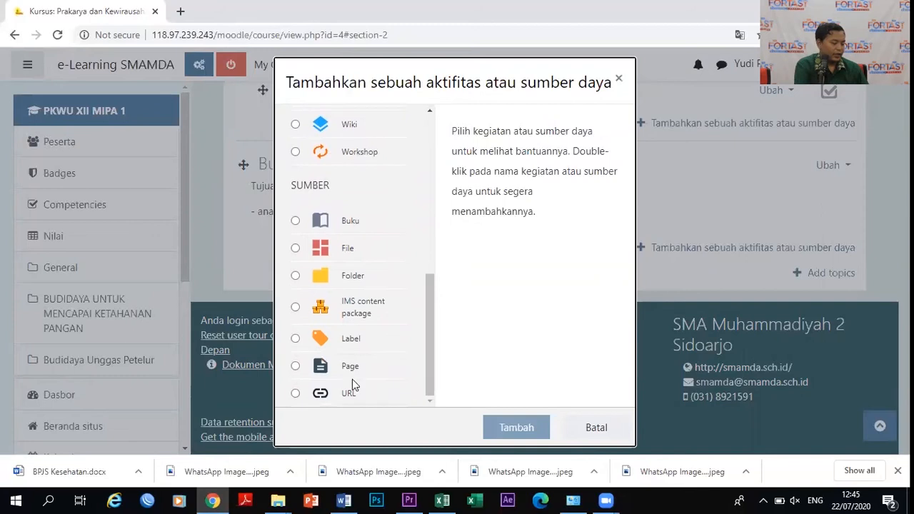
{"action": "left_click", "coordinate": [619, 79]}
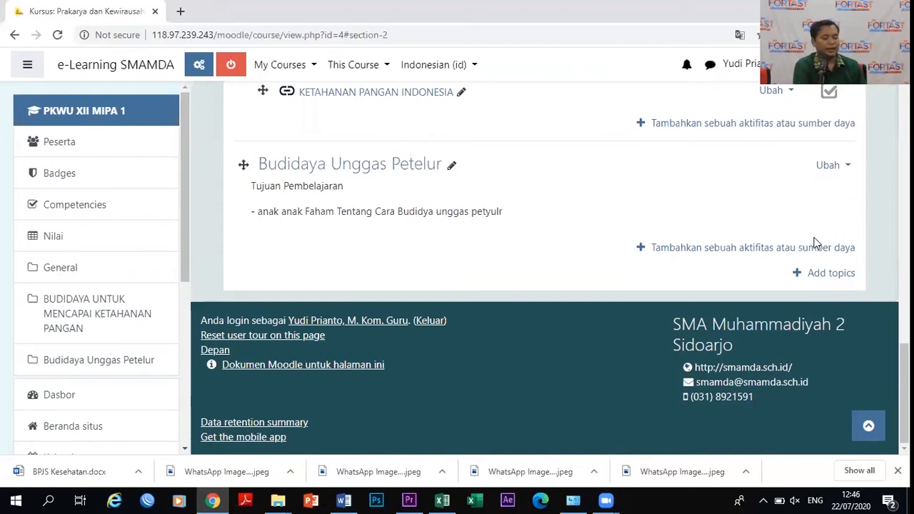
Add an Obrolan (chat) activity to the topic from the activity chooser.
{"action": "left_click", "coordinate": [746, 247]}
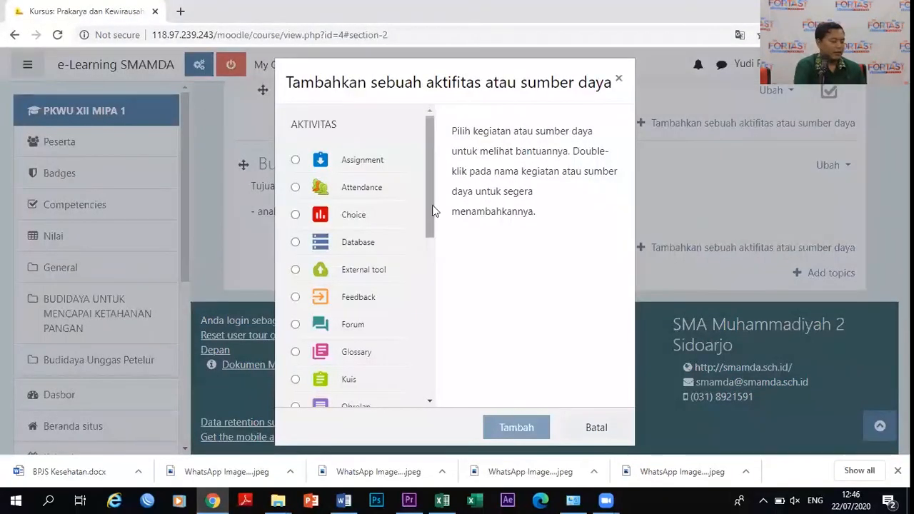
{"action": "left_click_drag", "start_coordinate": [430, 196], "coordinate": [394, 273]}
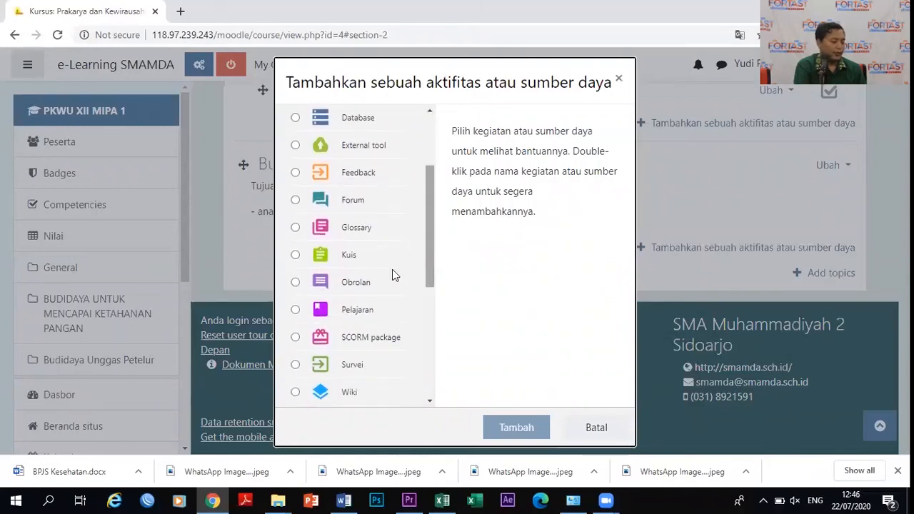
{"action": "left_click", "coordinate": [299, 282]}
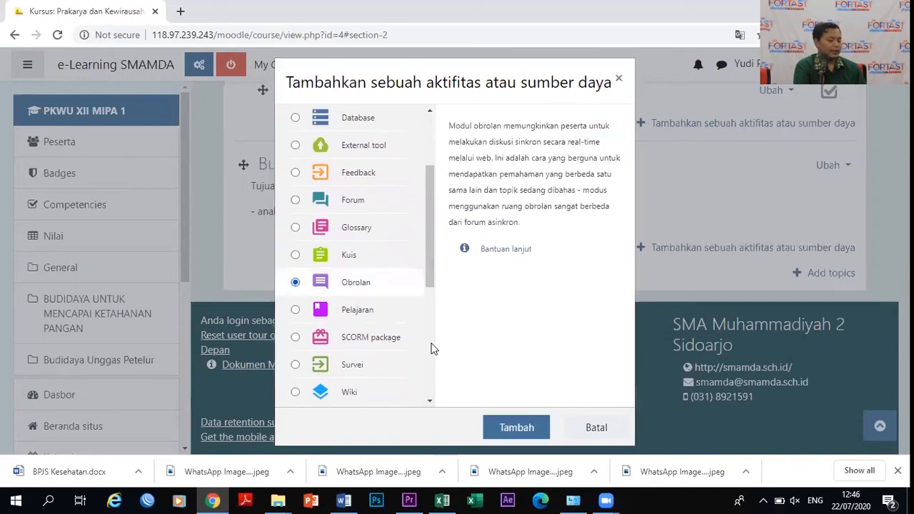
{"action": "left_click", "coordinate": [511, 426]}
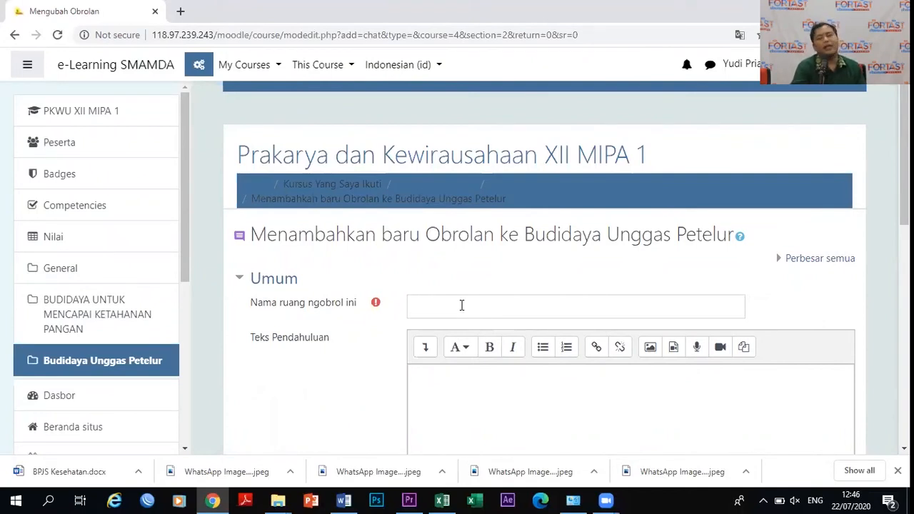
Name the chat 'Diskusi' with intro text 'Diskusi tentang Budidaya Unggas Petelur'.
{"action": "left_click", "coordinate": [463, 306]}
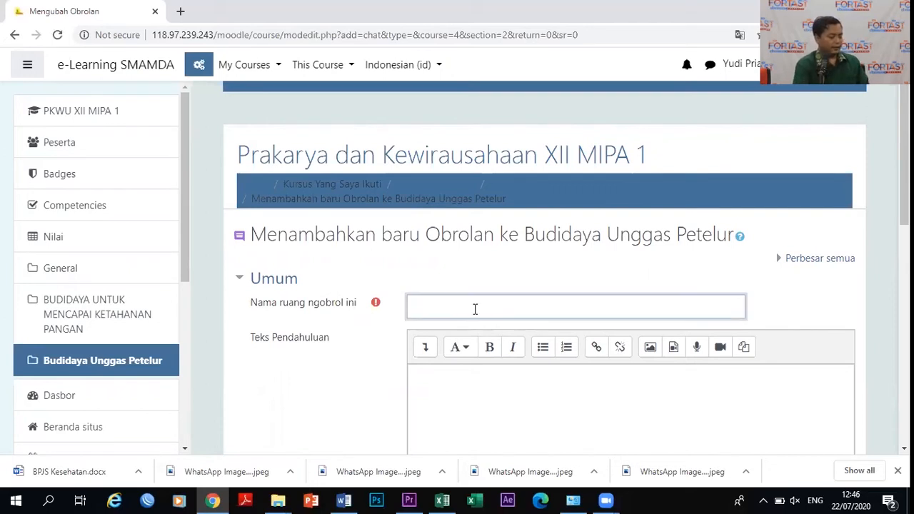
{"action": "type", "text": "Diskusi"}
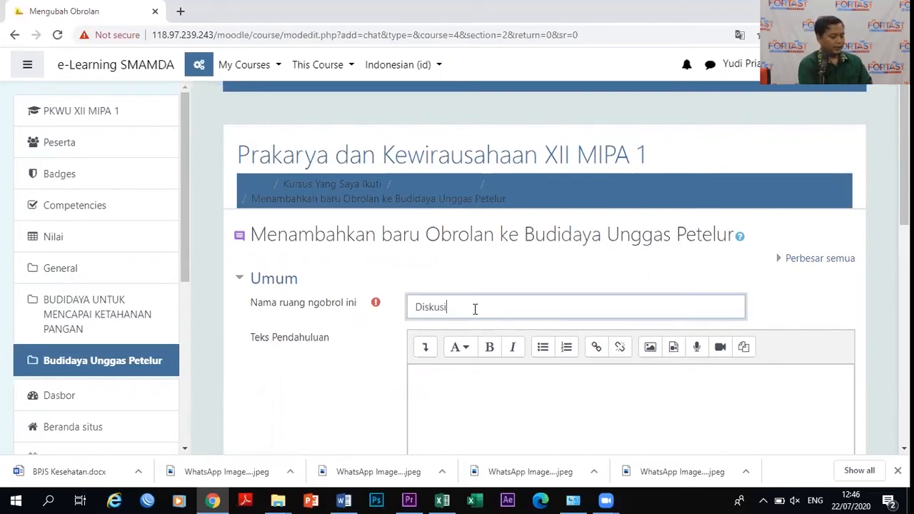
{"action": "type", "text": " tentang B"}
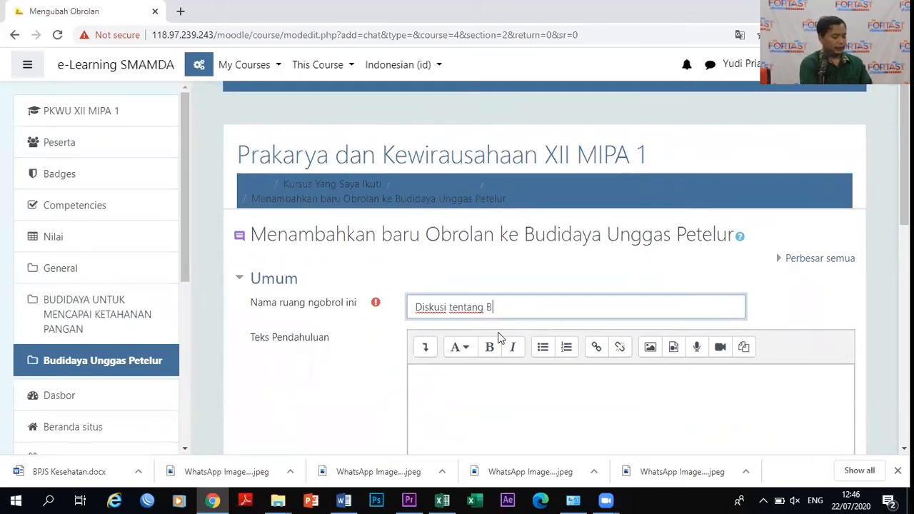
{"action": "type", "text": "udidaya Un"}
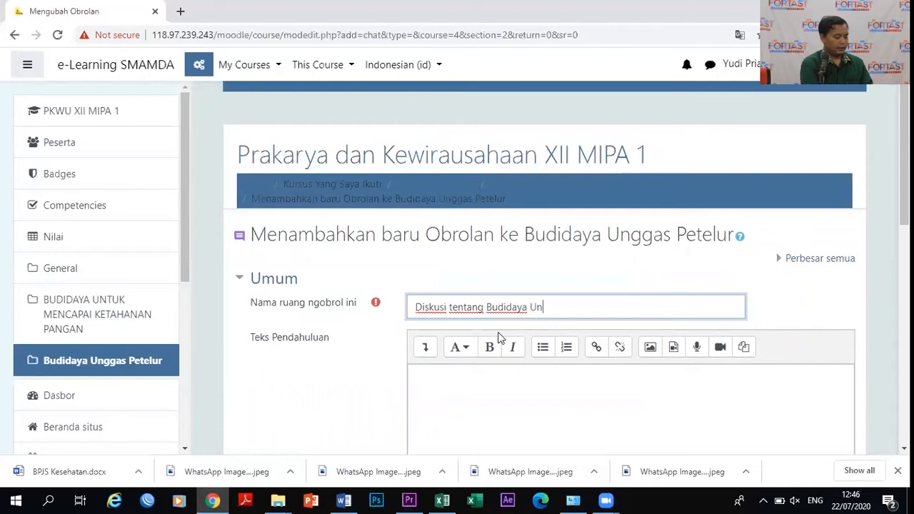
{"action": "type", "text": "ggas Petelur"}
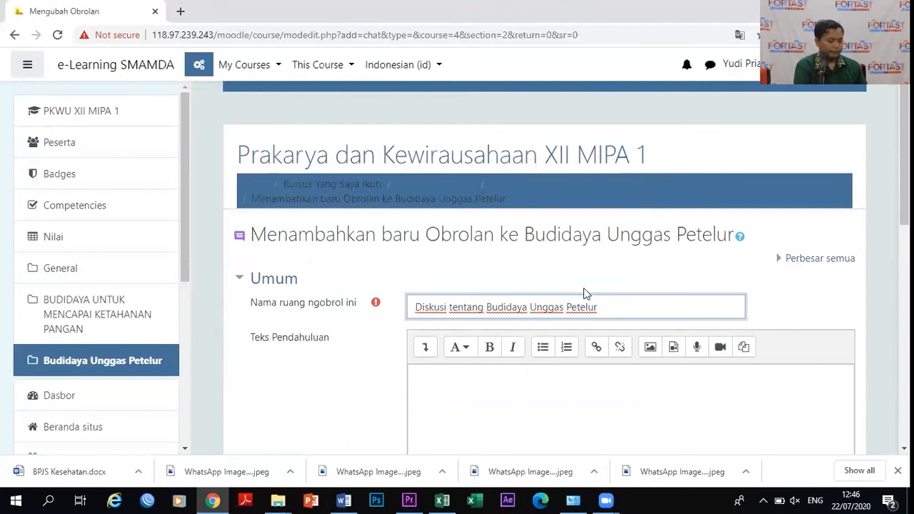
{"action": "left_click_drag", "start_coordinate": [451, 309], "coordinate": [648, 328]}
{"action": "key", "text": "ctrl+c"}
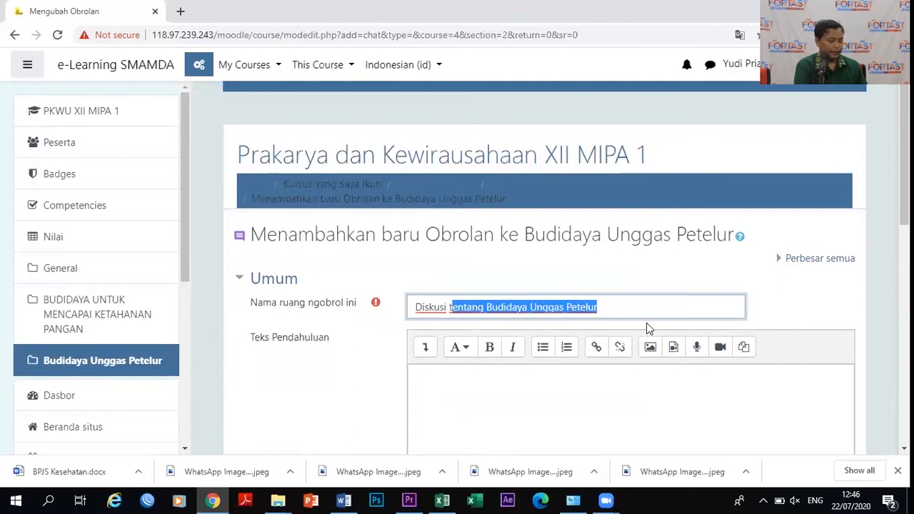
{"action": "key", "text": "BackSpace"}
{"action": "key", "text": "BackSpace"}
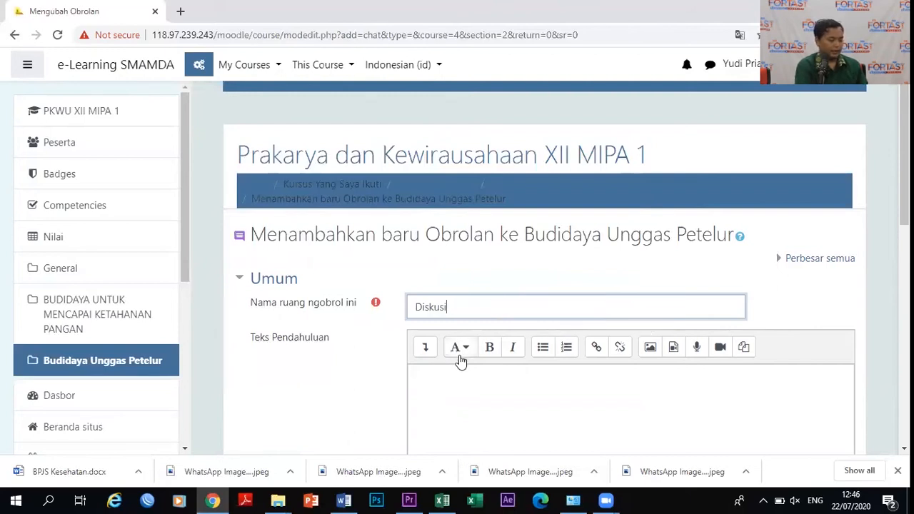
{"action": "left_click", "coordinate": [455, 370]}
{"action": "key", "text": "ctrl+v"}
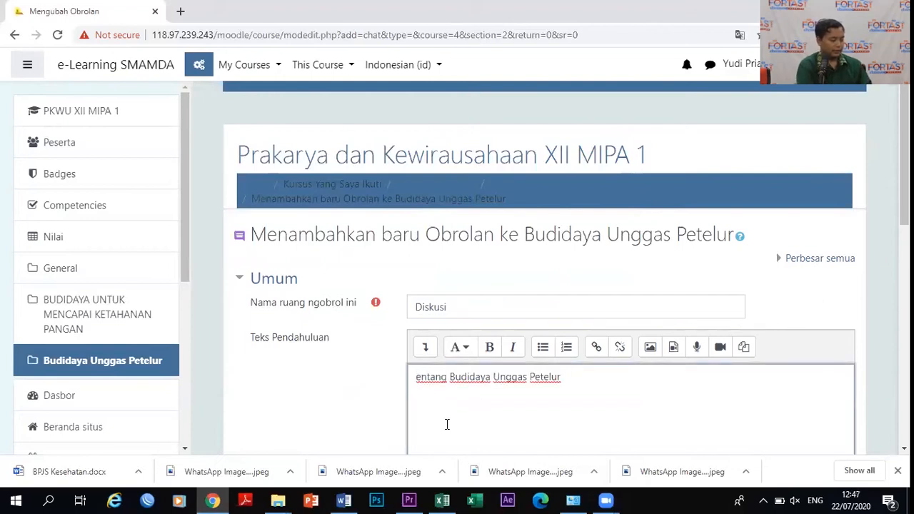
{"action": "type", "text": "Dis"}
{"action": "key", "text": "Delete"}
{"action": "type", "text": "k"}
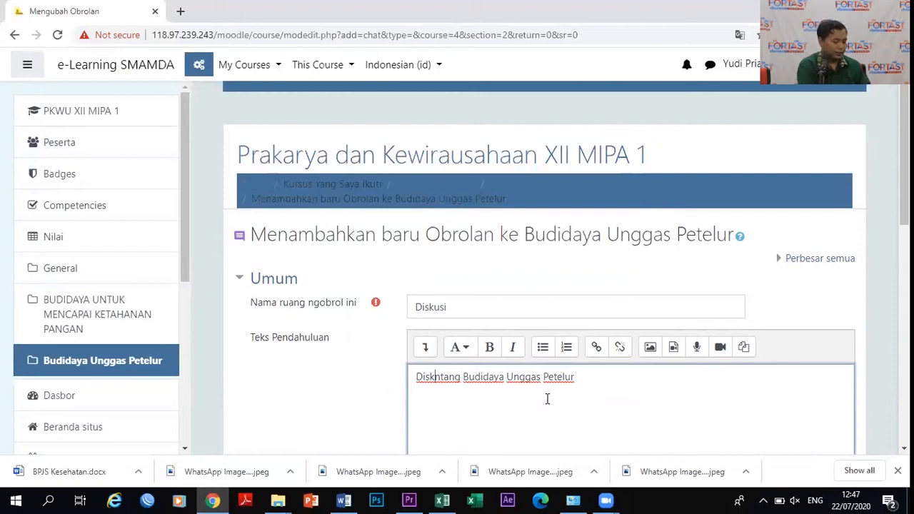
{"action": "type", "text": "usi ten"}
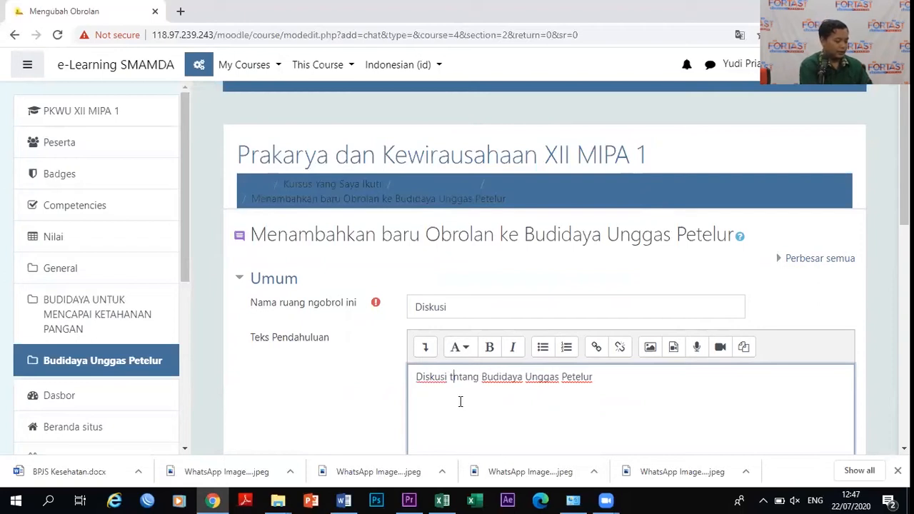
{"action": "key", "text": "BackSpace"}
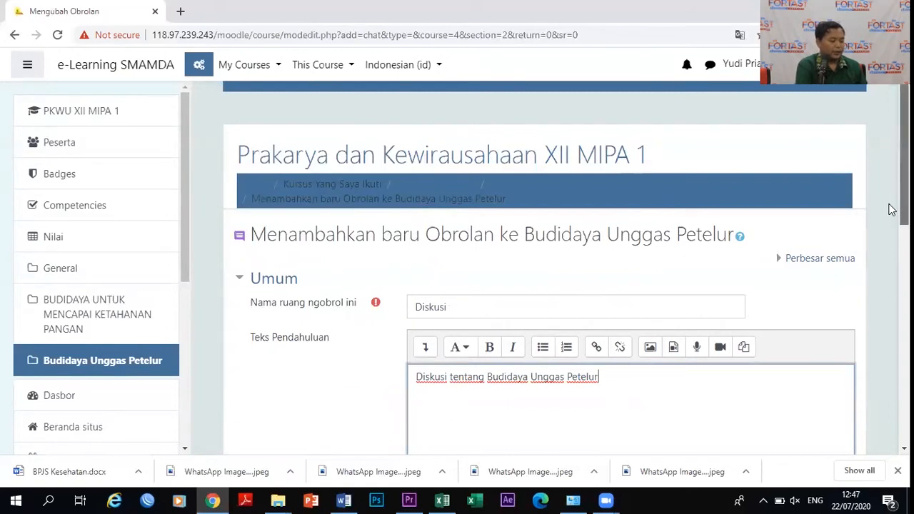
{"action": "scroll", "coordinate": [892, 242], "scroll_direction": "down", "scroll_amount": 2}
{"action": "scroll", "coordinate": [892, 266], "scroll_direction": "down", "scroll_amount": 1}
{"action": "scroll", "coordinate": [890, 271], "scroll_direction": "up", "scroll_amount": 1}
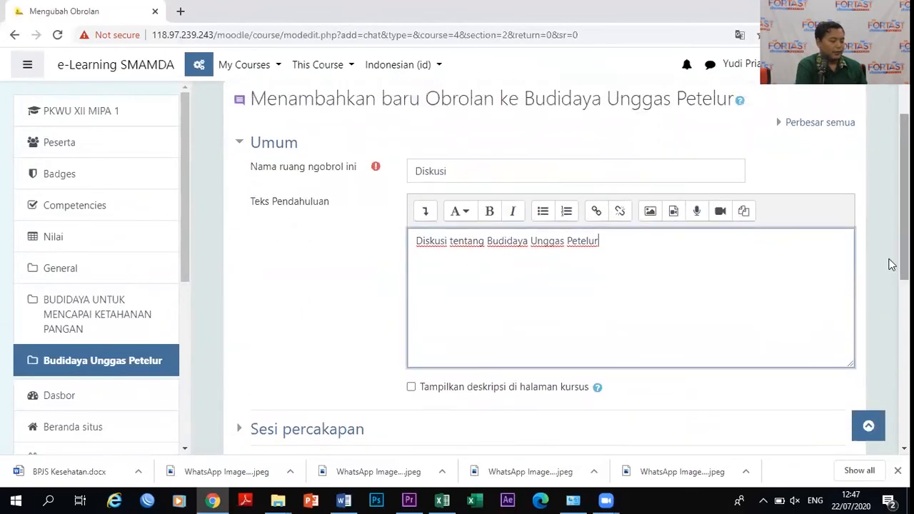
Show the description on the course page and add '- pertanyaan berkaitan dengan materi Budidaya Unggas Petelur'.
{"action": "left_click", "coordinate": [411, 388]}
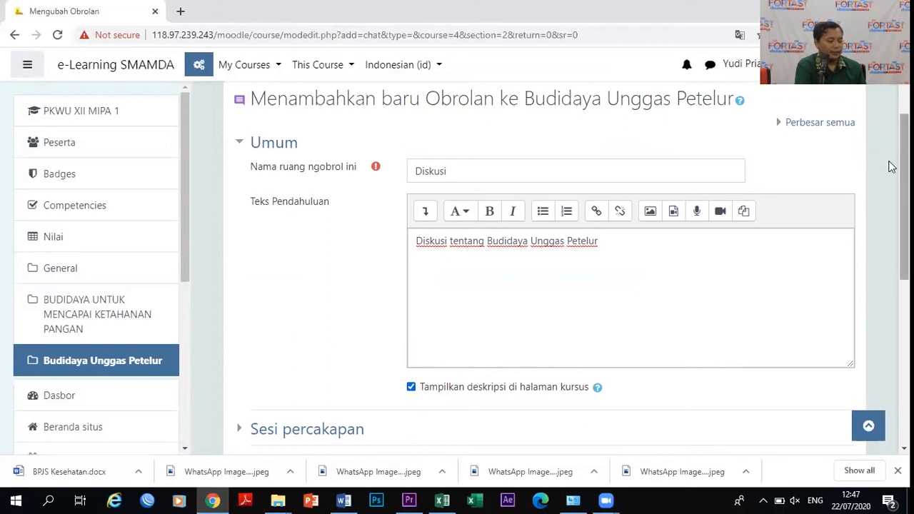
{"action": "left_click", "coordinate": [696, 245]}
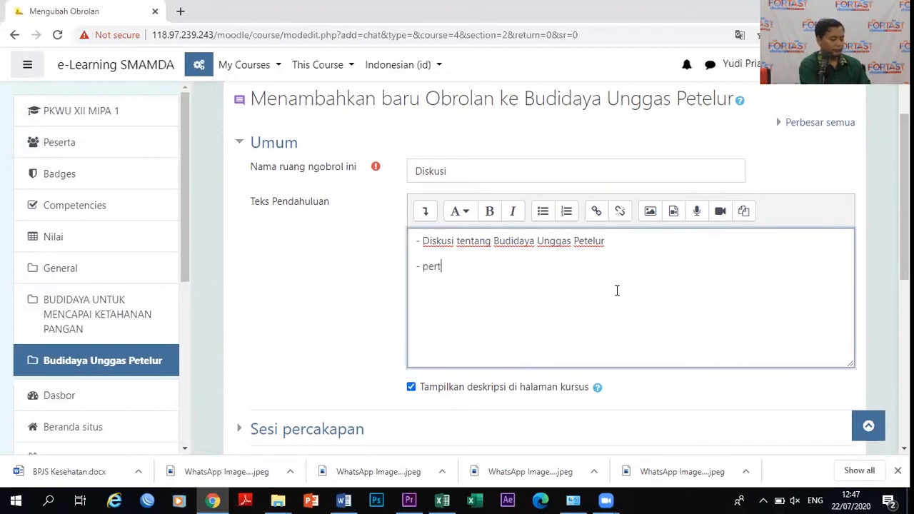
{"action": "type", "text": "anyaan ber"}
{"action": "type", "text": "kaitan dengan "}
{"action": "type", "text": ",a"}
{"action": "type", "text": "ateri "}
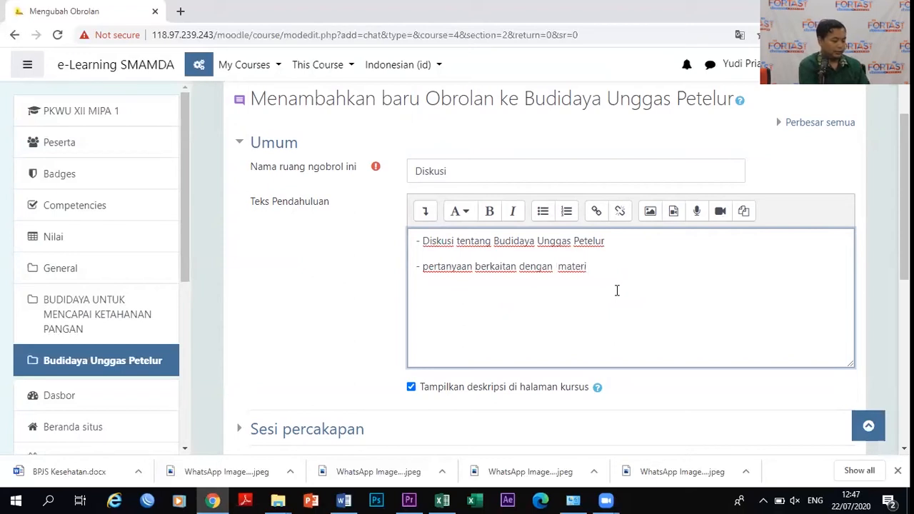
{"action": "type", "text": "Budidaya Unggas Petelur"}
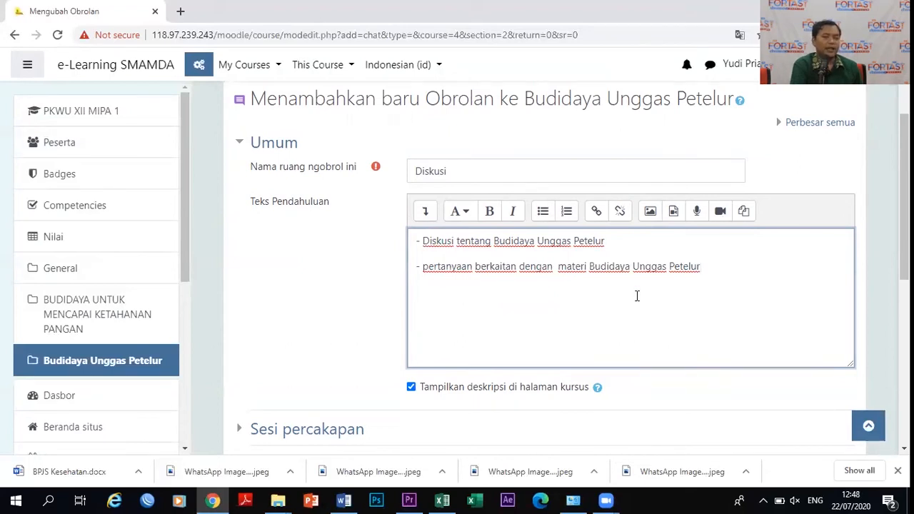
{"action": "left_click_drag", "start_coordinate": [901, 228], "coordinate": [901, 298]}
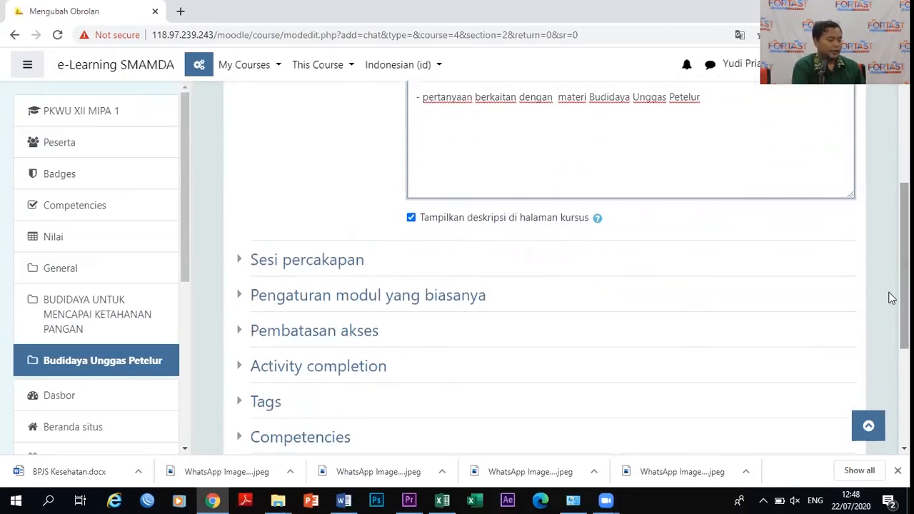
Expand the chat session settings and set the next chat day to 24 Juli 2020.
{"action": "left_click", "coordinate": [246, 261]}
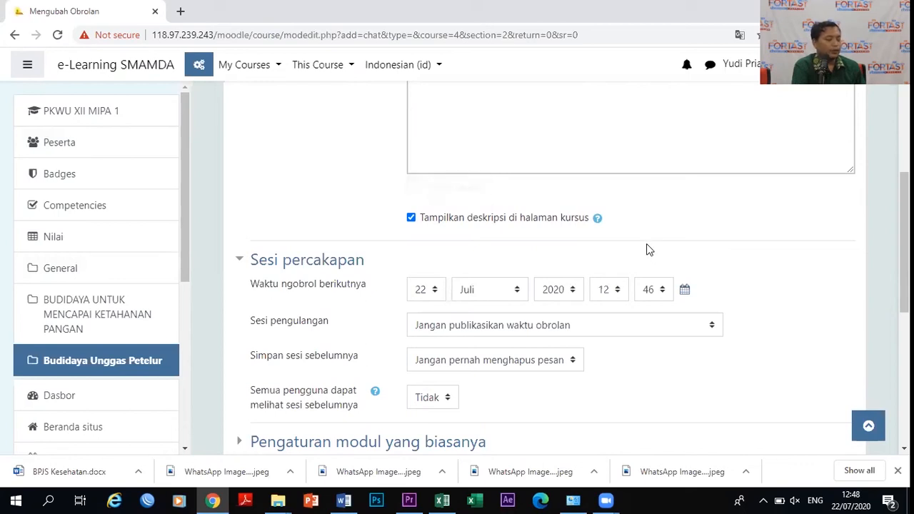
{"action": "left_click", "coordinate": [434, 292]}
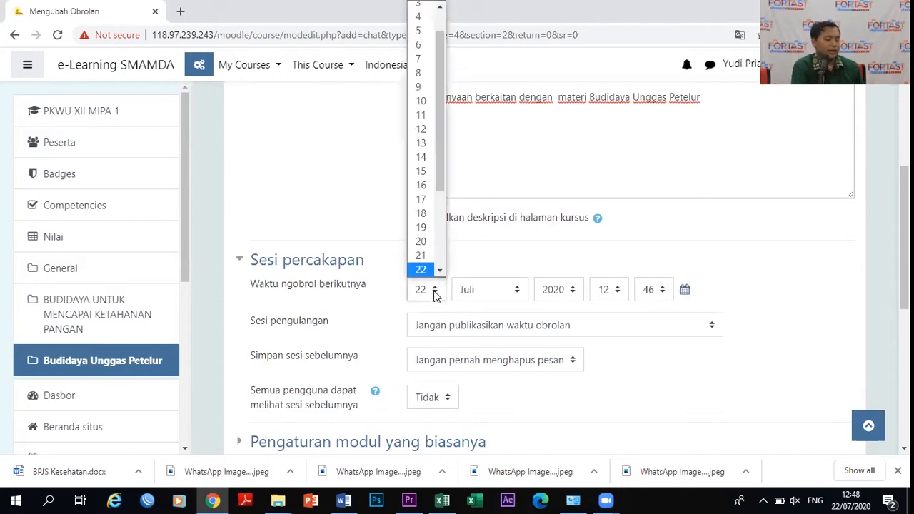
{"action": "left_click_drag", "start_coordinate": [437, 178], "coordinate": [444, 232]}
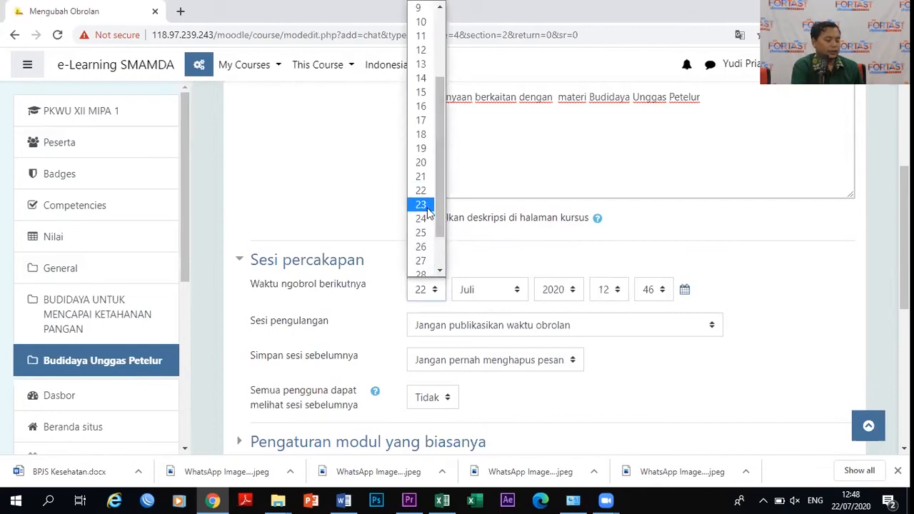
{"action": "left_click", "coordinate": [421, 218]}
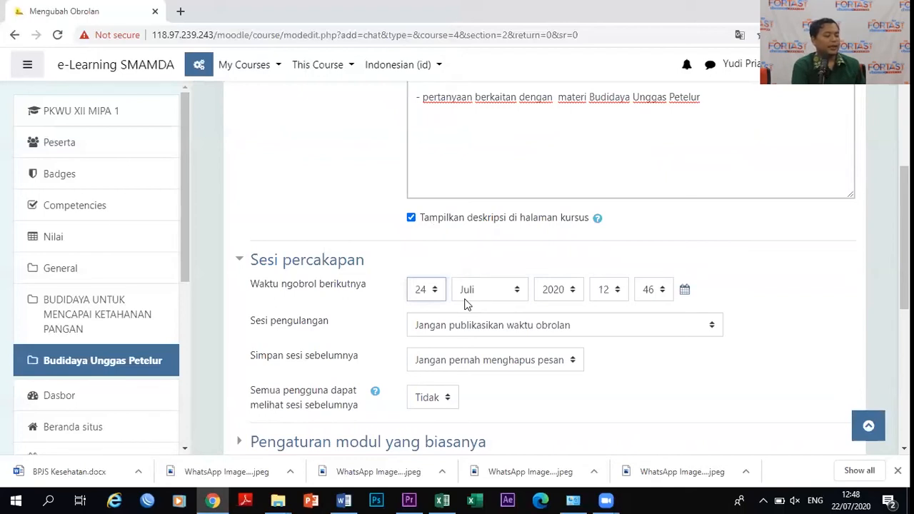
Set the next chat time to 19:00.
{"action": "left_click", "coordinate": [619, 293]}
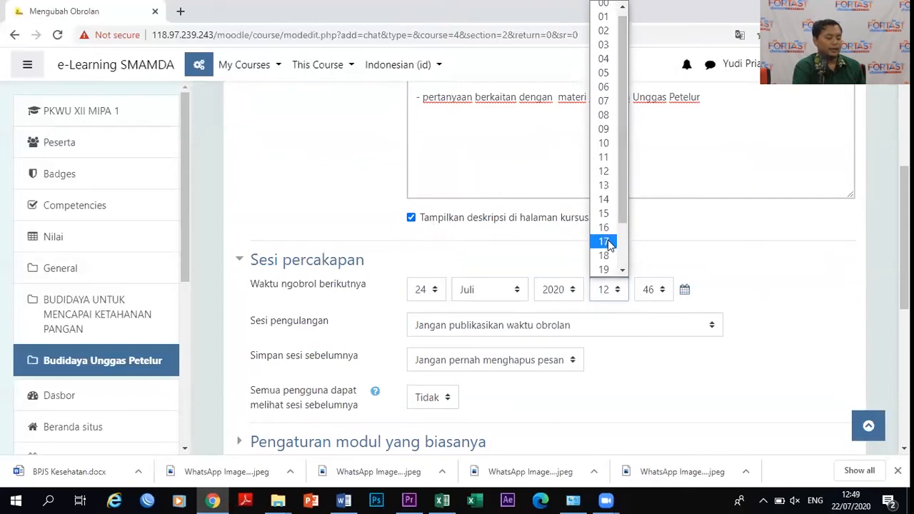
{"action": "left_click", "coordinate": [604, 269]}
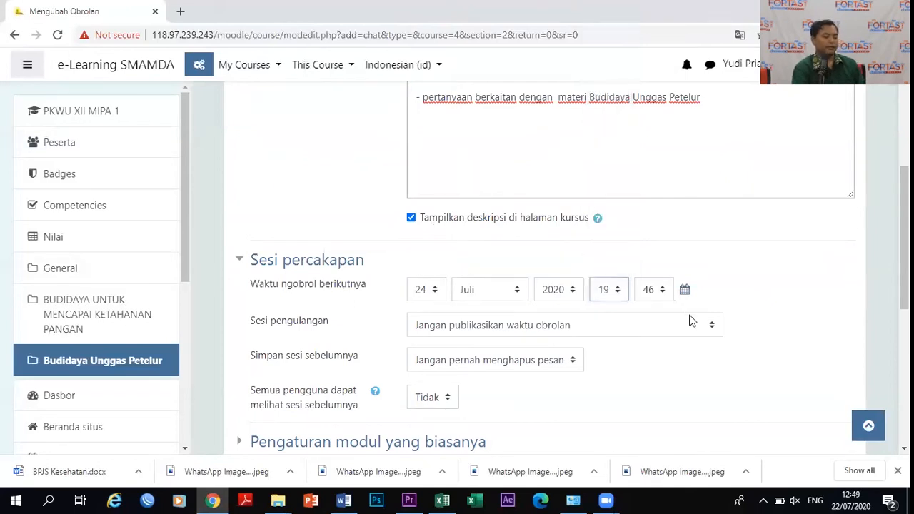
{"action": "double_click", "coordinate": [664, 289]}
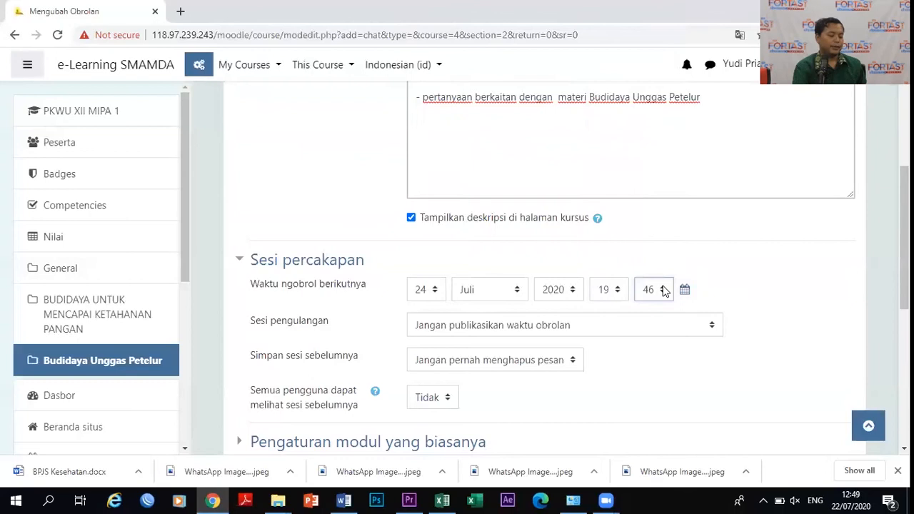
{"action": "left_click", "coordinate": [663, 289]}
{"action": "left_click_drag", "start_coordinate": [672, 179], "coordinate": [663, 27]}
{"action": "key", "text": "Home"}
{"action": "key", "text": "Return"}
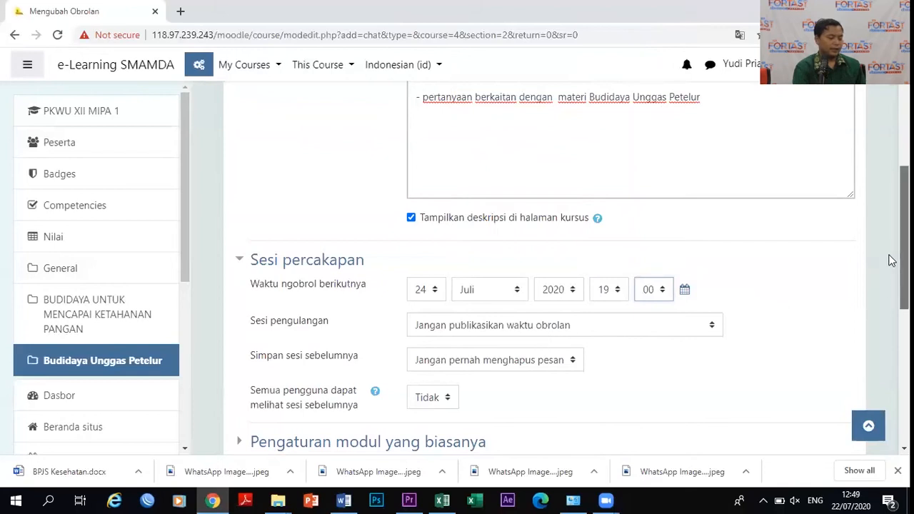
{"action": "left_click_drag", "start_coordinate": [892, 260], "coordinate": [890, 307]}
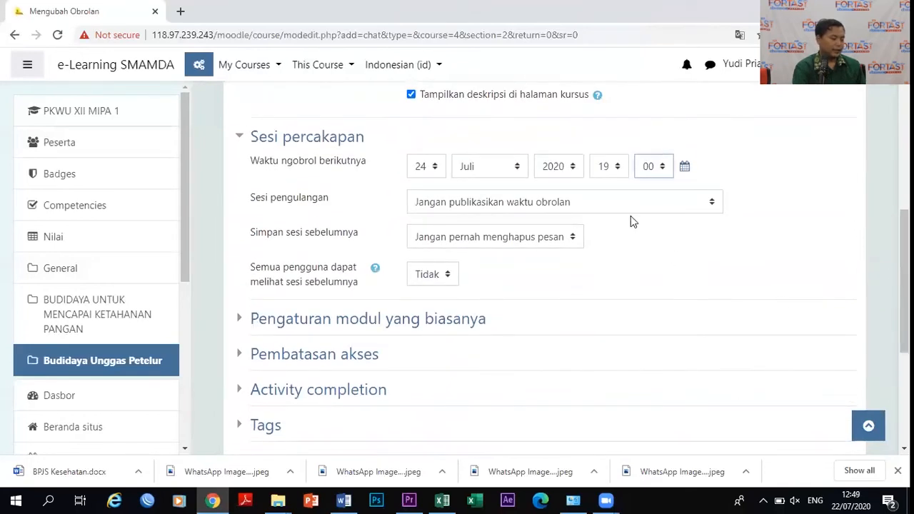
{"action": "left_click", "coordinate": [712, 205]}
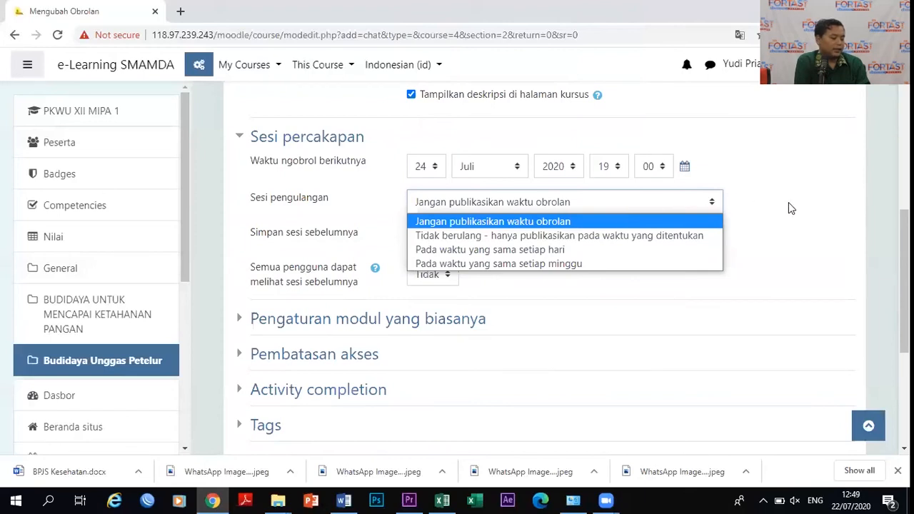
Set repetition to 'Tidak berulang - hanya publikasikan pada waktu yang ditentukan' and save to the course.
{"action": "left_click", "coordinate": [675, 236]}
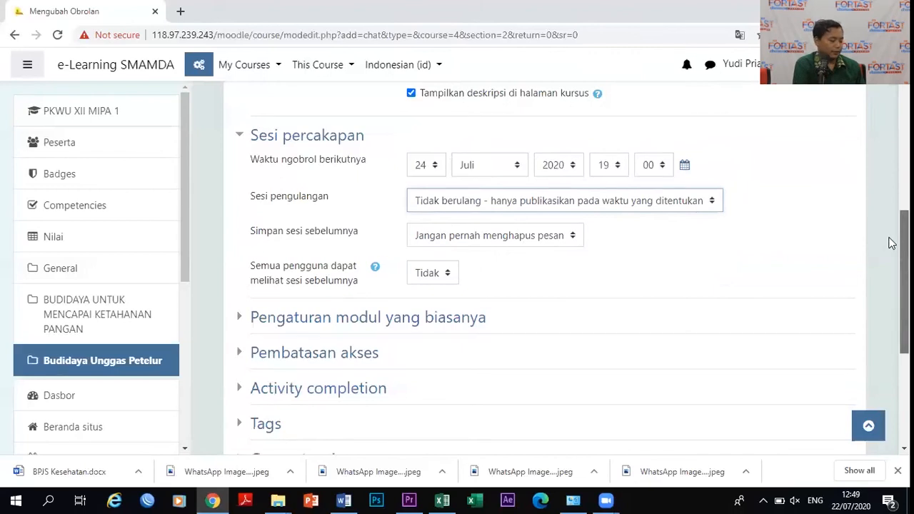
{"action": "left_click_drag", "start_coordinate": [892, 241], "coordinate": [890, 249]}
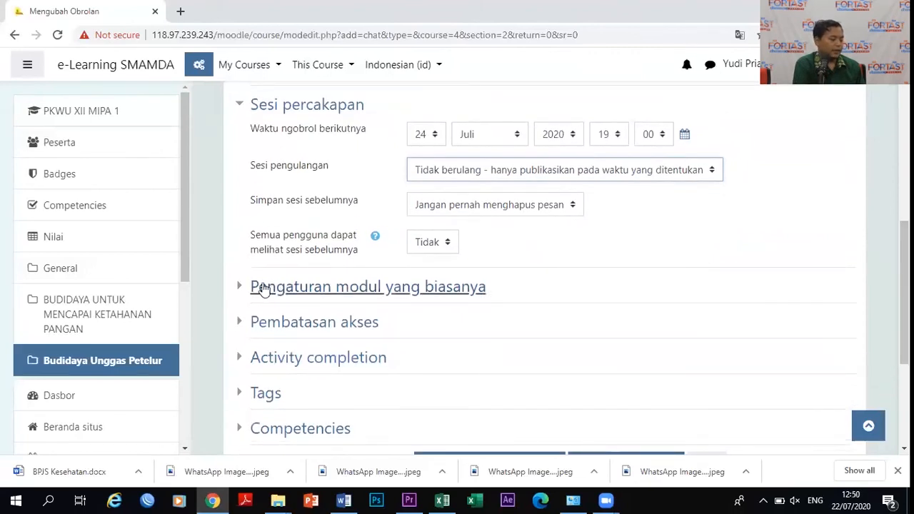
{"action": "left_click", "coordinate": [241, 288]}
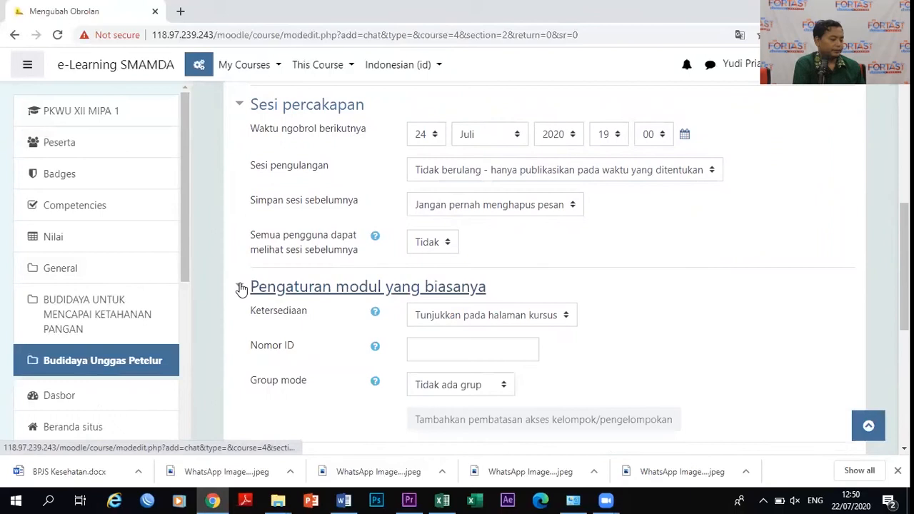
{"action": "left_click", "coordinate": [240, 287]}
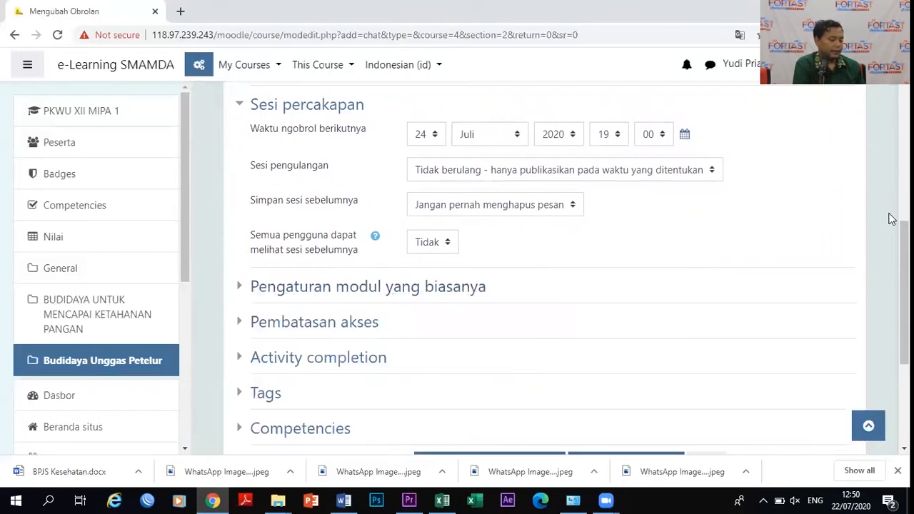
{"action": "left_click_drag", "start_coordinate": [891, 241], "coordinate": [892, 306]}
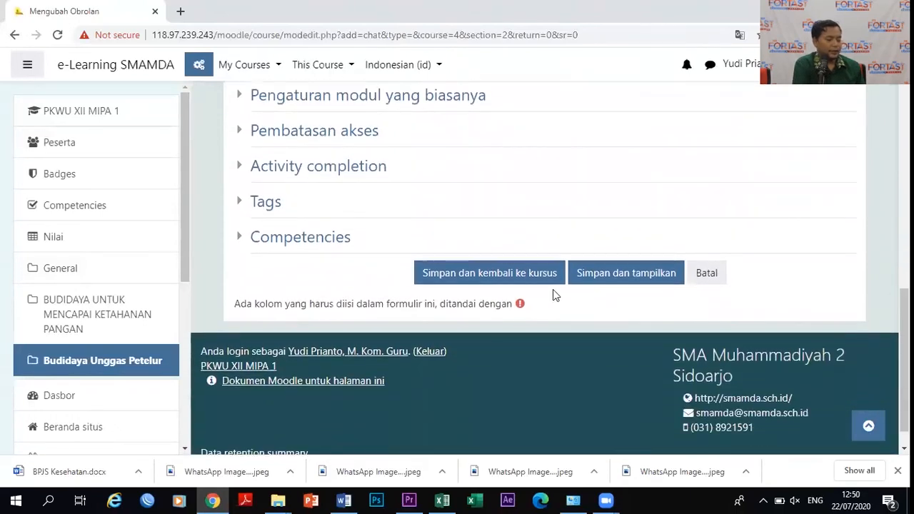
{"action": "left_click", "coordinate": [492, 276]}
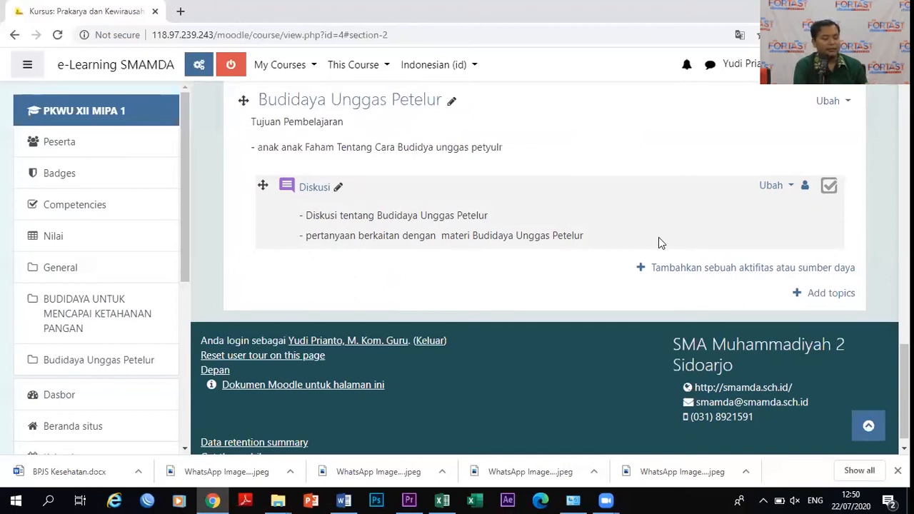
Pick File from the SUMBER resources in the activity chooser and add it to the topic.
{"action": "left_click", "coordinate": [687, 269]}
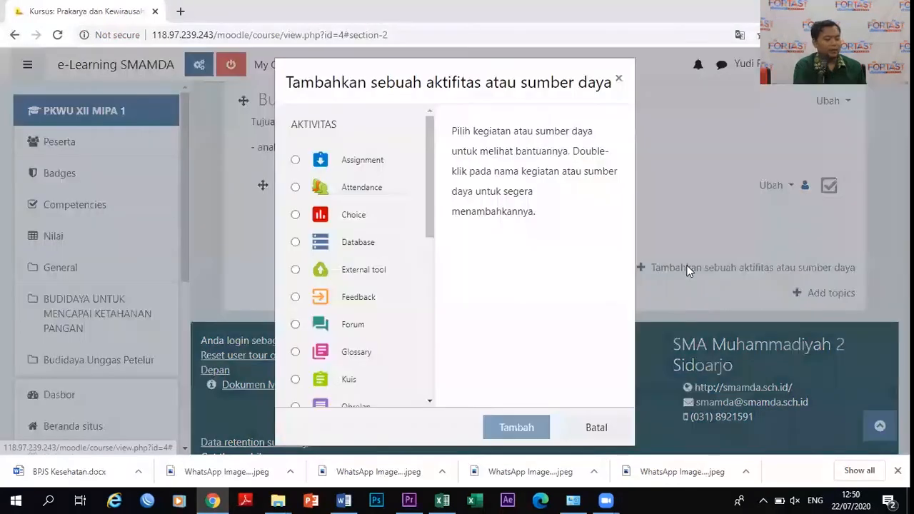
{"action": "left_click_drag", "start_coordinate": [429, 193], "coordinate": [427, 342]}
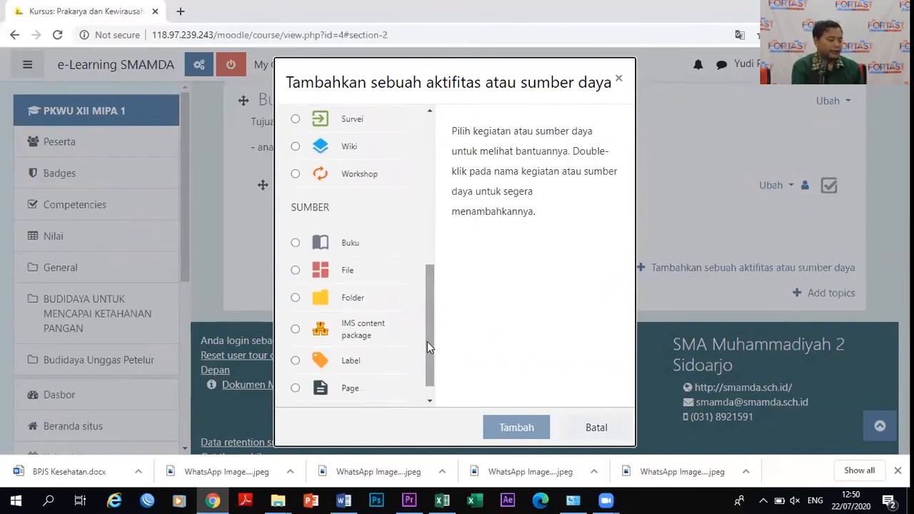
{"action": "left_click", "coordinate": [295, 272]}
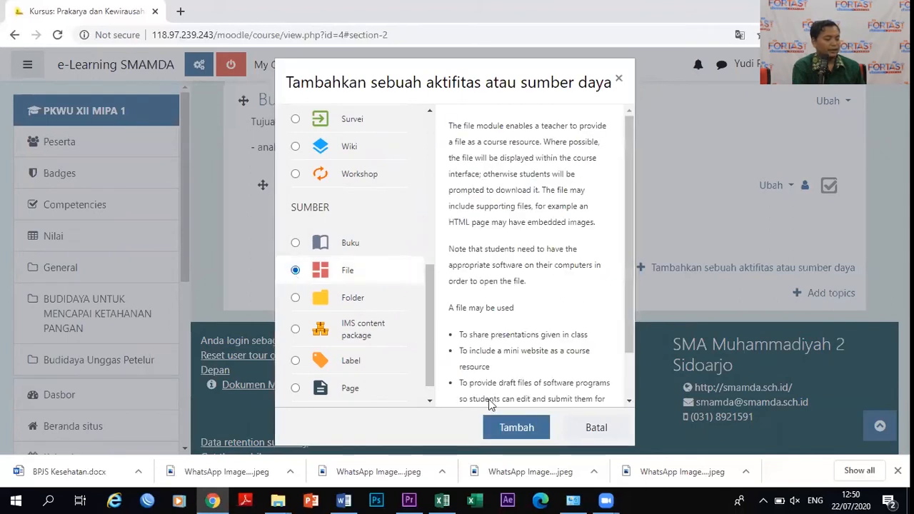
{"action": "left_click", "coordinate": [538, 430]}
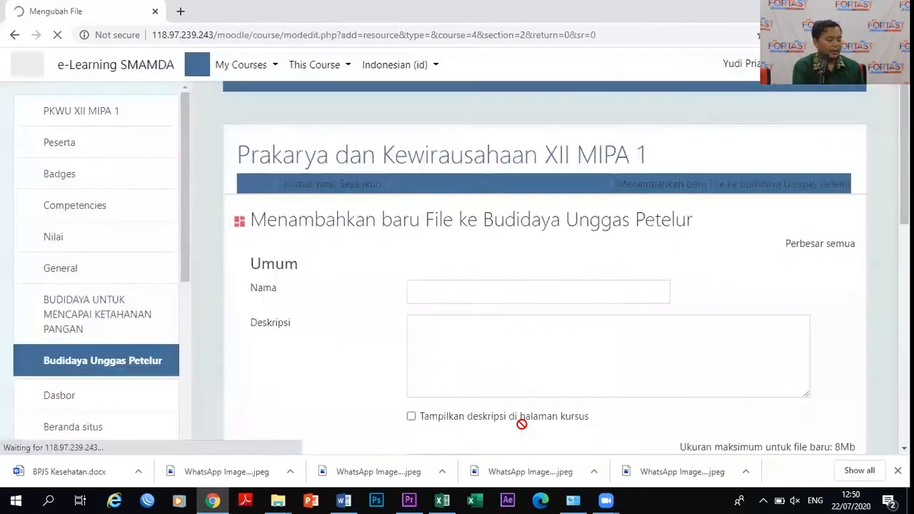
Enter 'Materi budidaya unggas petelur' as the name and 'Mohon dibaca dan dipahami' as a course-page-visible description.
{"action": "left_click", "coordinate": [426, 296]}
{"action": "type", "text": "Materi budidaya unggas"}
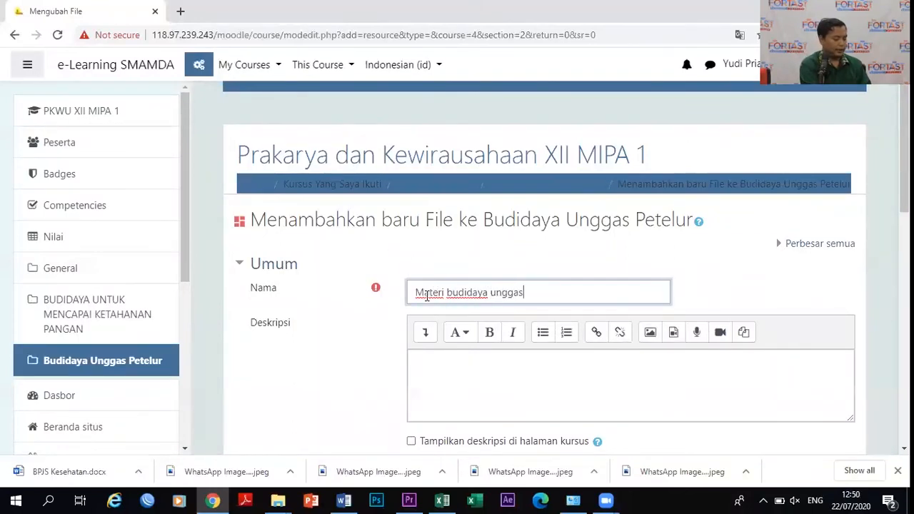
{"action": "type", "text": " petelur"}
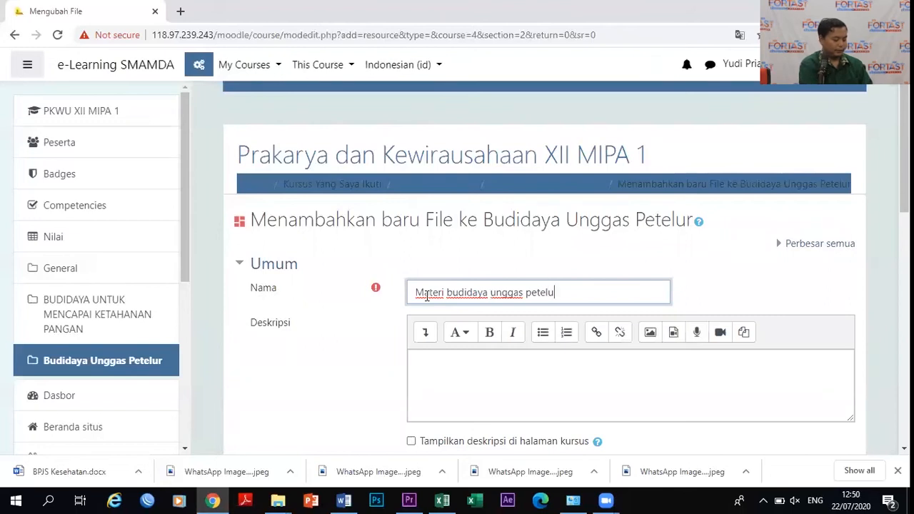
{"action": "left_click", "coordinate": [457, 363]}
{"action": "type", "text": "Mohon dibac"}
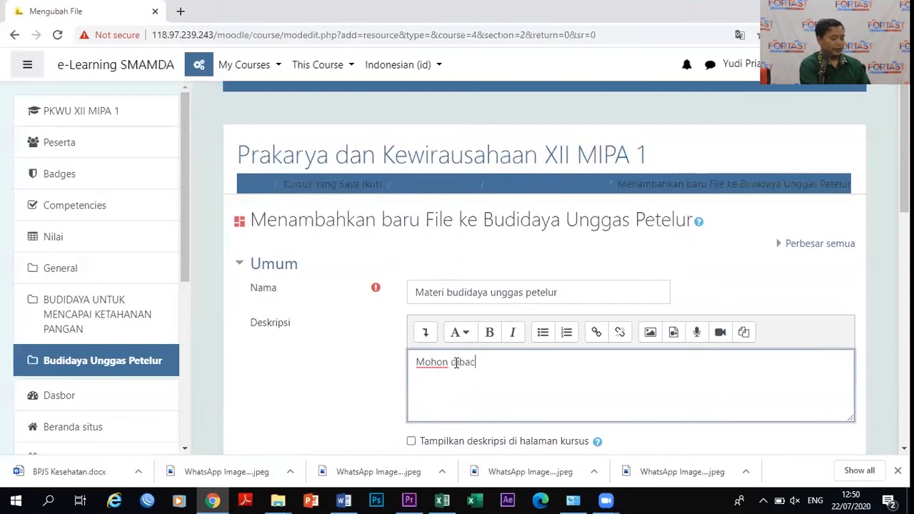
{"action": "type", "text": "a dan dipahami"}
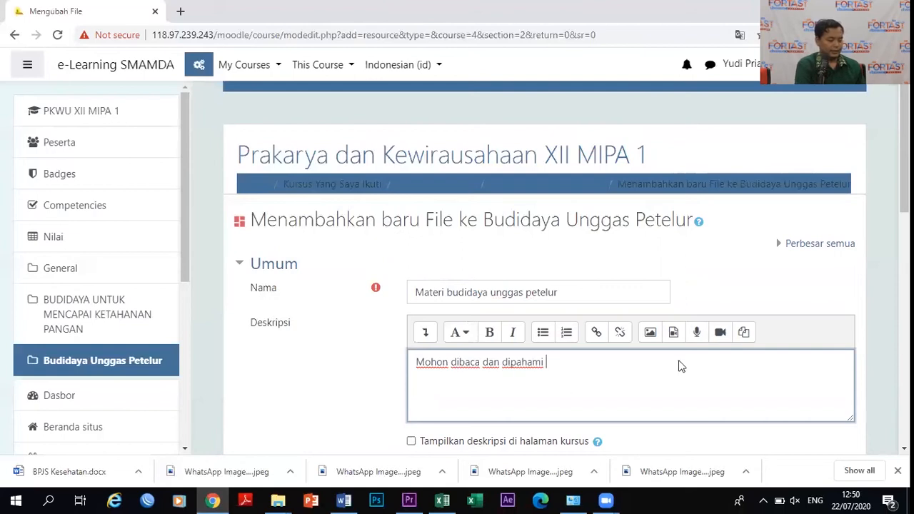
{"action": "scroll", "coordinate": [890, 200], "scroll_direction": "down", "scroll_amount": 1}
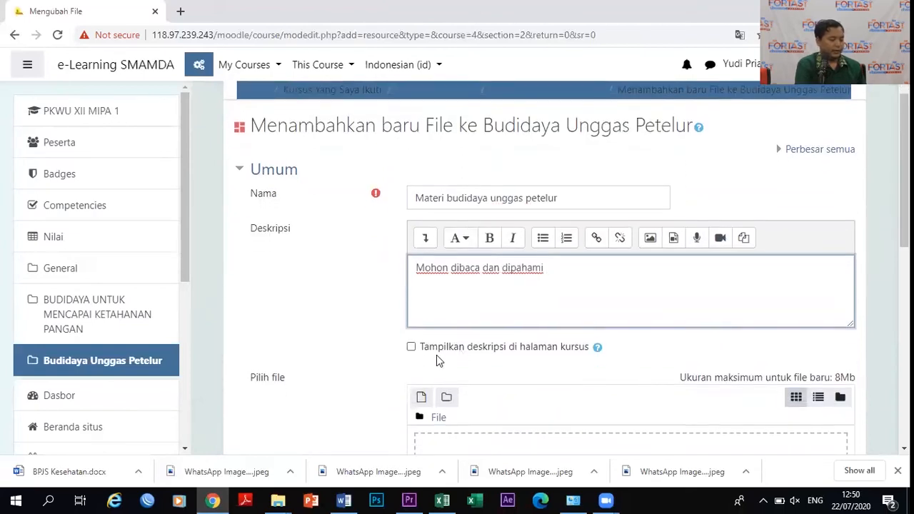
{"action": "left_click", "coordinate": [412, 348]}
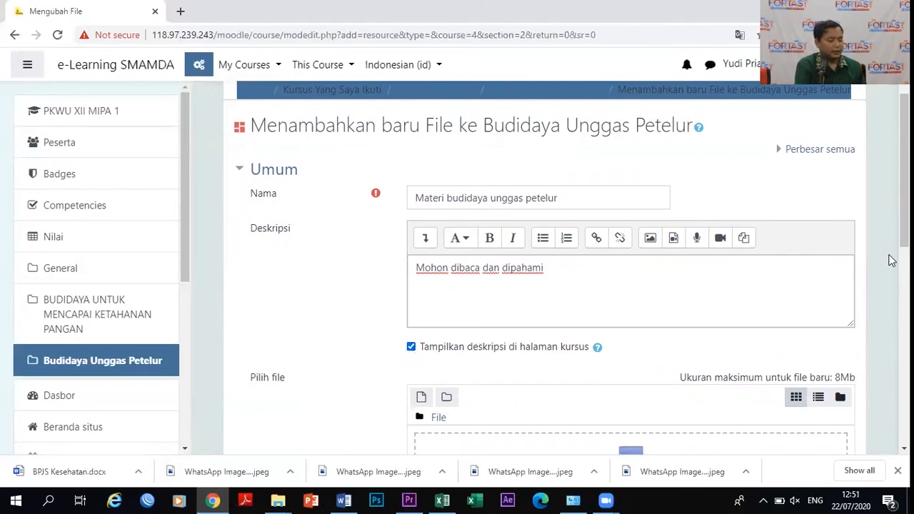
{"action": "left_click_drag", "start_coordinate": [902, 230], "coordinate": [902, 232]}
{"action": "scroll", "coordinate": [891, 236], "scroll_direction": "down", "scroll_amount": 2}
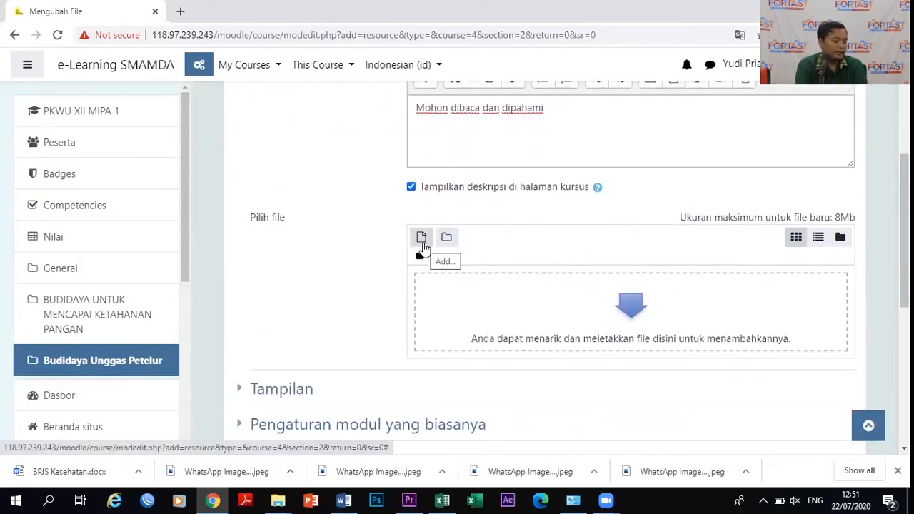
Bring up the computer's Open dialog through the file picker's Upload a file option.
{"action": "left_click", "coordinate": [424, 243]}
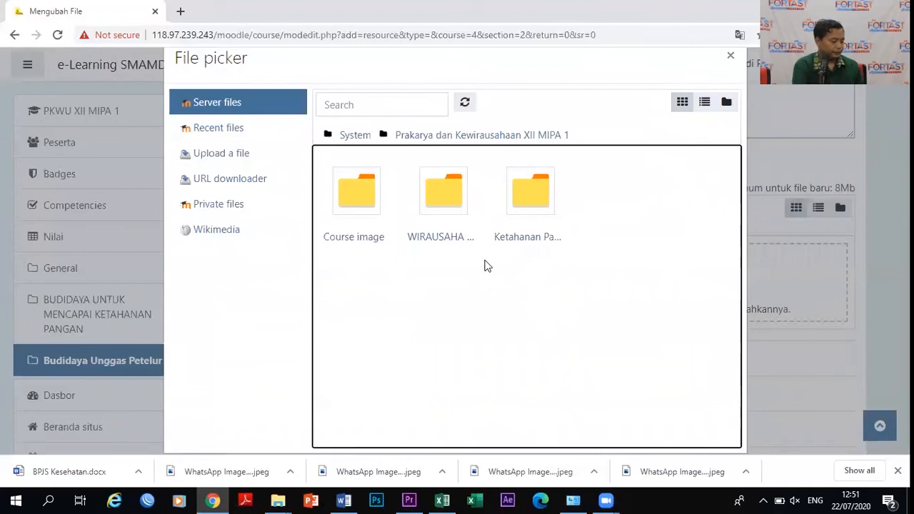
{"action": "left_click", "coordinate": [212, 128]}
{"action": "left_click", "coordinate": [225, 156]}
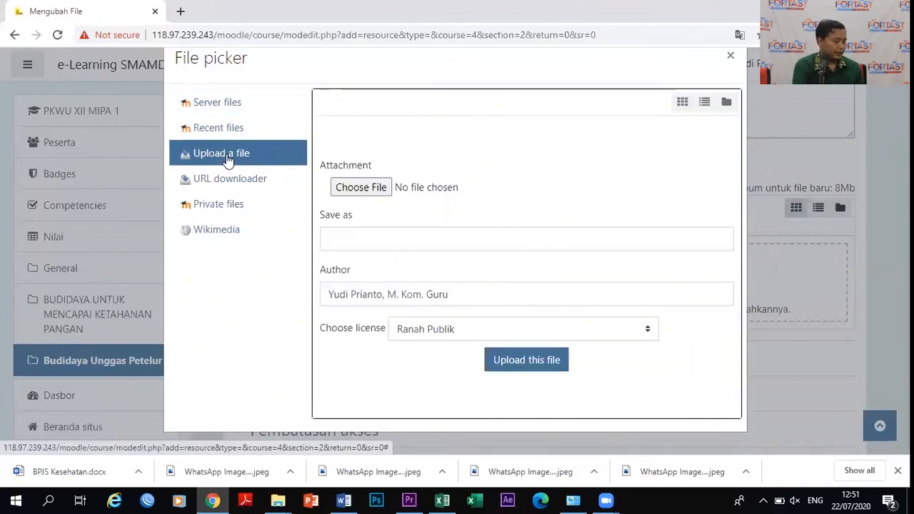
{"action": "left_click", "coordinate": [380, 190]}
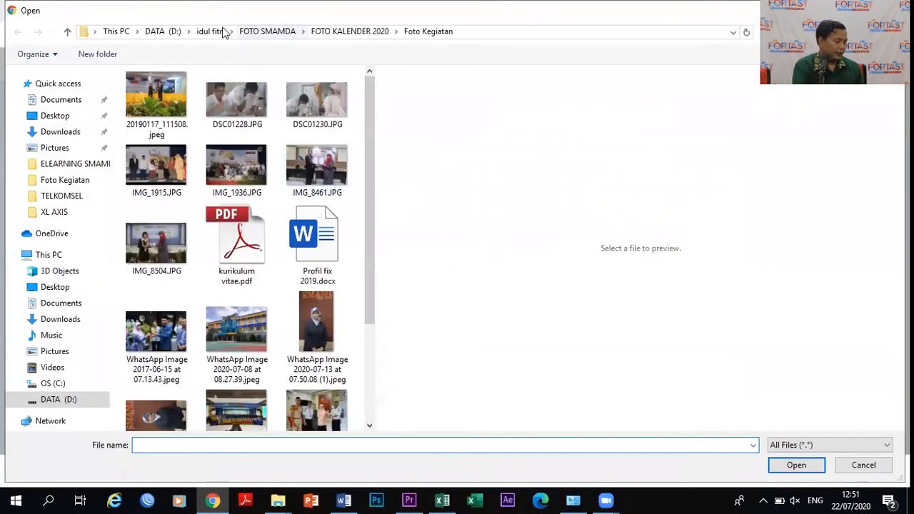
Choose Unggas Petelur.ppt from the MATERI BUDIDAYA UNGGAS PETELUR folder on DATA (D:) for upload.
{"action": "left_click", "coordinate": [61, 404]}
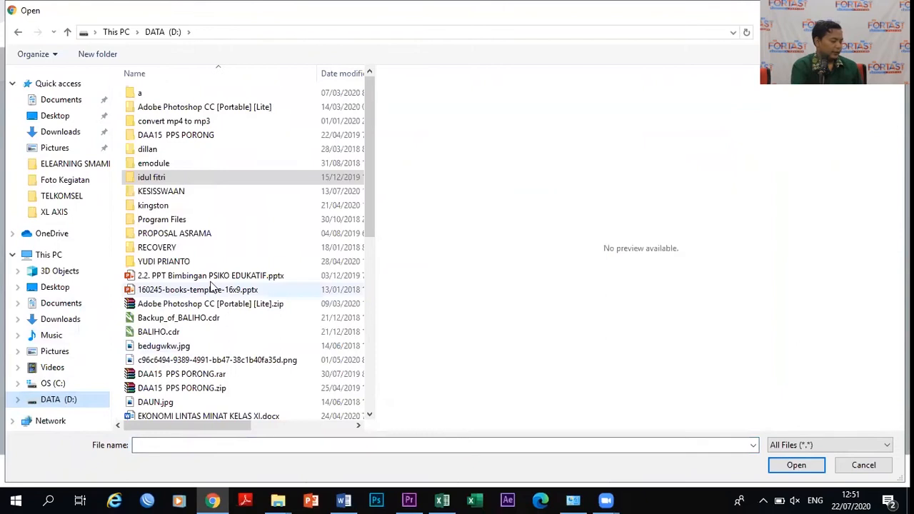
{"action": "double_click", "coordinate": [174, 262]}
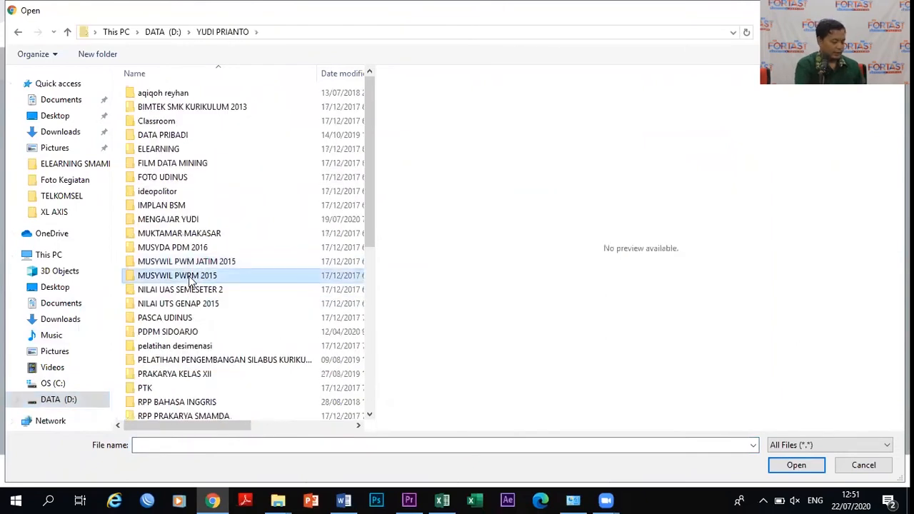
{"action": "key", "text": "Return"}
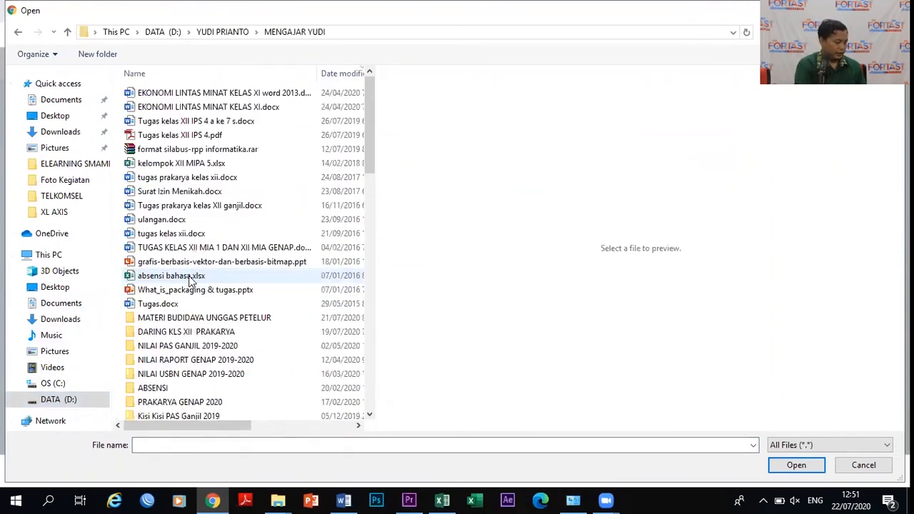
{"action": "double_click", "coordinate": [195, 319]}
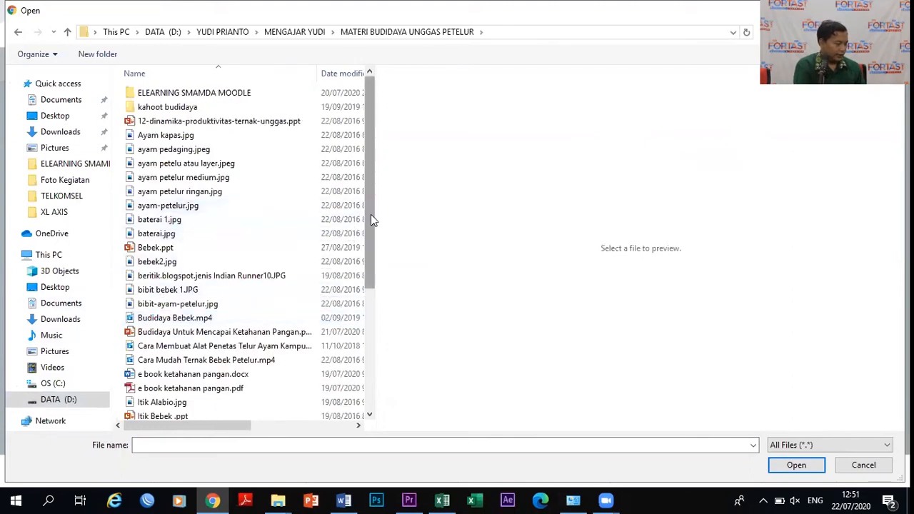
{"action": "left_click_drag", "start_coordinate": [370, 215], "coordinate": [375, 349]}
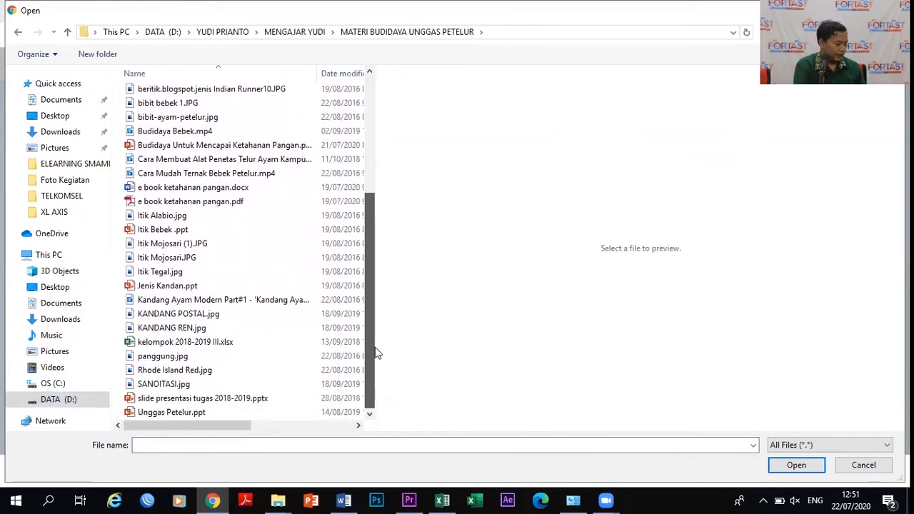
{"action": "left_click", "coordinate": [165, 413]}
{"action": "left_click", "coordinate": [795, 465]}
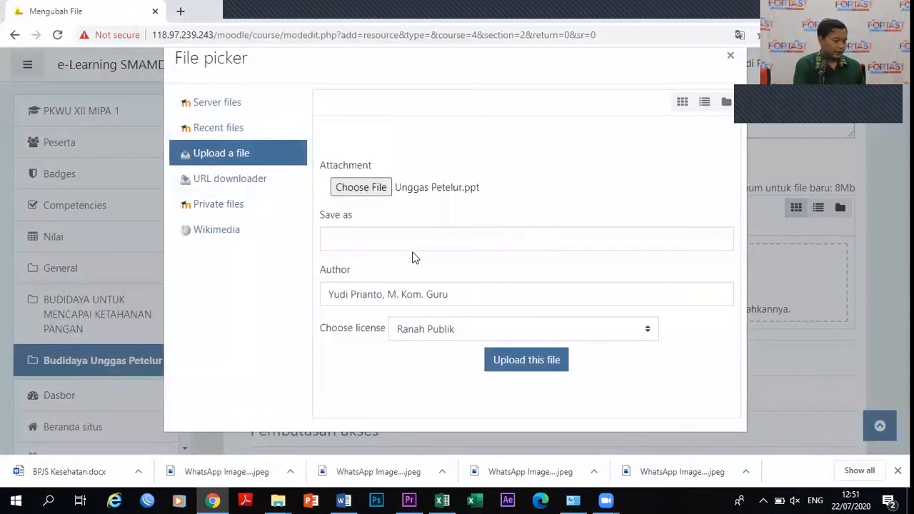
Upload Unggas Petelur.ppt into the resource's Pilih file area.
{"action": "left_click", "coordinate": [522, 365]}
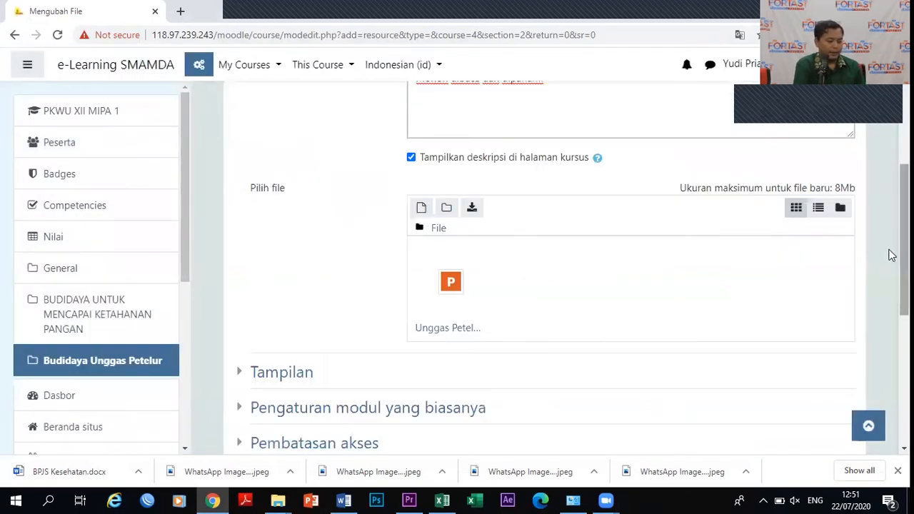
{"action": "scroll", "coordinate": [889, 243], "scroll_direction": "up", "scroll_amount": 2}
{"action": "scroll", "coordinate": [890, 200], "scroll_direction": "down", "scroll_amount": 1}
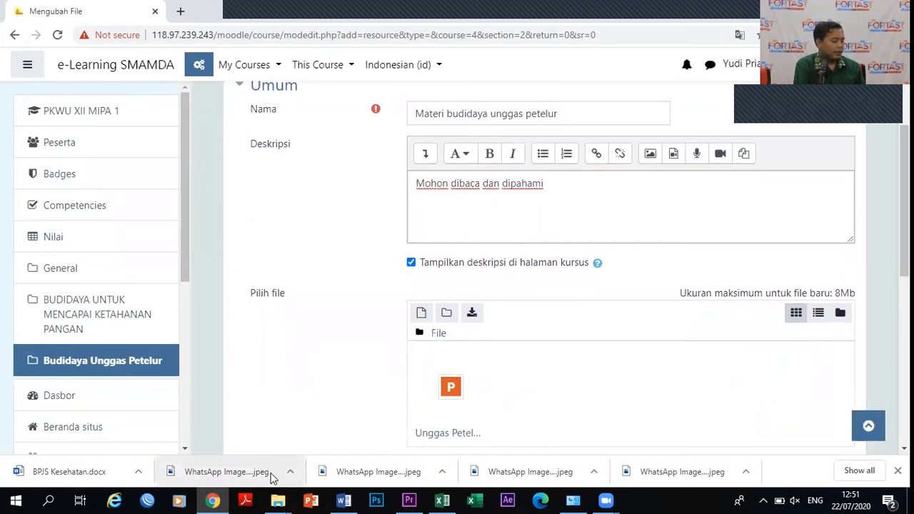
{"action": "mouse_move", "coordinate": [280, 500]}
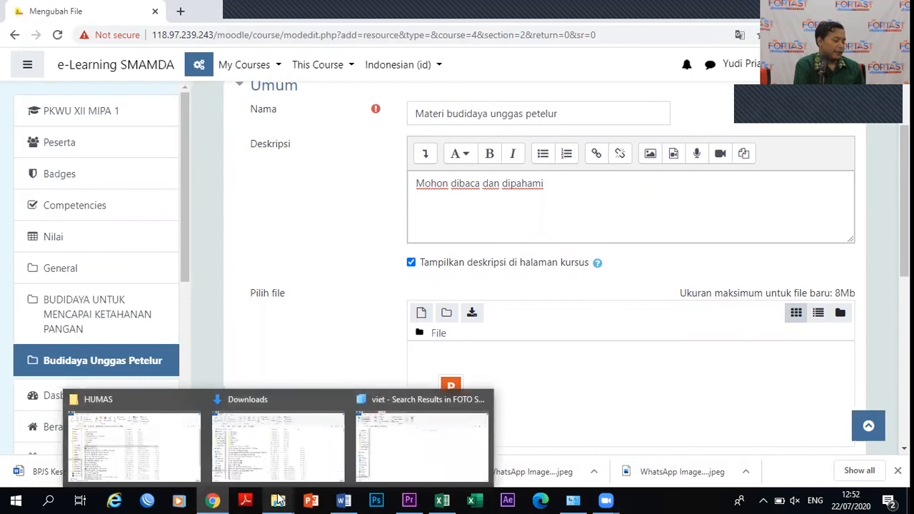
Browse File Explorer to MATERI BUDIDAYA UNGGAS PETELUR and drag Unggas Petelur.ppt into Moodle's file area.
{"action": "left_click", "coordinate": [174, 443]}
{"action": "mouse_move", "coordinate": [278, 500]}
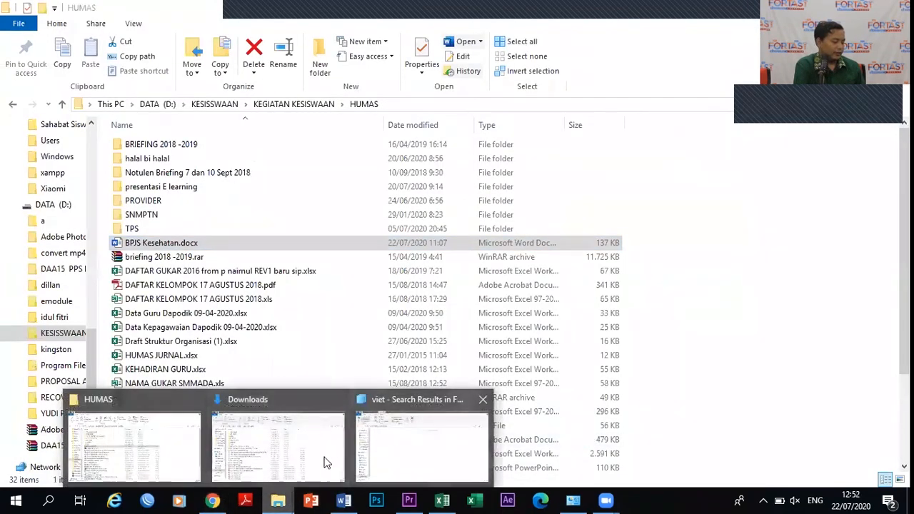
{"action": "left_click", "coordinate": [50, 204]}
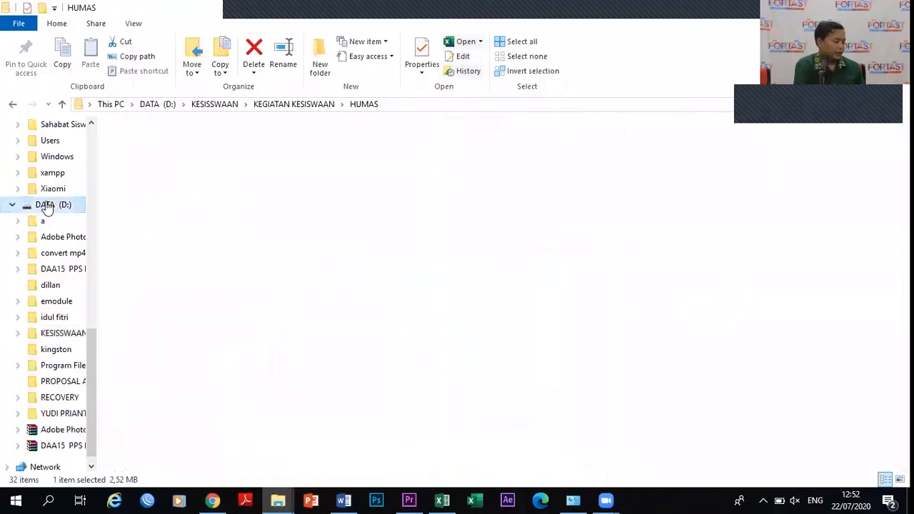
{"action": "double_click", "coordinate": [154, 313]}
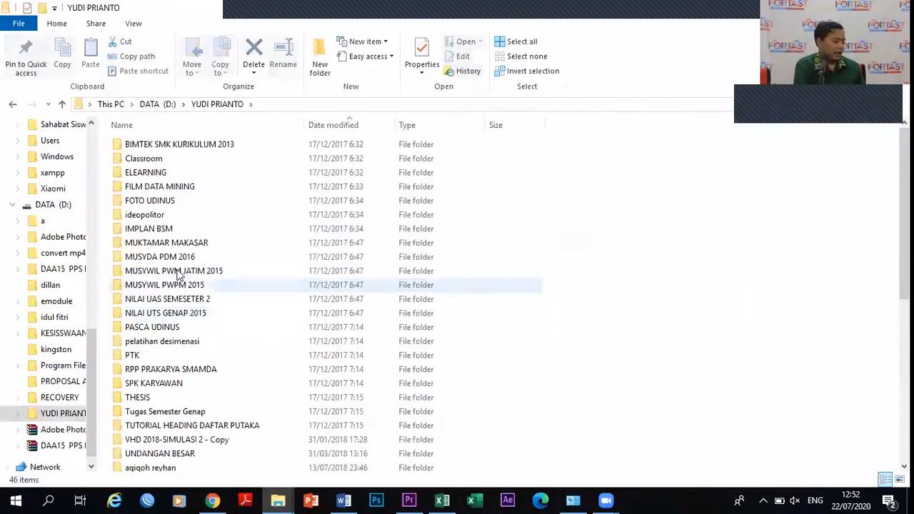
{"action": "left_click", "coordinate": [159, 241]}
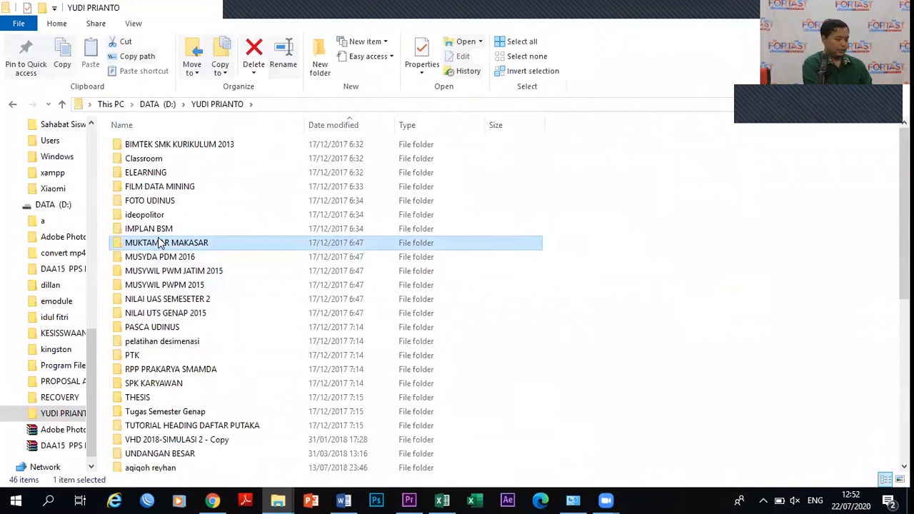
{"action": "left_click", "coordinate": [165, 285]}
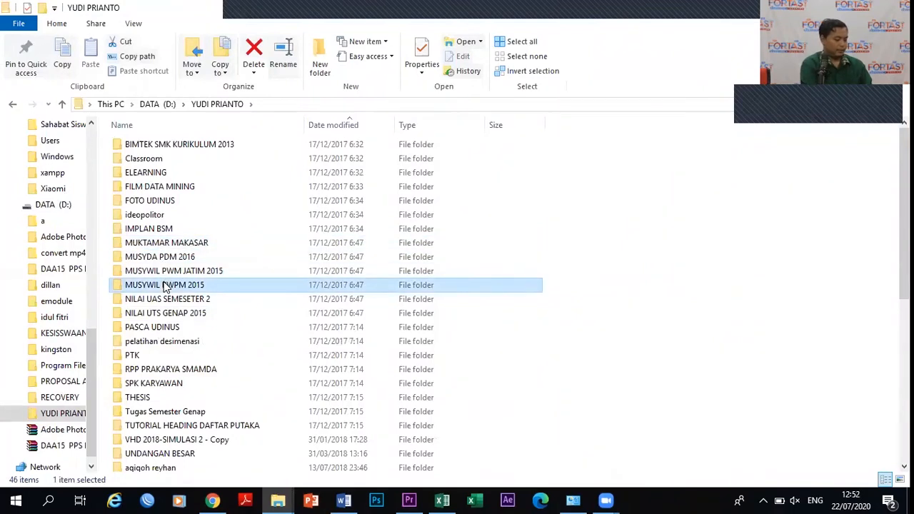
{"action": "scroll", "coordinate": [164, 285], "scroll_direction": "down", "scroll_amount": 7}
{"action": "double_click", "coordinate": [164, 283]}
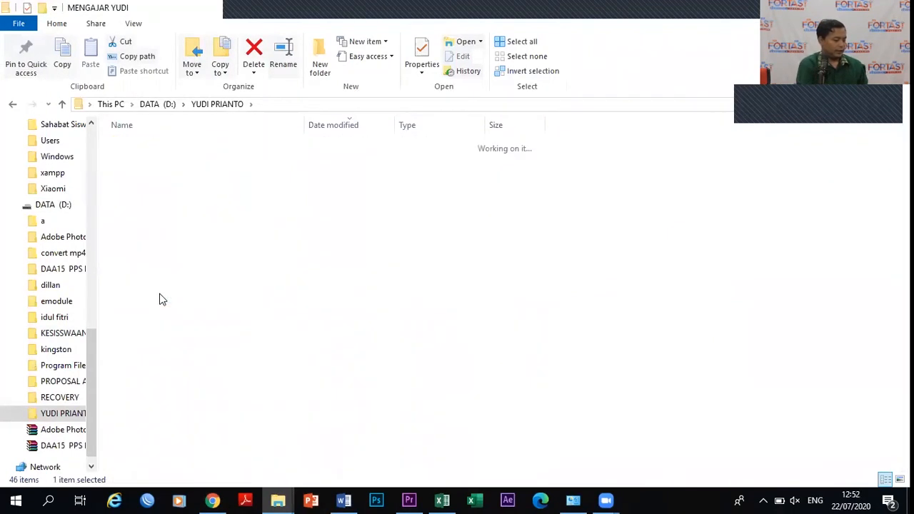
{"action": "double_click", "coordinate": [167, 369]}
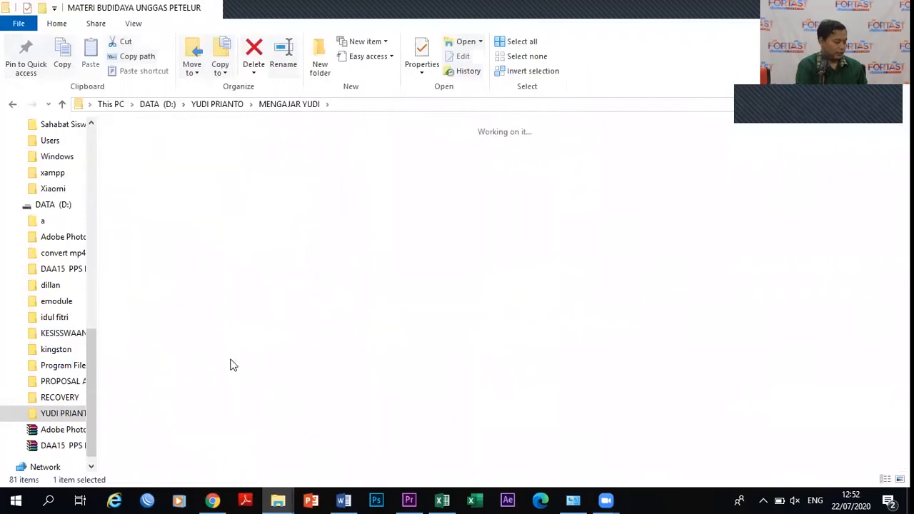
{"action": "left_click_drag", "start_coordinate": [455, 337], "coordinate": [504, 398]}
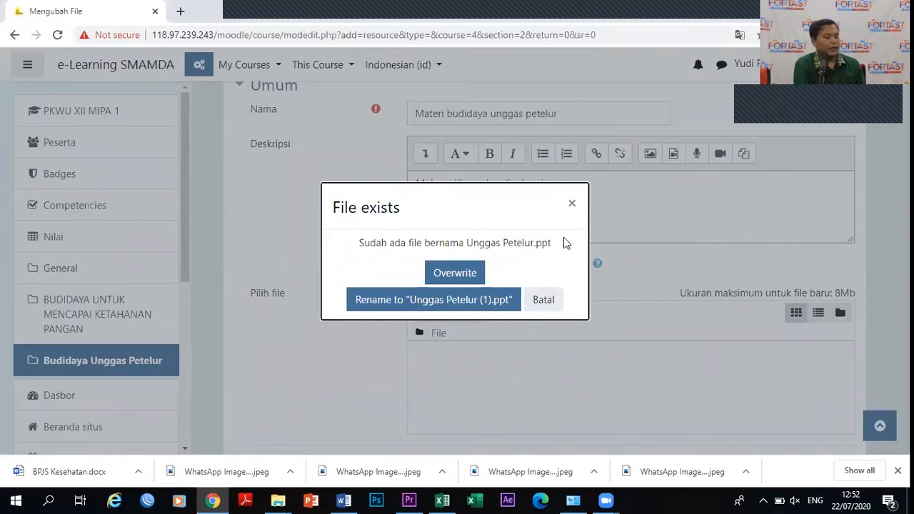
Drag Unggas Petelur.ppt into the file area again and overwrite the existing copy.
{"action": "left_click", "coordinate": [574, 205]}
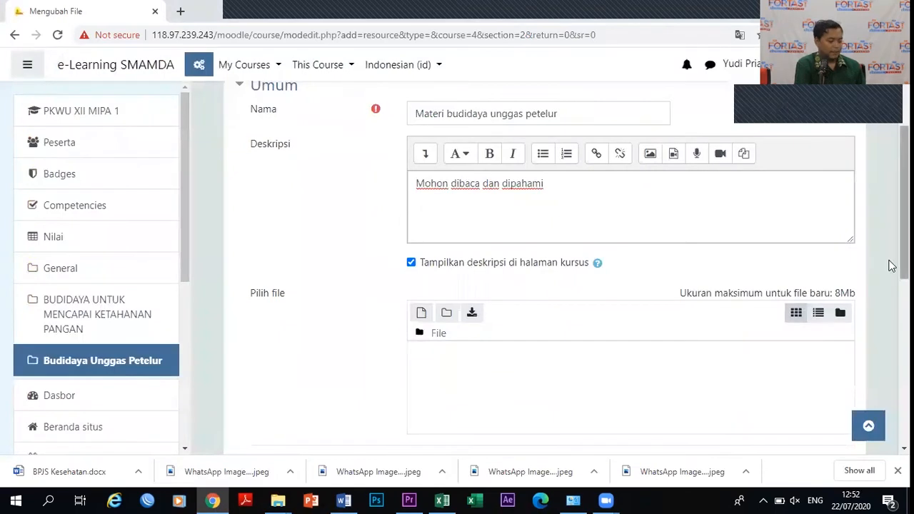
{"action": "scroll", "coordinate": [892, 232], "scroll_direction": "down", "scroll_amount": 3}
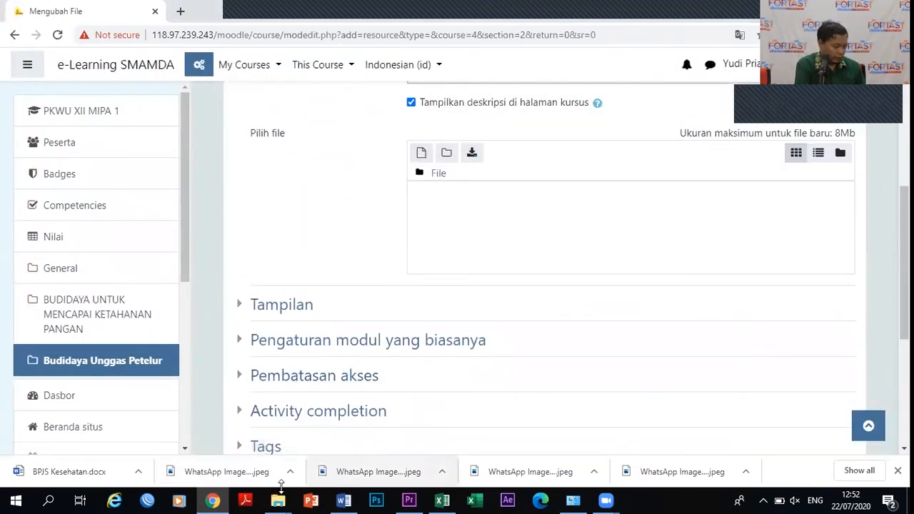
{"action": "mouse_move", "coordinate": [278, 500]}
{"action": "left_click", "coordinate": [178, 451]}
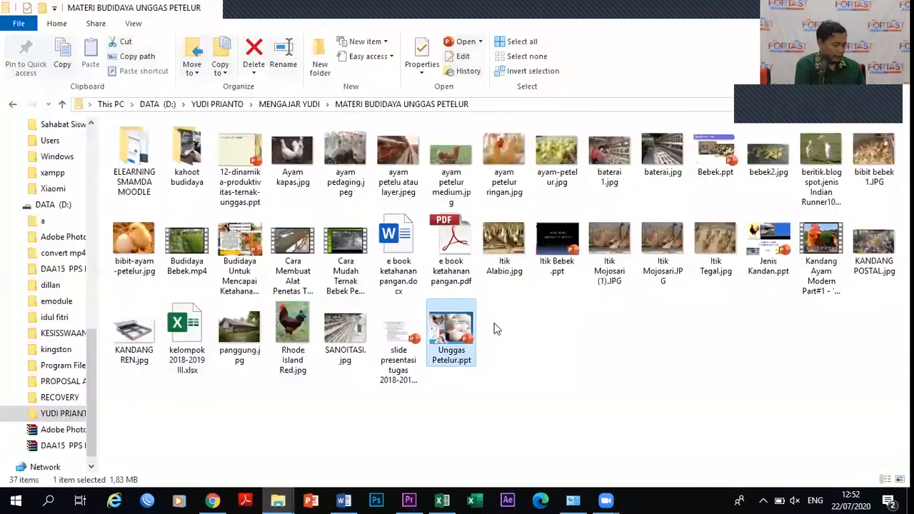
{"action": "left_click_drag", "start_coordinate": [457, 341], "coordinate": [504, 239]}
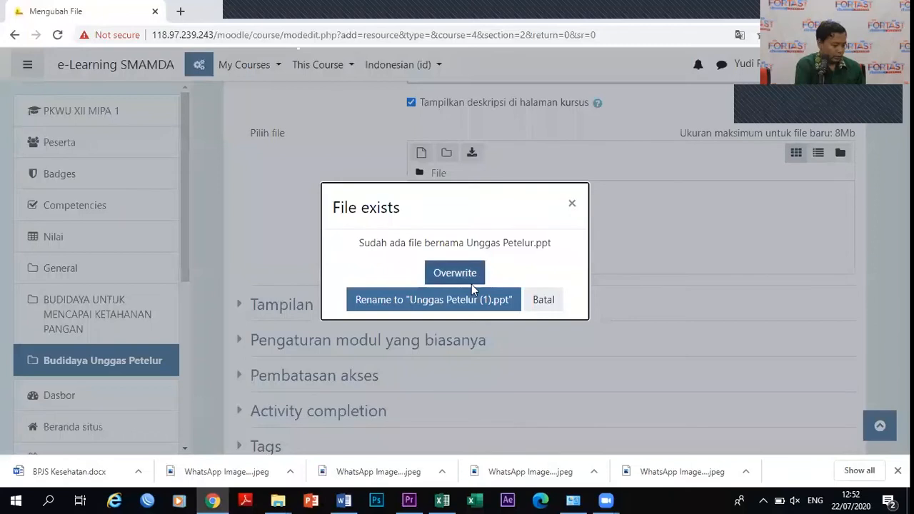
{"action": "left_click", "coordinate": [455, 273]}
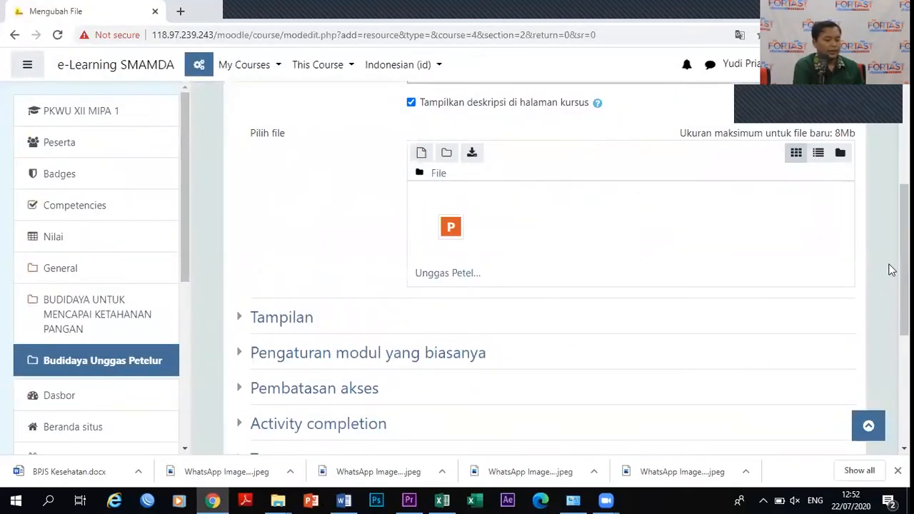
Leave completion tracking as manual marking by students, then save and return to the course.
{"action": "scroll", "coordinate": [890, 286], "scroll_direction": "down", "scroll_amount": 3}
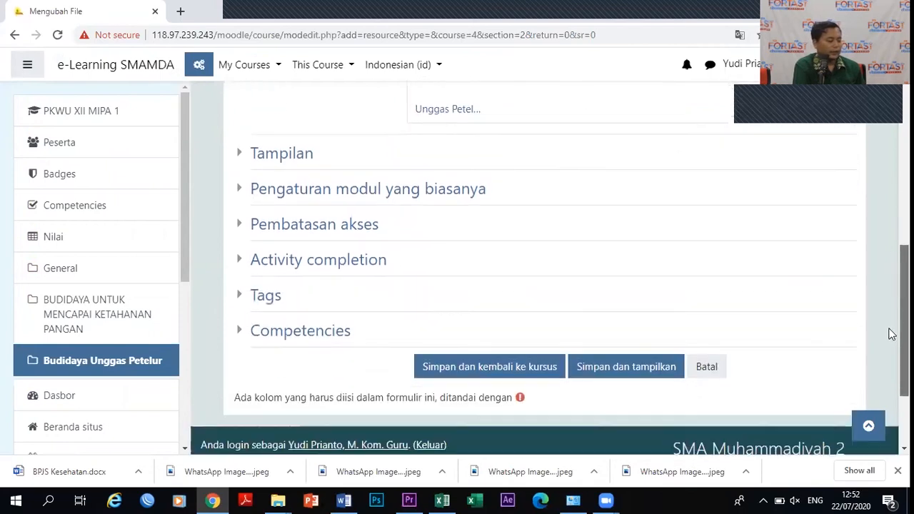
{"action": "left_click_drag", "start_coordinate": [889, 332], "coordinate": [888, 321]}
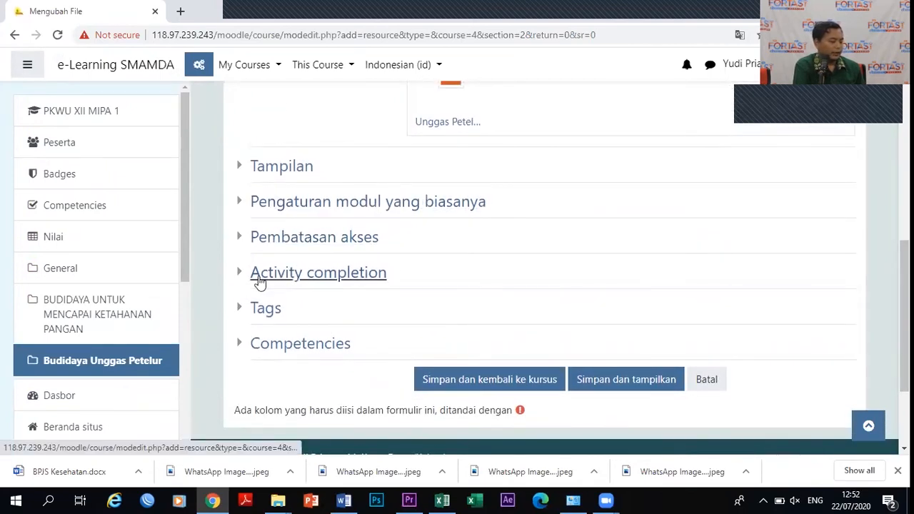
{"action": "left_click", "coordinate": [245, 276]}
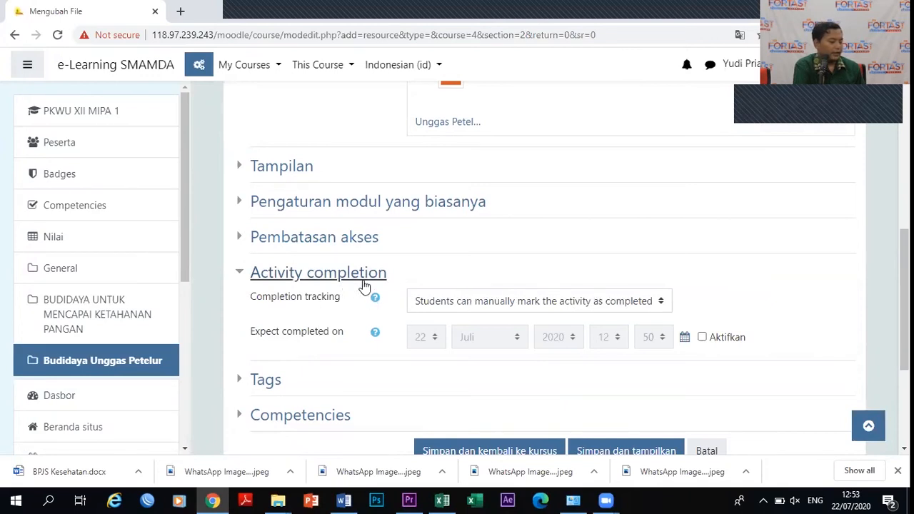
{"action": "left_click", "coordinate": [456, 308]}
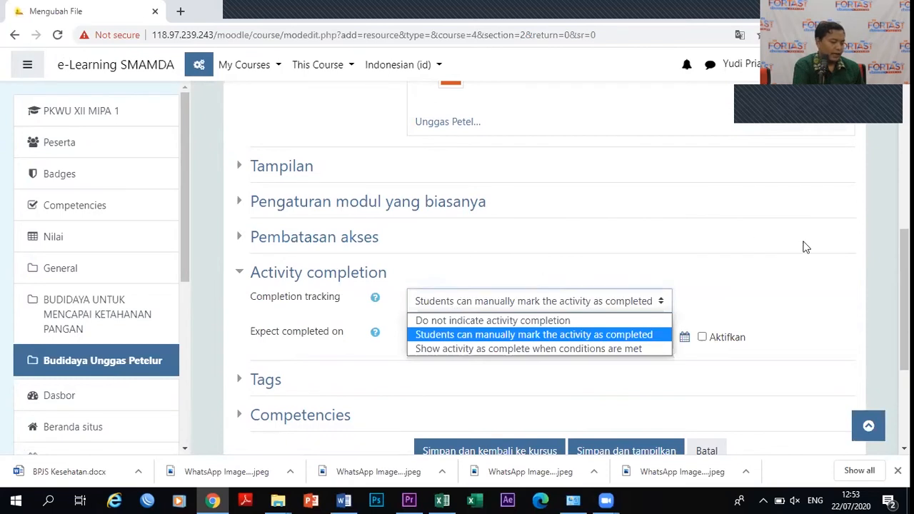
{"action": "left_click", "coordinate": [871, 262]}
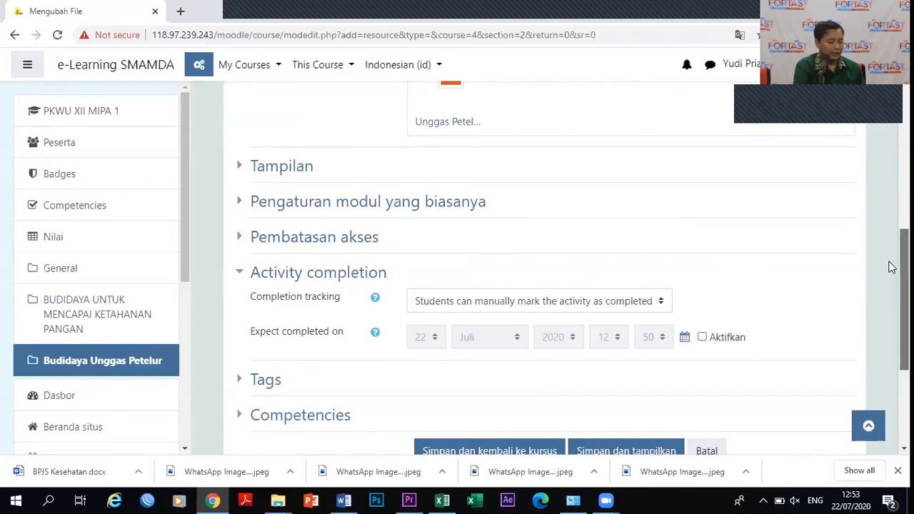
{"action": "scroll", "coordinate": [892, 265], "scroll_direction": "down", "scroll_amount": 3}
{"action": "left_click", "coordinate": [499, 247]}
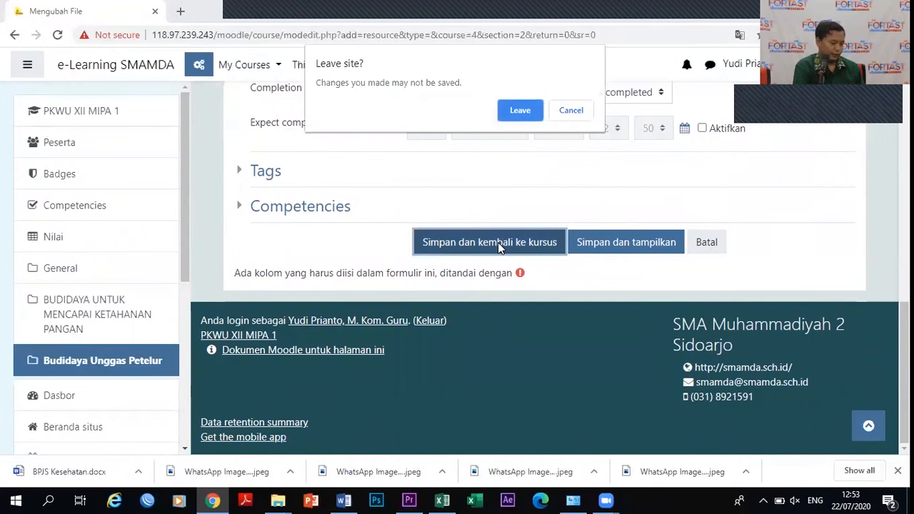
Confirm leaving the form so the saved file resource appears on the course page.
{"action": "left_click", "coordinate": [521, 112]}
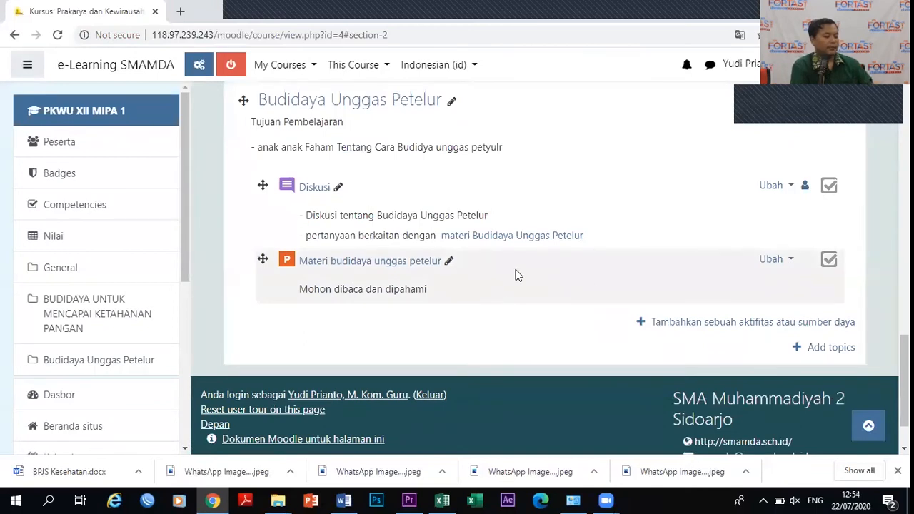
Pick URL from the SUMBER list in the activity chooser and add it to the topic.
{"action": "left_click", "coordinate": [724, 323]}
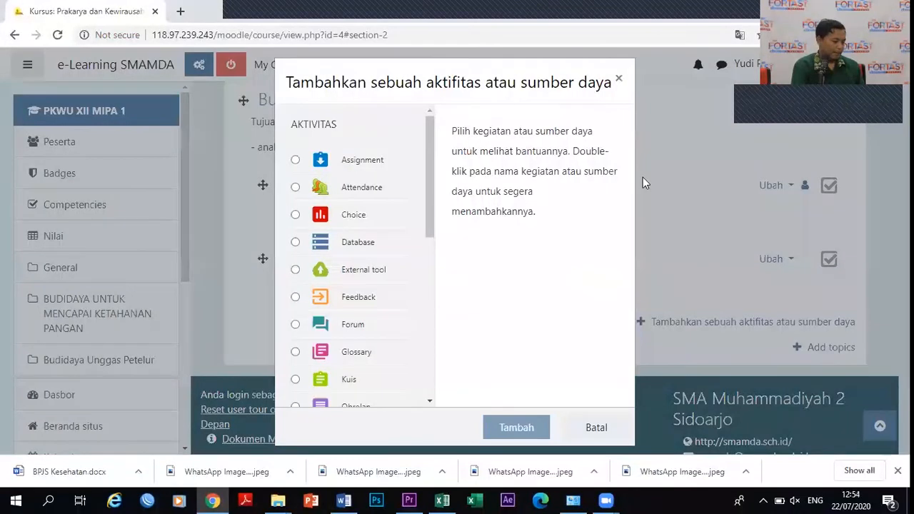
{"action": "left_click_drag", "start_coordinate": [428, 188], "coordinate": [431, 249]}
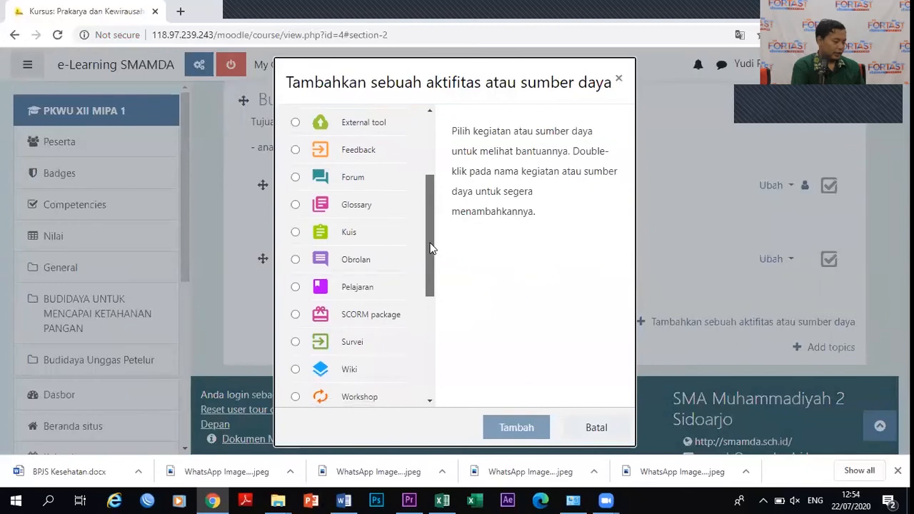
{"action": "left_click_drag", "start_coordinate": [430, 255], "coordinate": [441, 351]}
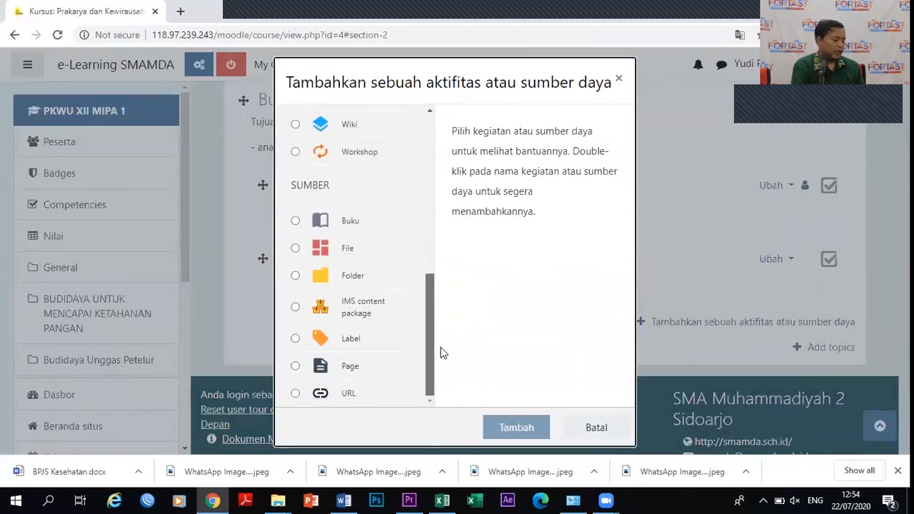
{"action": "left_click", "coordinate": [329, 395]}
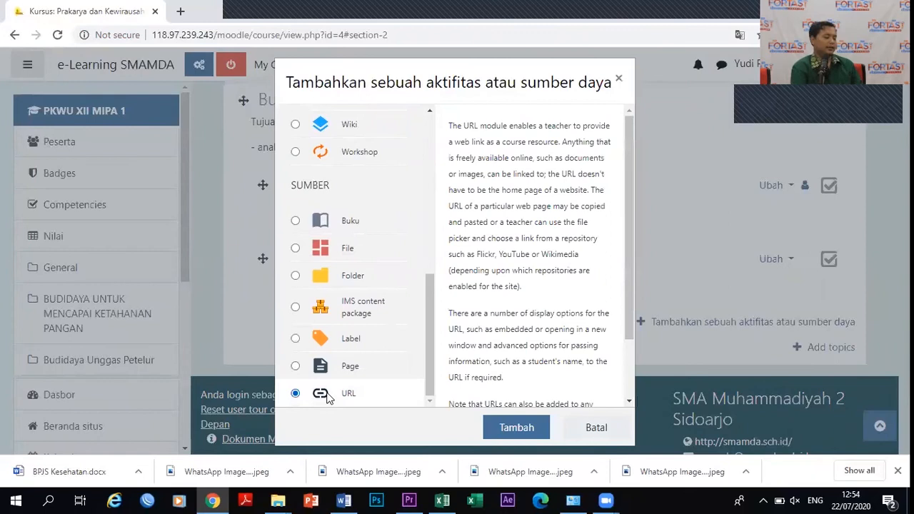
{"action": "left_click", "coordinate": [516, 432]}
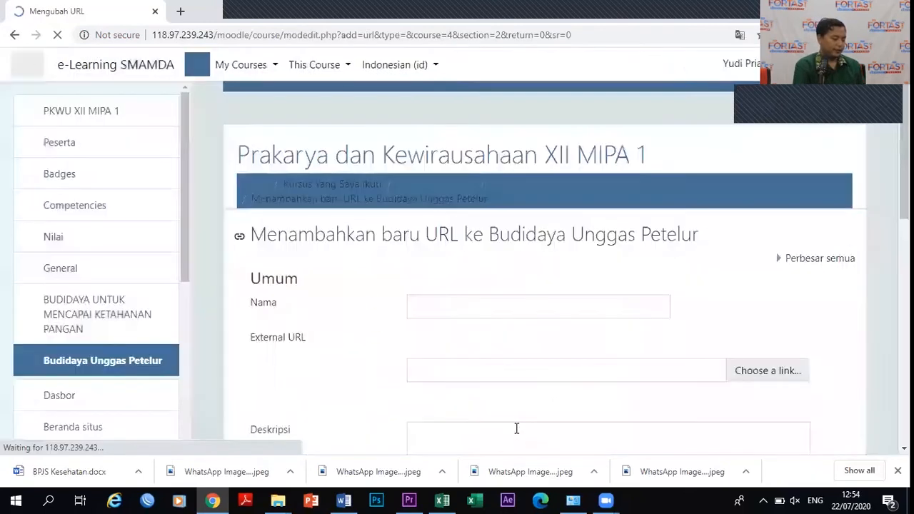
Name the URL resource 'Video Unggas Petelur' and open a new blank browser tab.
{"action": "left_click", "coordinate": [444, 302]}
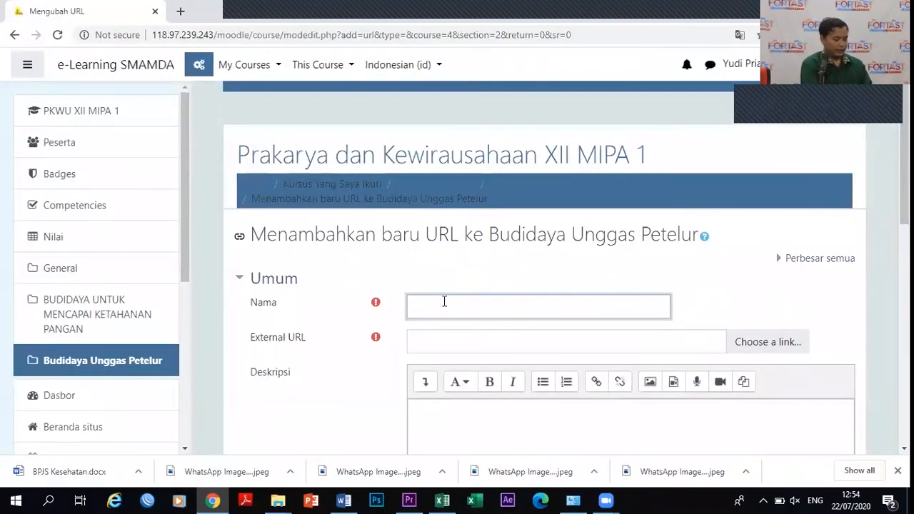
{"action": "type", "text": "Video Unggas Petelur"}
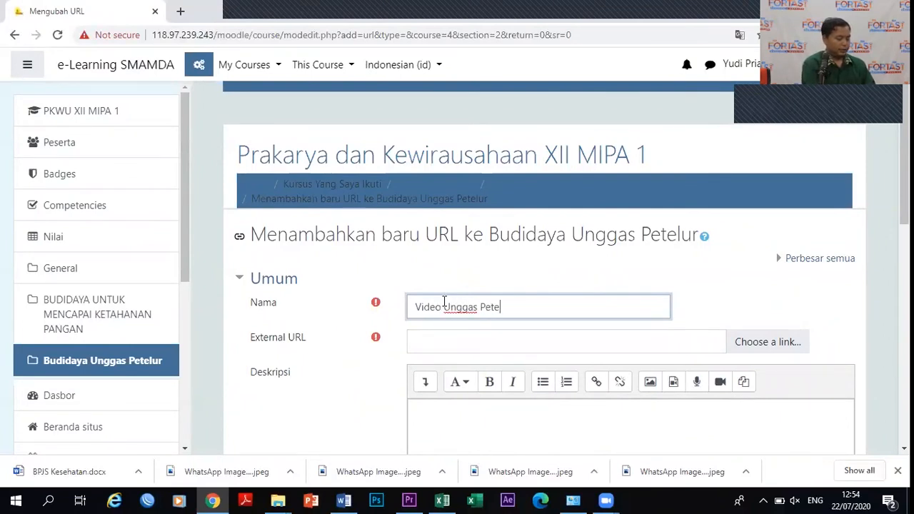
{"action": "left_click", "coordinate": [441, 343]}
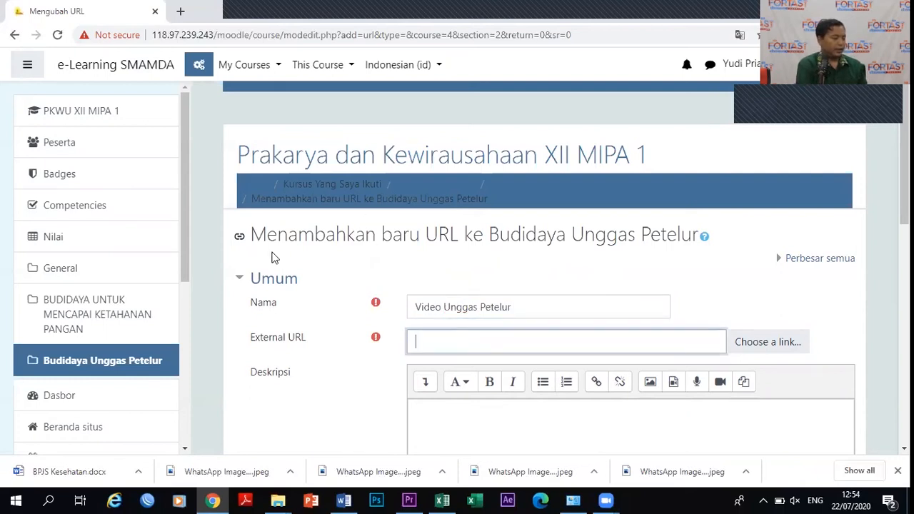
{"action": "left_click", "coordinate": [179, 11]}
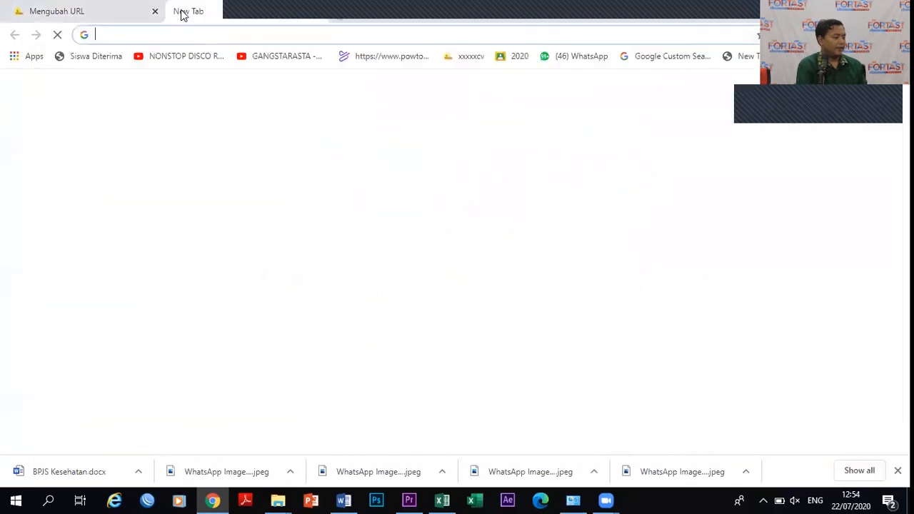
Go to YouTube and search for 'unggas petelur' videos.
{"action": "type", "text": "youtube"}
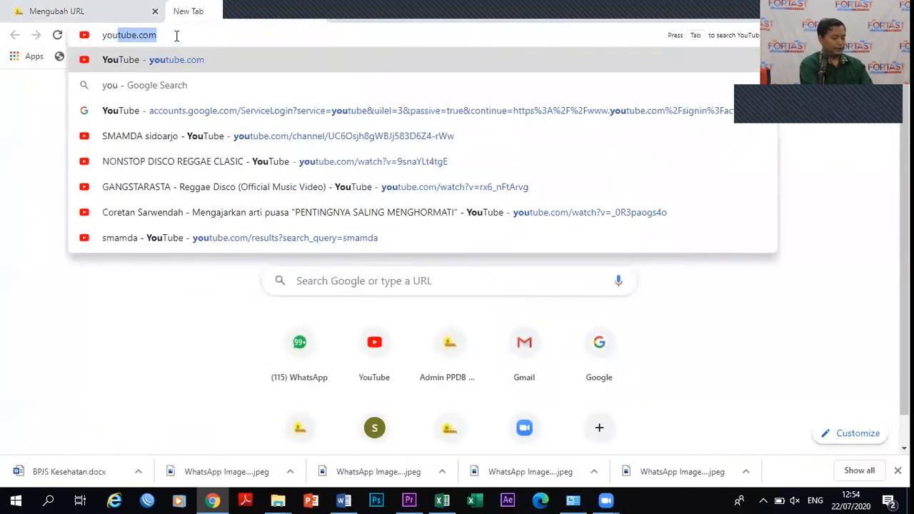
{"action": "key", "text": "Return"}
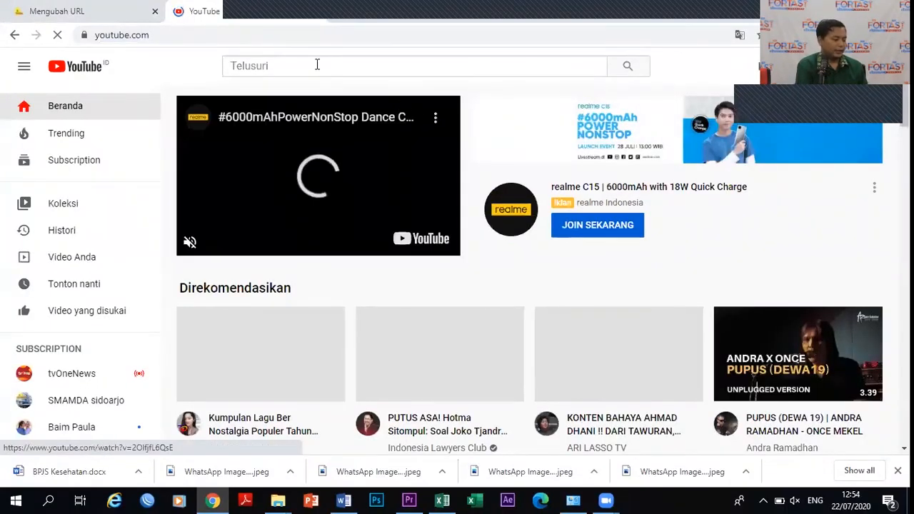
{"action": "left_click", "coordinate": [317, 65]}
{"action": "type", "text": "unggas petelur"}
{"action": "key", "text": "Return"}
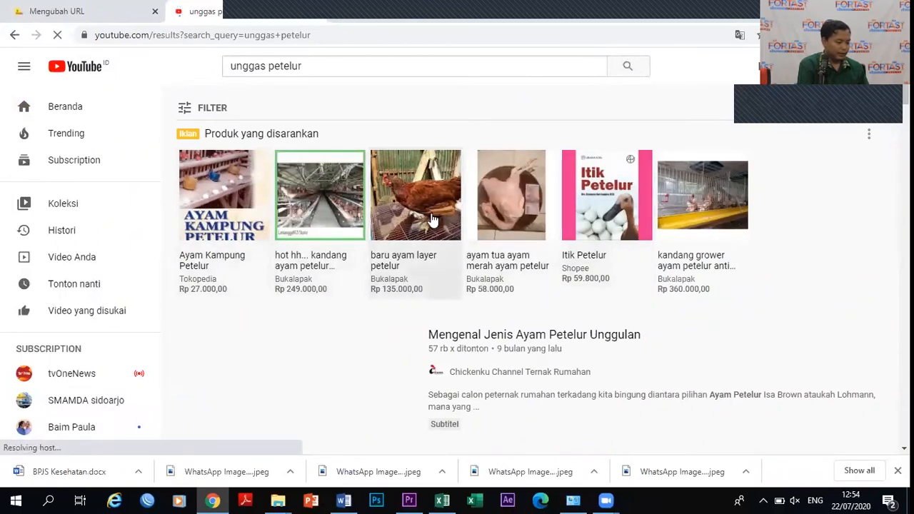
Open the 'Cara Ternak Bebek Petelur Full Intensif Kandang Kering Modern' video and copy its web address.
{"action": "left_click", "coordinate": [223, 193]}
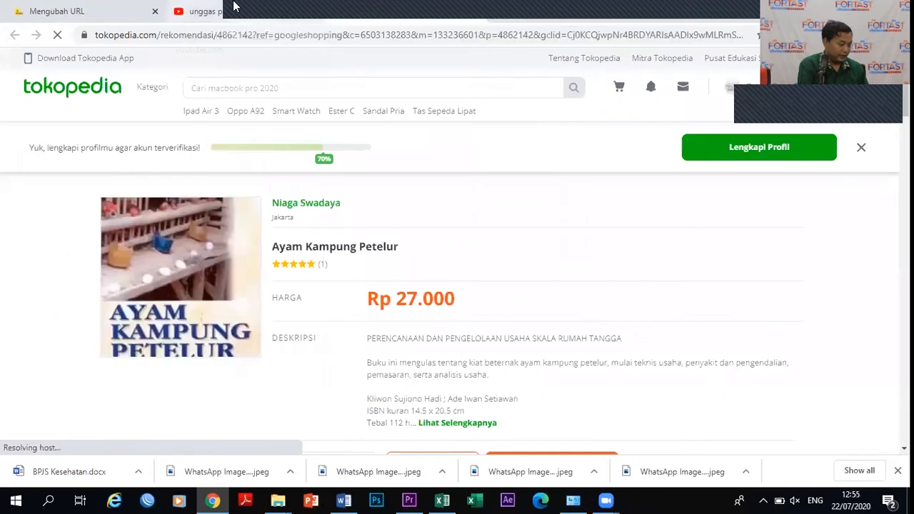
{"action": "left_click", "coordinate": [211, 11]}
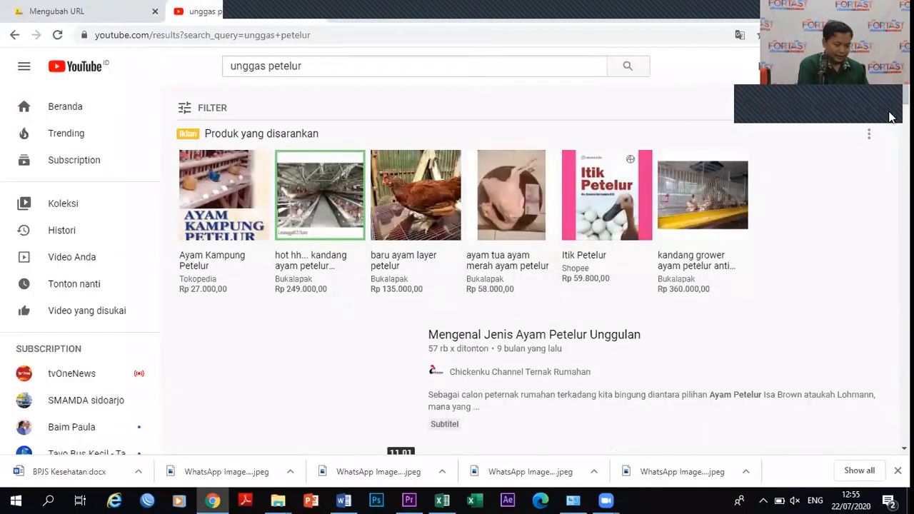
{"action": "scroll", "coordinate": [891, 100], "scroll_direction": "down", "scroll_amount": 4}
{"action": "scroll", "coordinate": [891, 139], "scroll_direction": "down", "scroll_amount": 2}
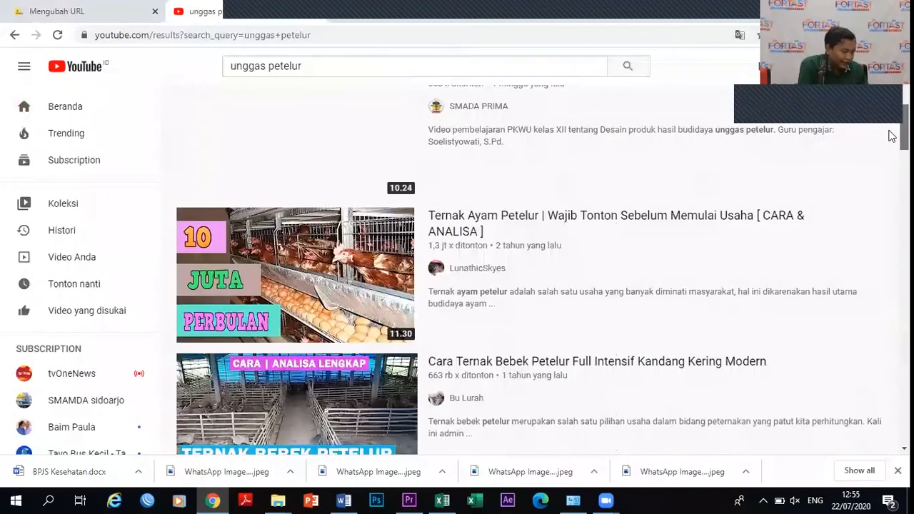
{"action": "scroll", "coordinate": [890, 136], "scroll_direction": "up", "scroll_amount": 1}
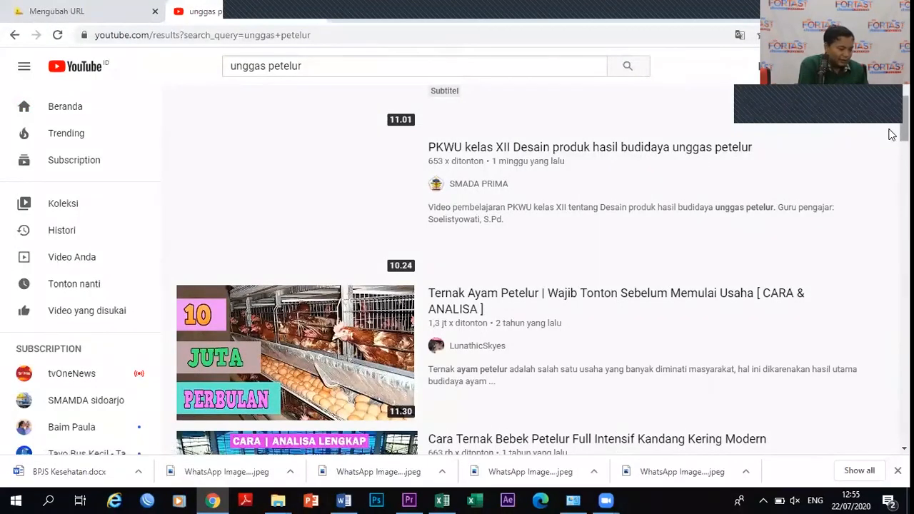
{"action": "scroll", "coordinate": [890, 139], "scroll_direction": "down", "scroll_amount": 4}
{"action": "scroll", "coordinate": [891, 164], "scroll_direction": "down", "scroll_amount": 1}
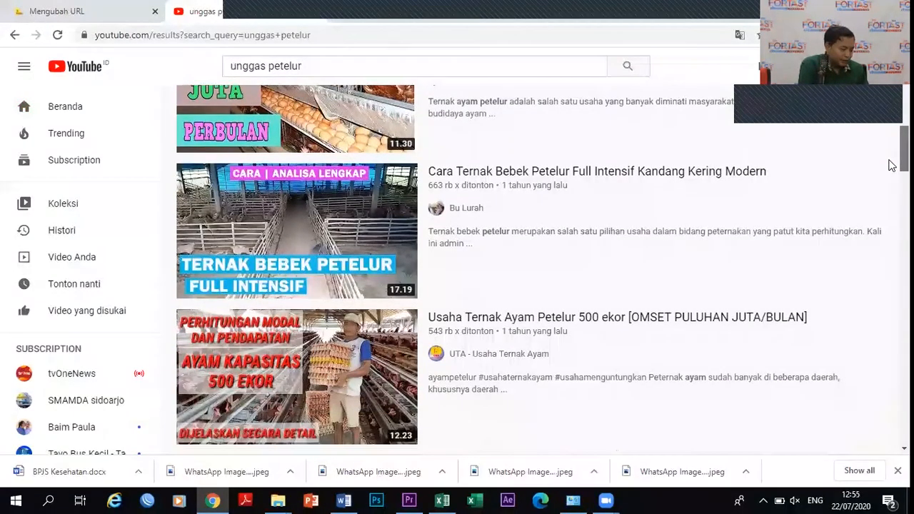
{"action": "left_click", "coordinate": [297, 208]}
{"action": "left_click_drag", "start_coordinate": [273, 39], "coordinate": [93, 36]}
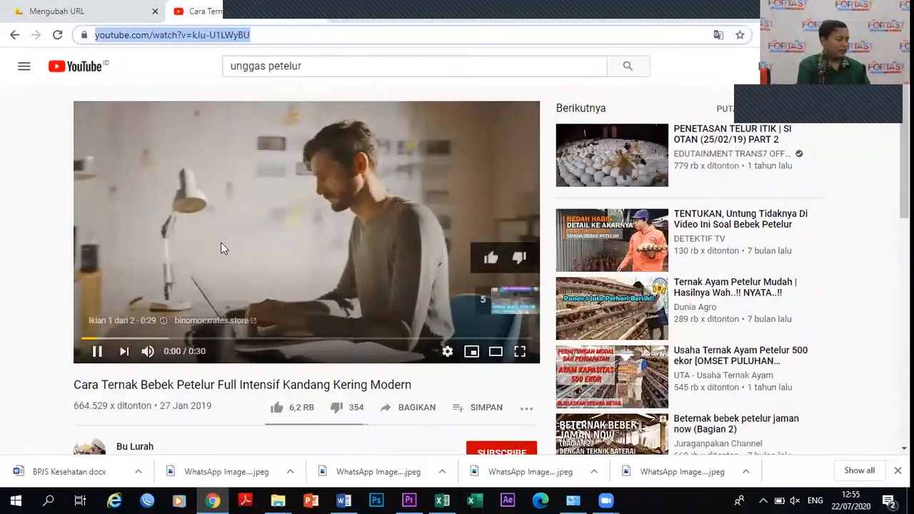
{"action": "left_click", "coordinate": [238, 252]}
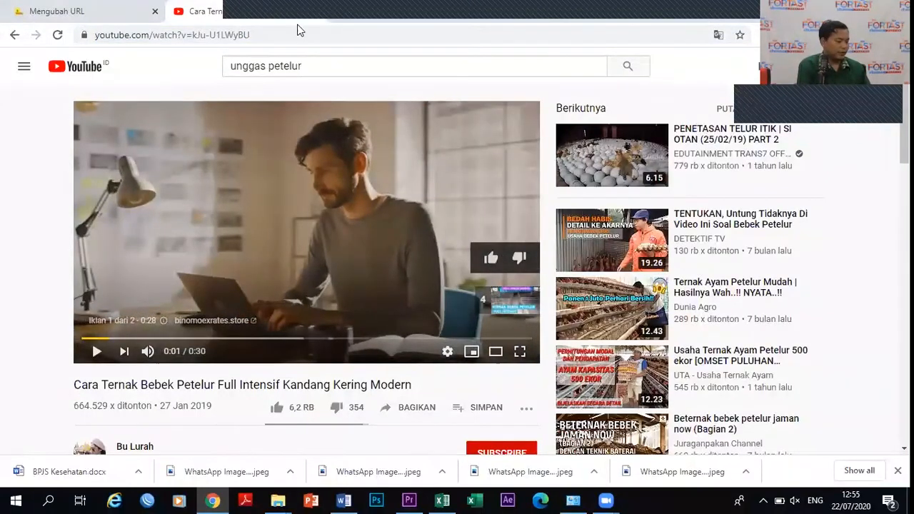
{"action": "left_click_drag", "start_coordinate": [259, 34], "coordinate": [50, 48]}
{"action": "key", "text": "ctrl+c"}
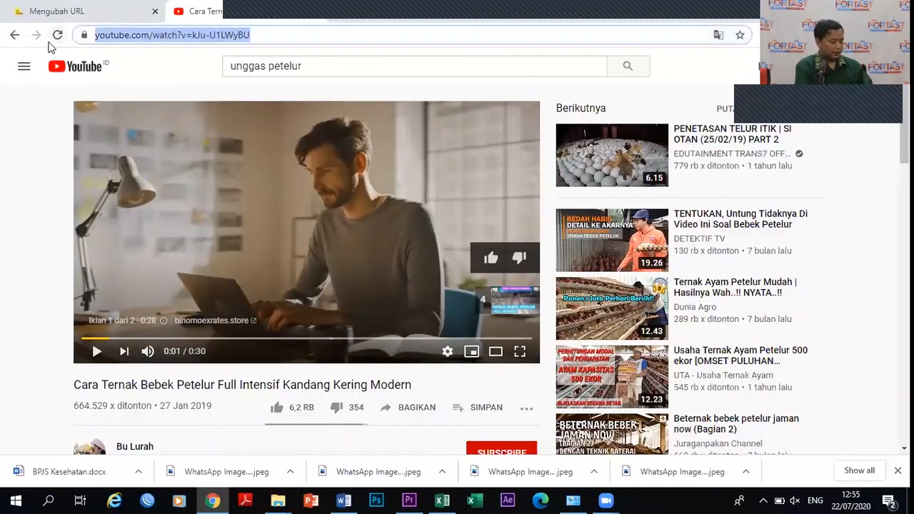
{"action": "left_click", "coordinate": [79, 8]}
Paste the video address into External URL and describe it as 'Bisa dilihat video tentan budidaya unggas petelu'.
{"action": "left_click", "coordinate": [514, 341]}
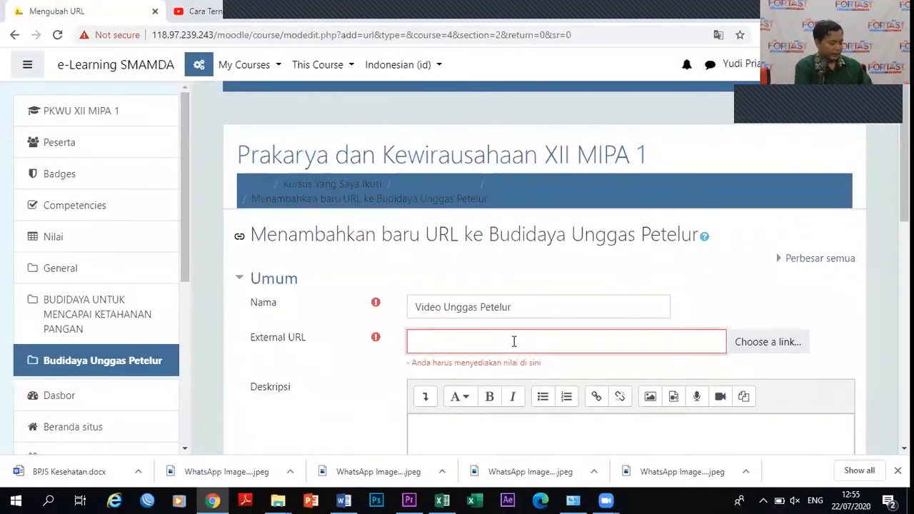
{"action": "key", "text": "ctrl+v"}
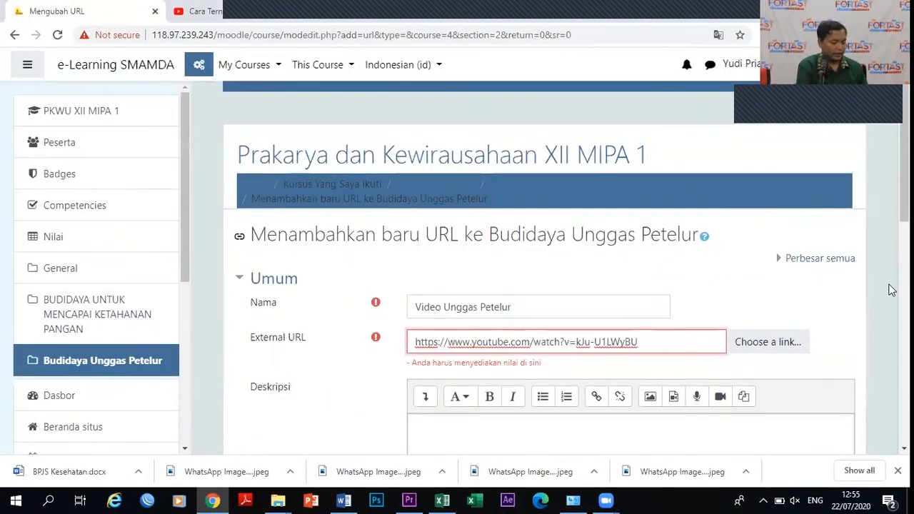
{"action": "scroll", "coordinate": [891, 210], "scroll_direction": "down", "scroll_amount": 2}
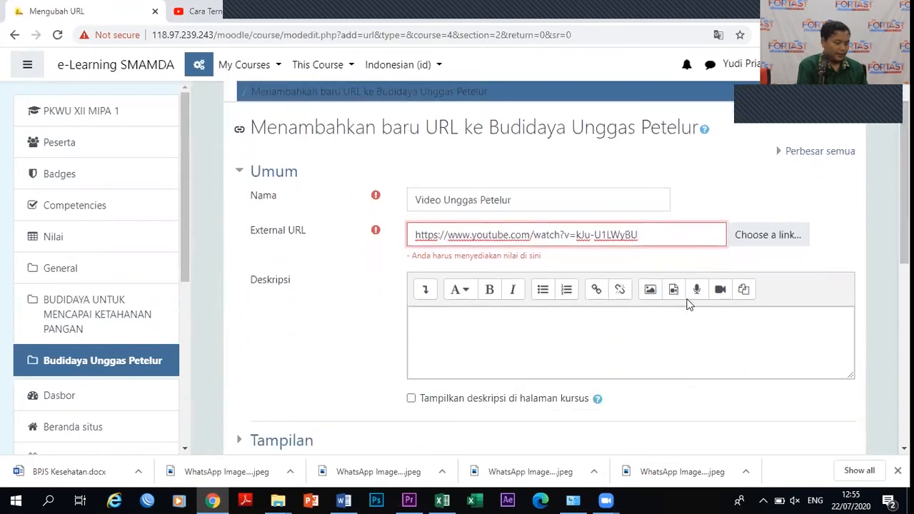
{"action": "left_click", "coordinate": [609, 314]}
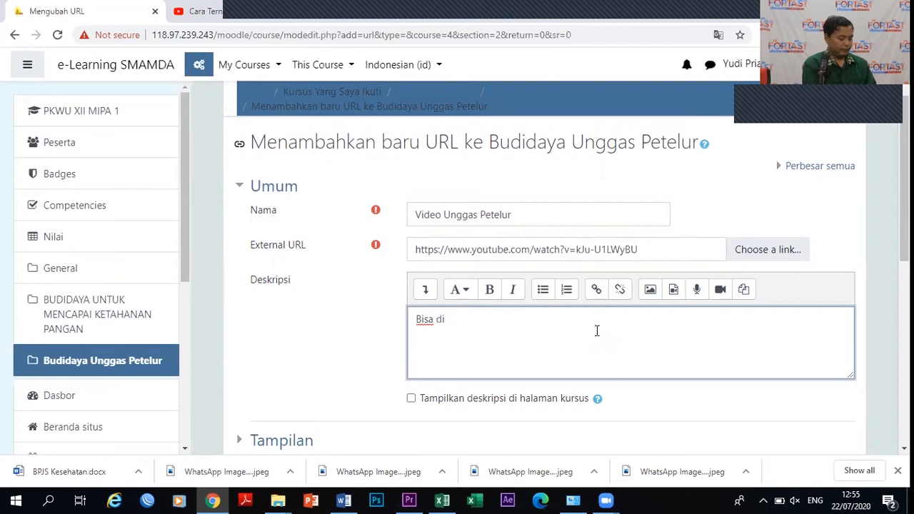
{"action": "type", "text": "hat video "}
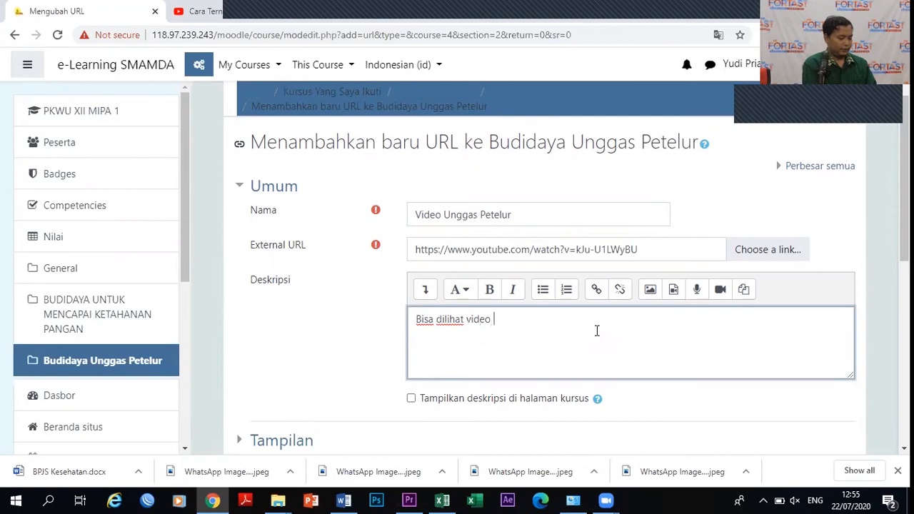
{"action": "type", "text": "tentan budi"}
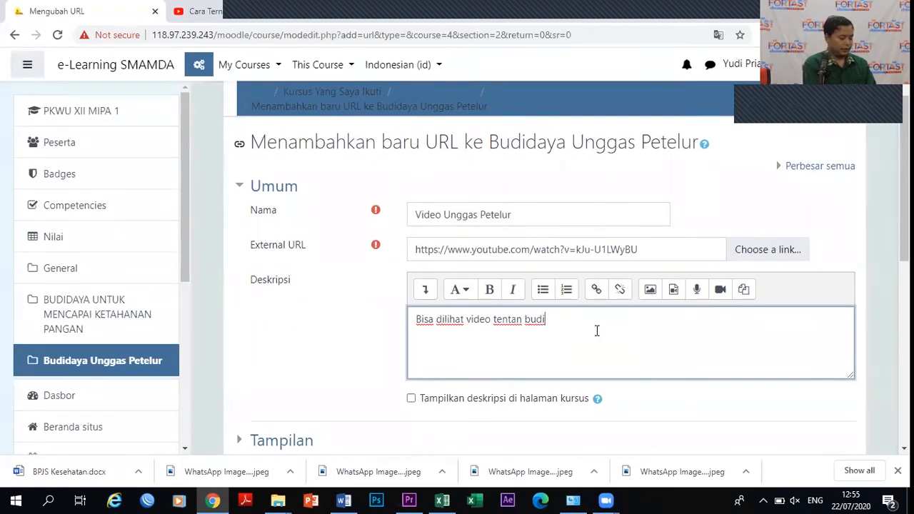
{"action": "type", "text": "daya unga"}
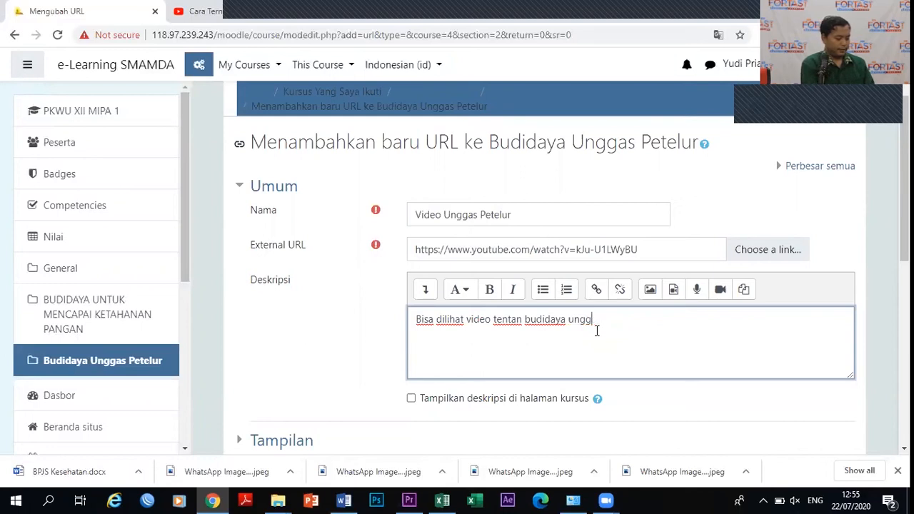
{"action": "type", "text": "petelur"}
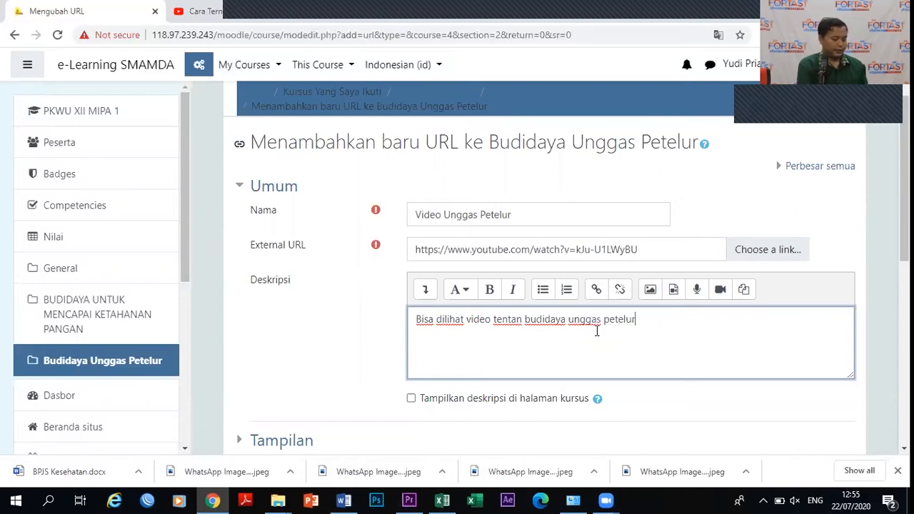
Show the Video Unggas Petelur description on the course page, expand Activity completion, and save the link.
{"action": "left_click", "coordinate": [419, 400]}
{"action": "scroll", "coordinate": [890, 237], "scroll_direction": "down", "scroll_amount": 4}
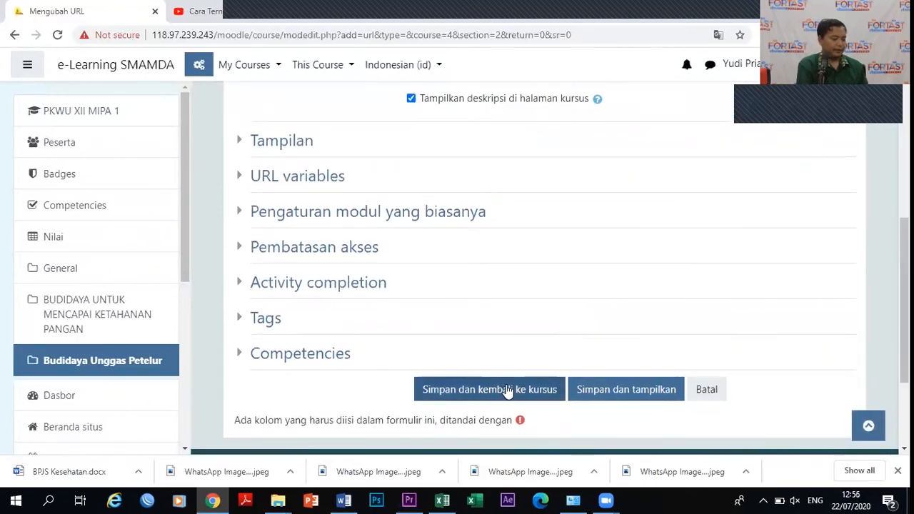
{"action": "left_click", "coordinate": [241, 289]}
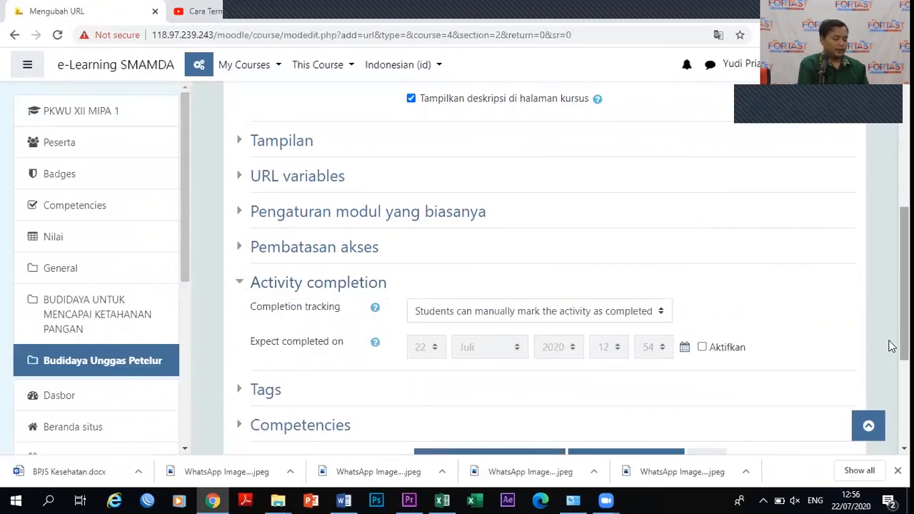
{"action": "scroll", "coordinate": [891, 364], "scroll_direction": "down", "scroll_amount": 2}
{"action": "scroll", "coordinate": [890, 388], "scroll_direction": "down", "scroll_amount": 2}
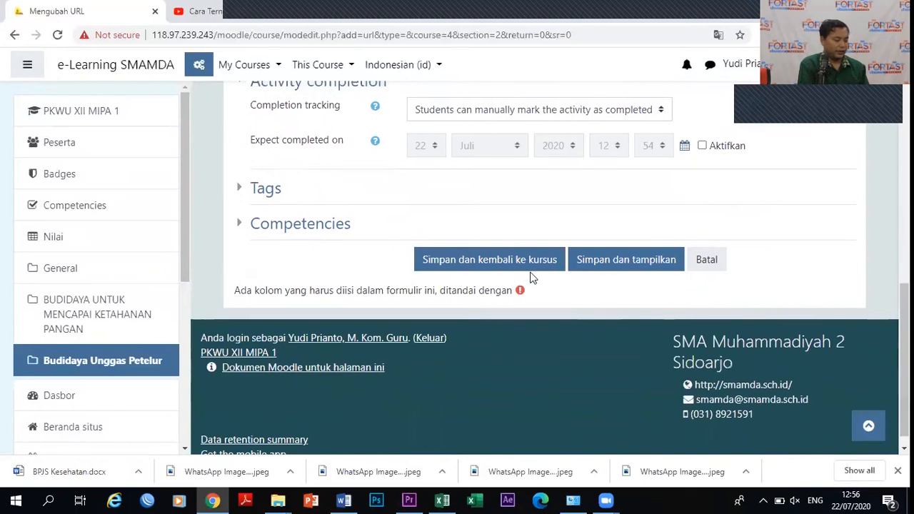
{"action": "left_click", "coordinate": [481, 260]}
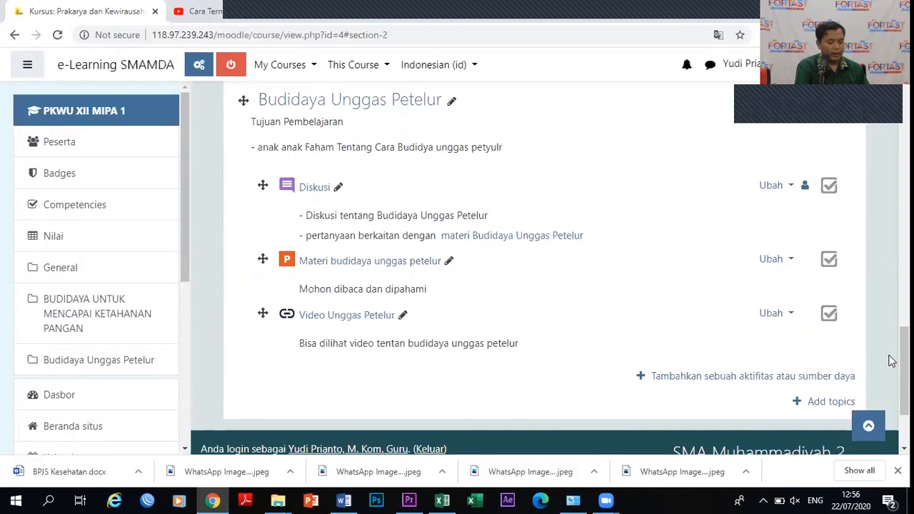
Add an Assignment activity to the Budidaya Unggas Petelur topic.
{"action": "left_click", "coordinate": [748, 374]}
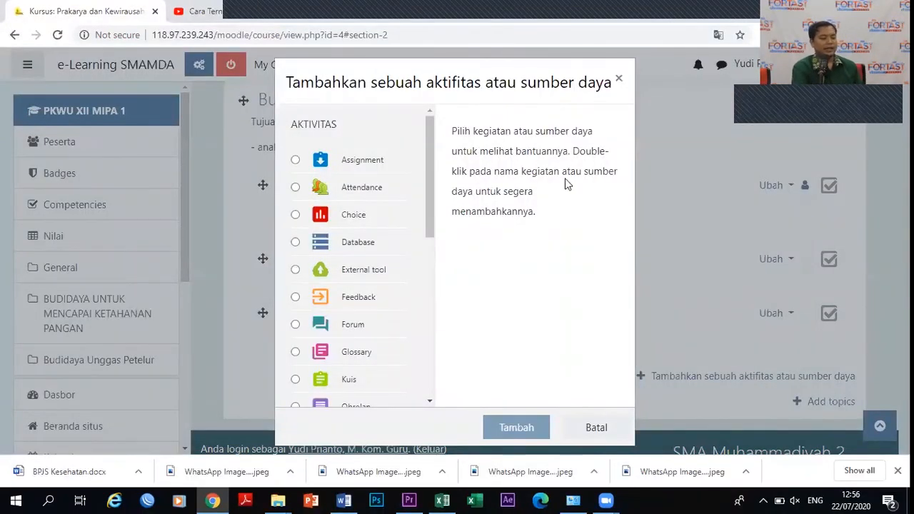
{"action": "left_click", "coordinate": [295, 160]}
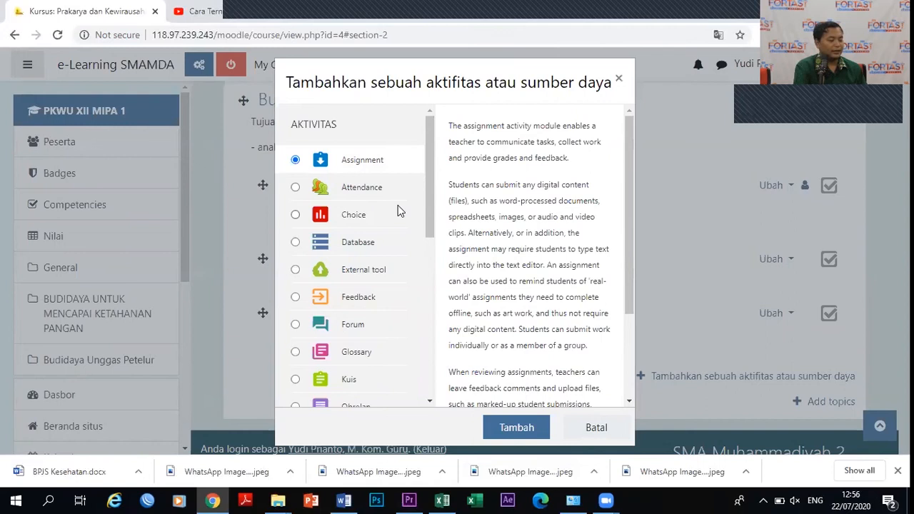
{"action": "left_click", "coordinate": [517, 428]}
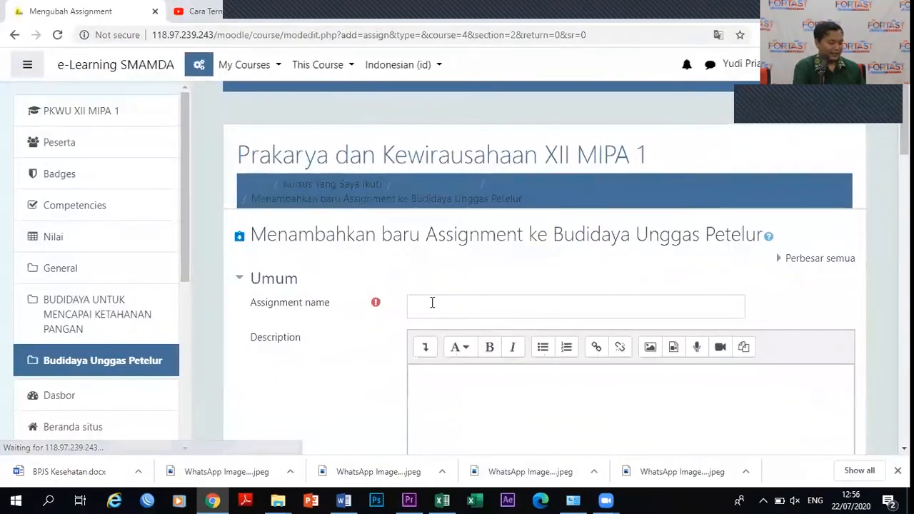
{"action": "left_click", "coordinate": [432, 303]}
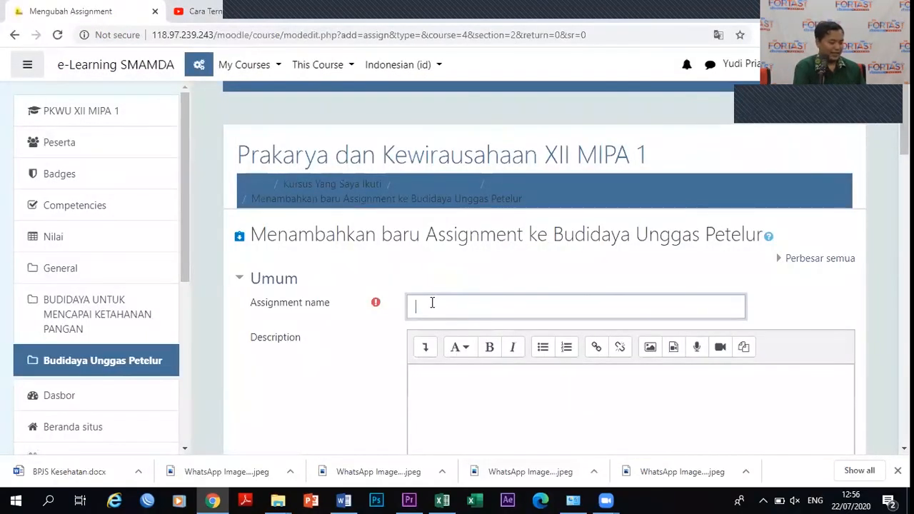
Name the assignment 'Tugas Resume Materi Unggas Petelur', start its description, and show it on the course page.
{"action": "type", "text": "Tugas Resume M"}
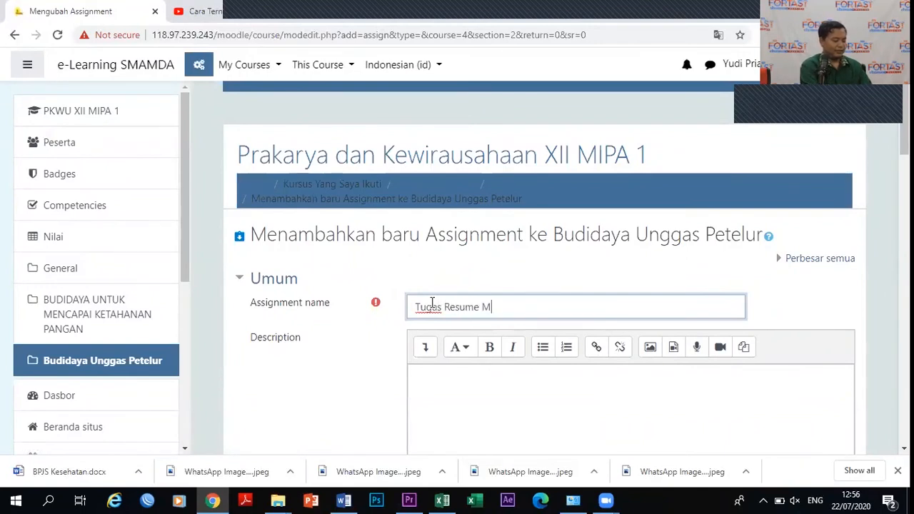
{"action": "type", "text": "ateri"}
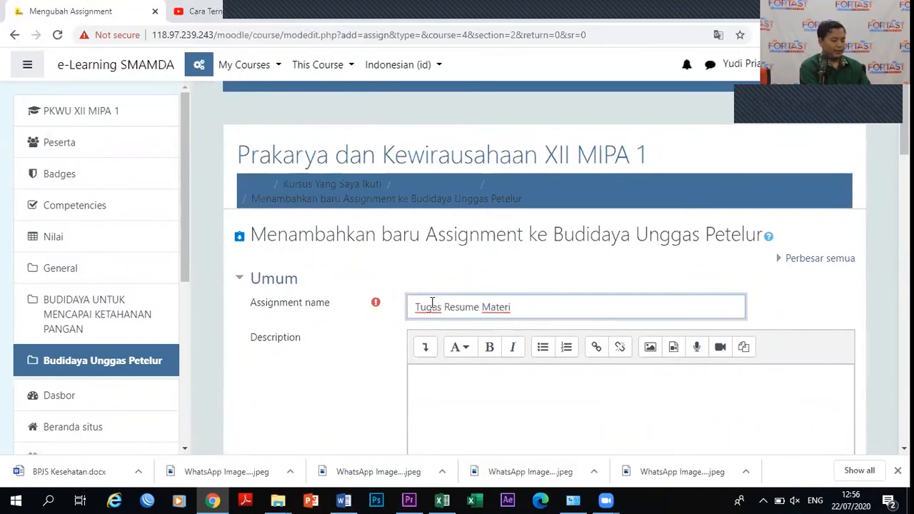
{"action": "type", "text": " Unggas "}
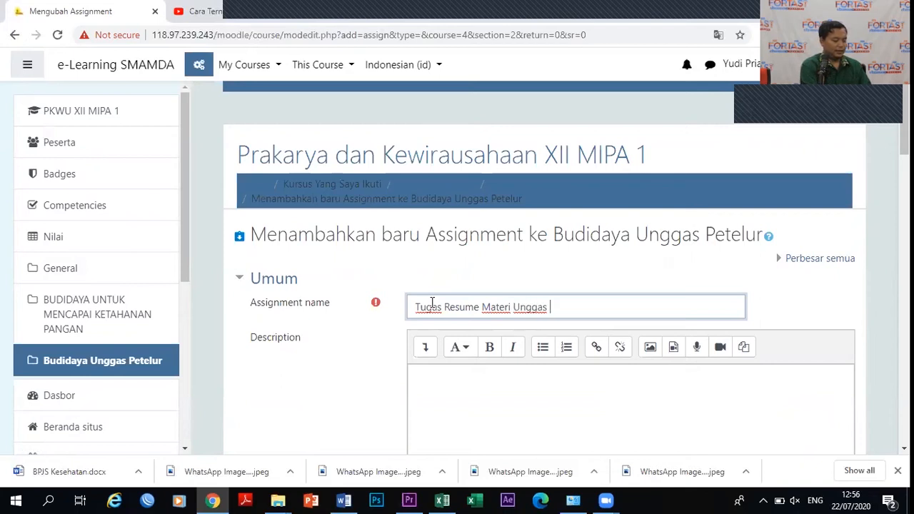
{"action": "type", "text": "Petelur"}
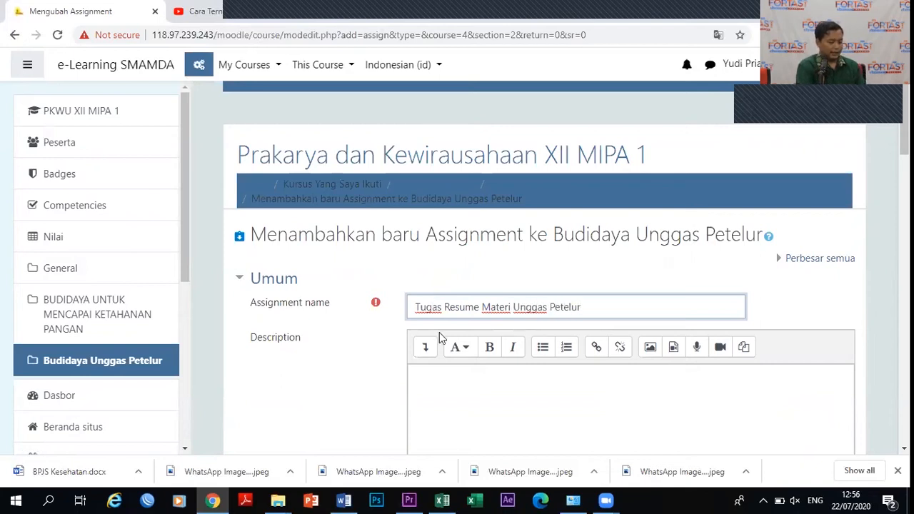
{"action": "left_click", "coordinate": [437, 371]}
{"action": "type", "text": "Tugas dikerjakan"}
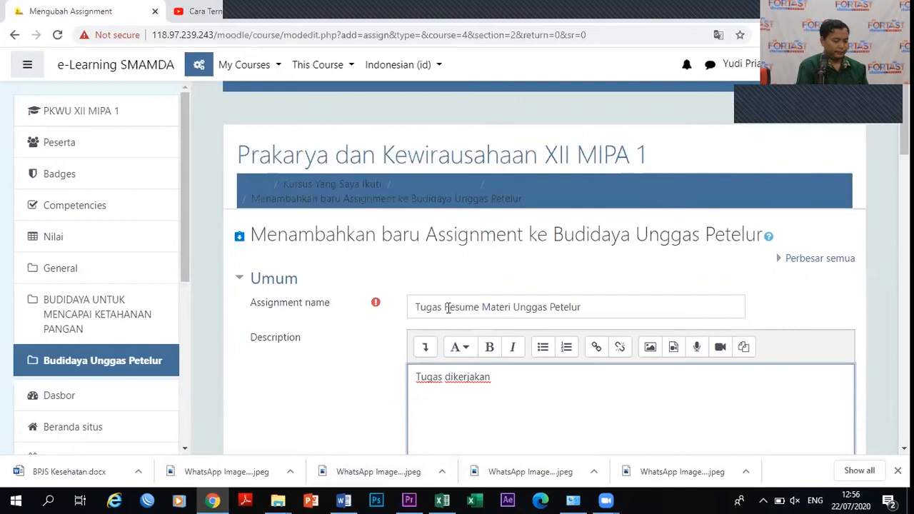
{"action": "left_click_drag", "start_coordinate": [442, 307], "coordinate": [509, 309]}
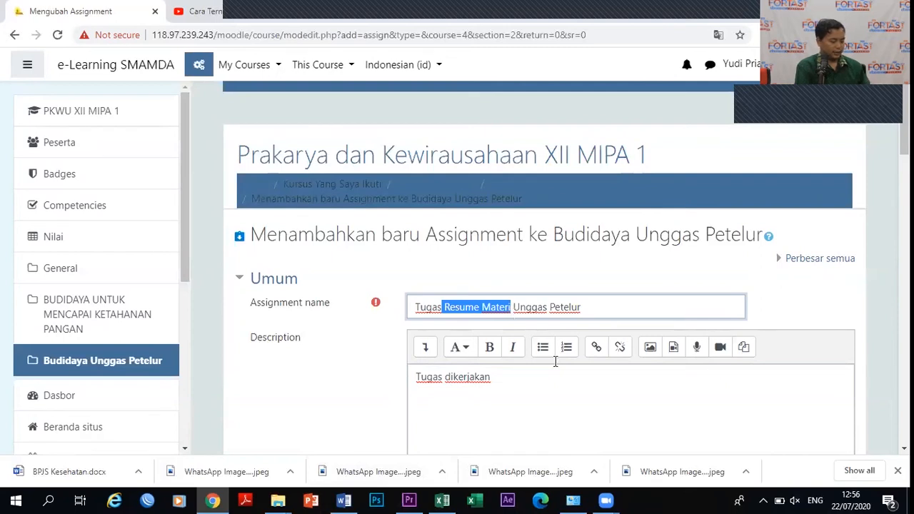
{"action": "key", "text": "BackSpace"}
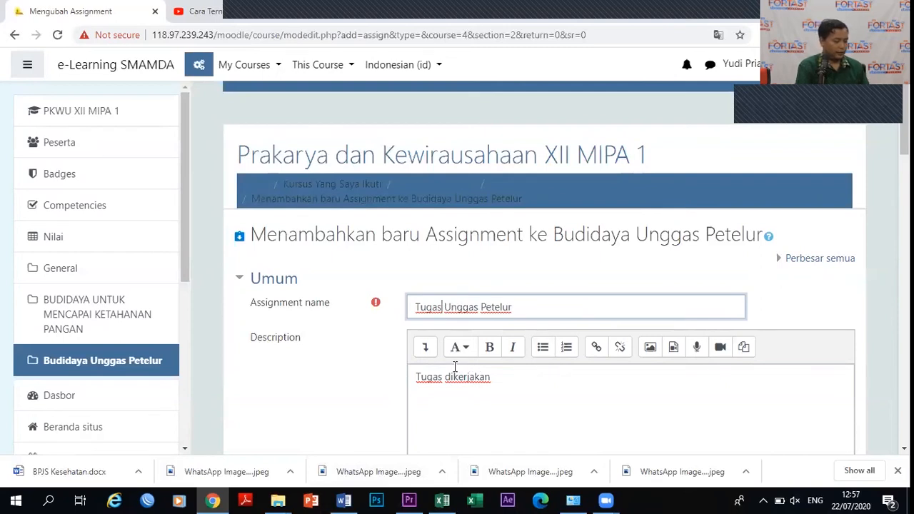
{"action": "key", "text": "ctrl+z"}
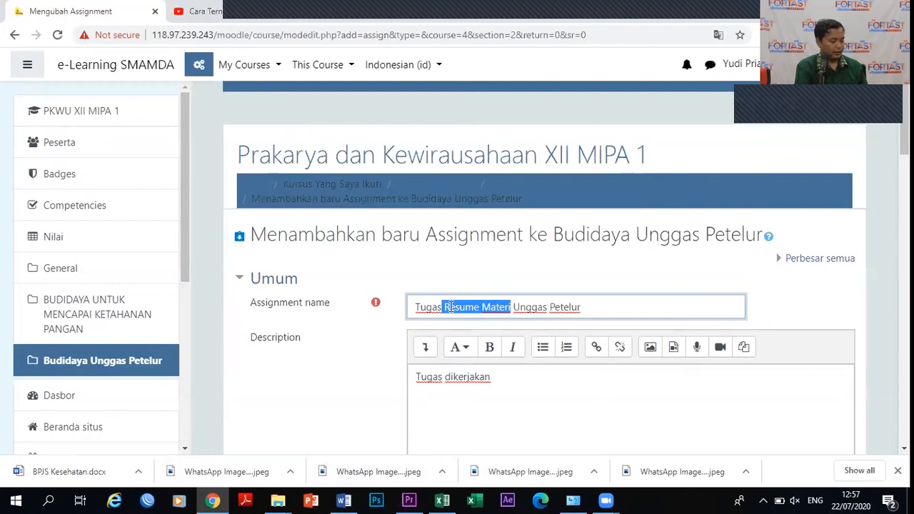
{"action": "left_click", "coordinate": [592, 411]}
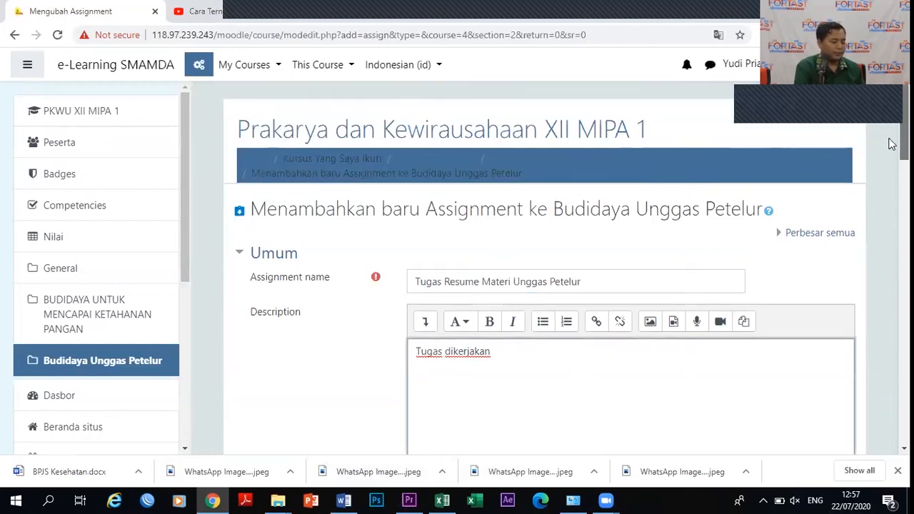
{"action": "scroll", "coordinate": [891, 163], "scroll_direction": "down", "scroll_amount": 1}
{"action": "type", "text": "den"}
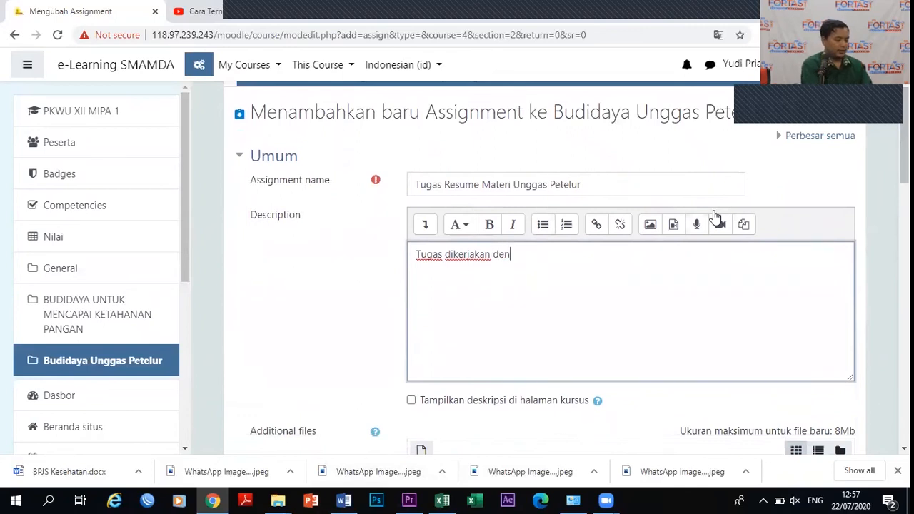
{"action": "type", "text": "gan baik"}
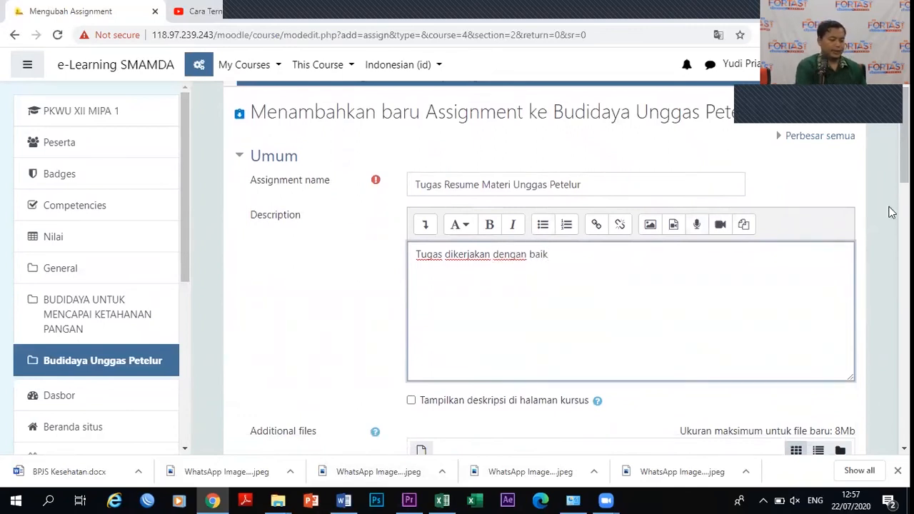
{"action": "scroll", "coordinate": [890, 166], "scroll_direction": "down", "scroll_amount": 2}
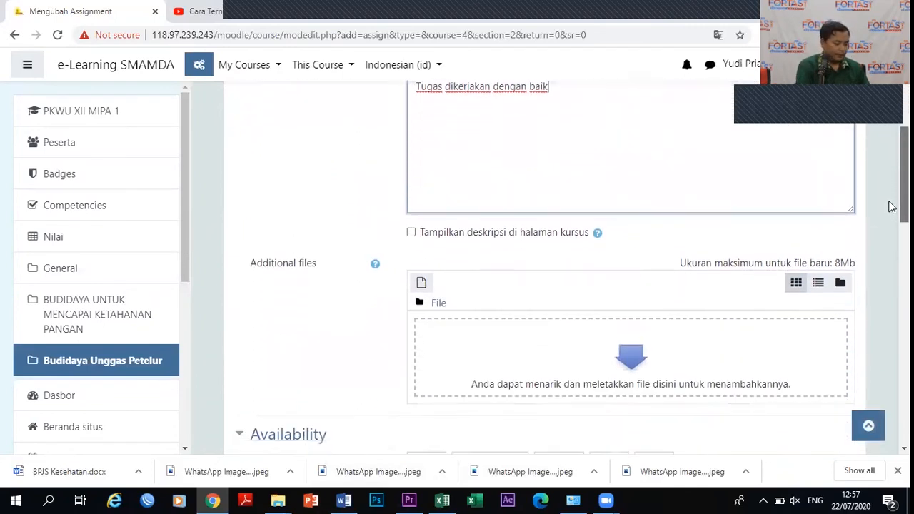
{"action": "scroll", "coordinate": [891, 204], "scroll_direction": "up", "scroll_amount": 1}
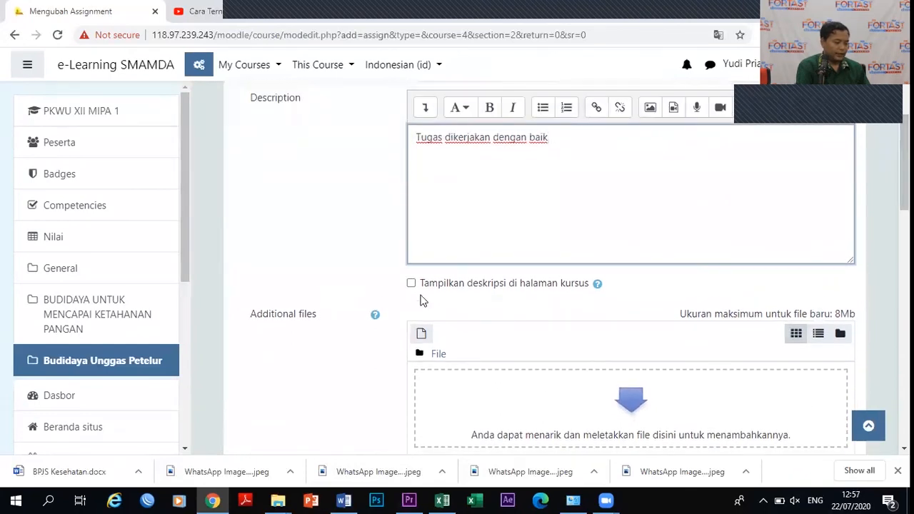
{"action": "left_click", "coordinate": [411, 284]}
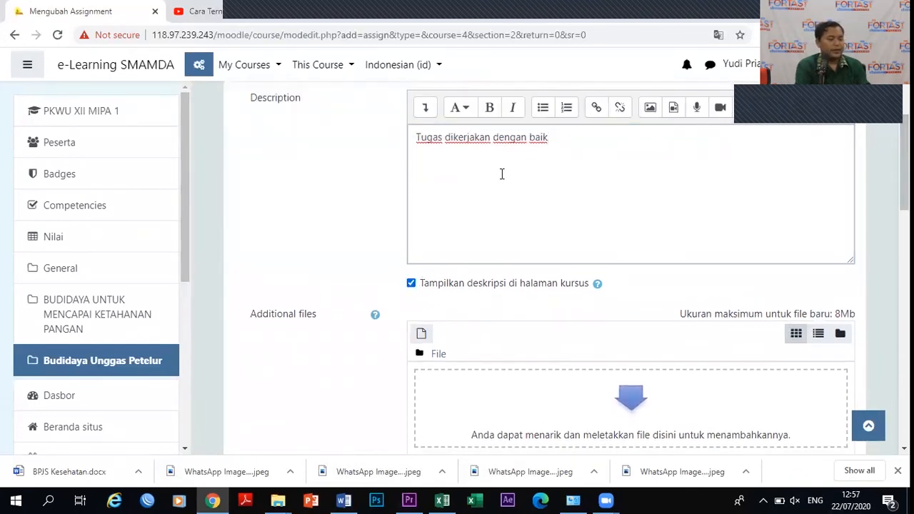
Shorten the name to 'Materi Unggas Petelur' and finish the description about summarising the budidaya unggas petelur material.
{"action": "left_click", "coordinate": [419, 138]}
{"action": "scroll", "coordinate": [890, 202], "scroll_direction": "up", "scroll_amount": 2}
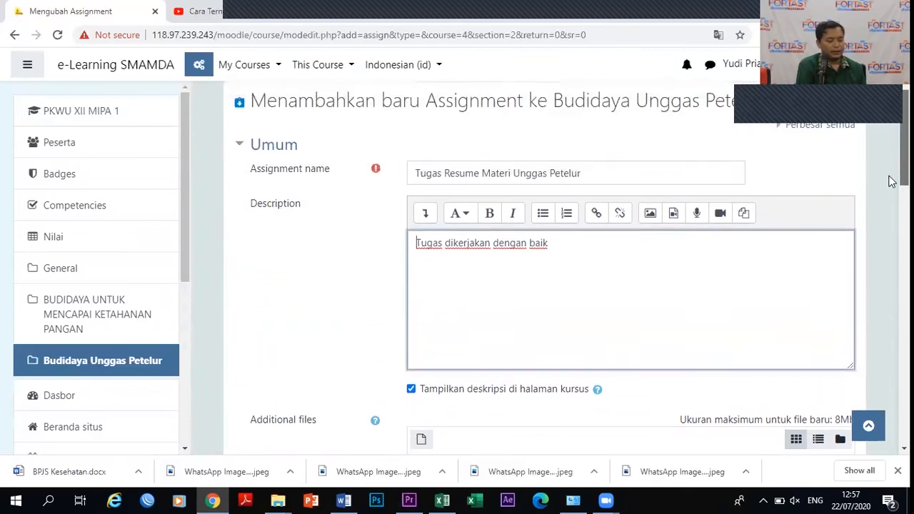
{"action": "left_click", "coordinate": [480, 176]}
{"action": "left_click_drag", "start_coordinate": [480, 176], "coordinate": [402, 183]}
{"action": "key", "text": "BackSpace"}
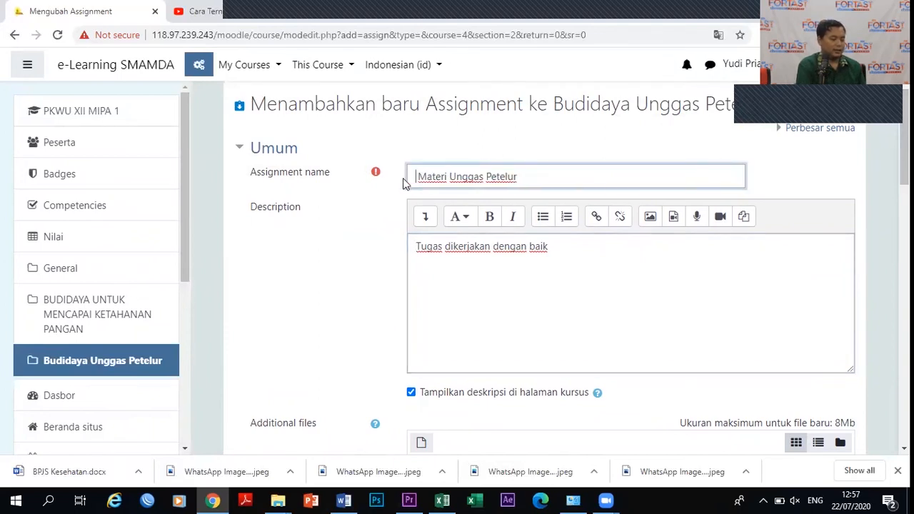
{"action": "left_click", "coordinate": [550, 250]}
{"action": "type", "text": "y"}
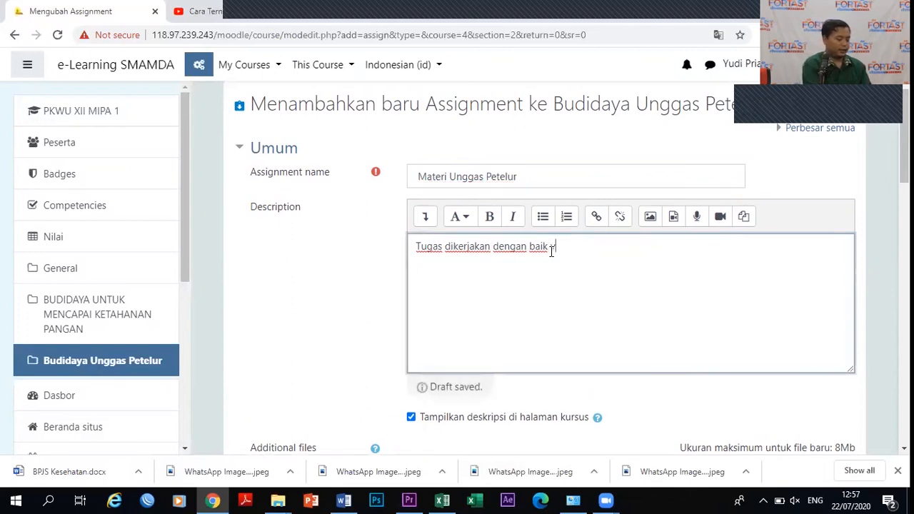
{"action": "type", "text": "aitu  Resume Materi"}
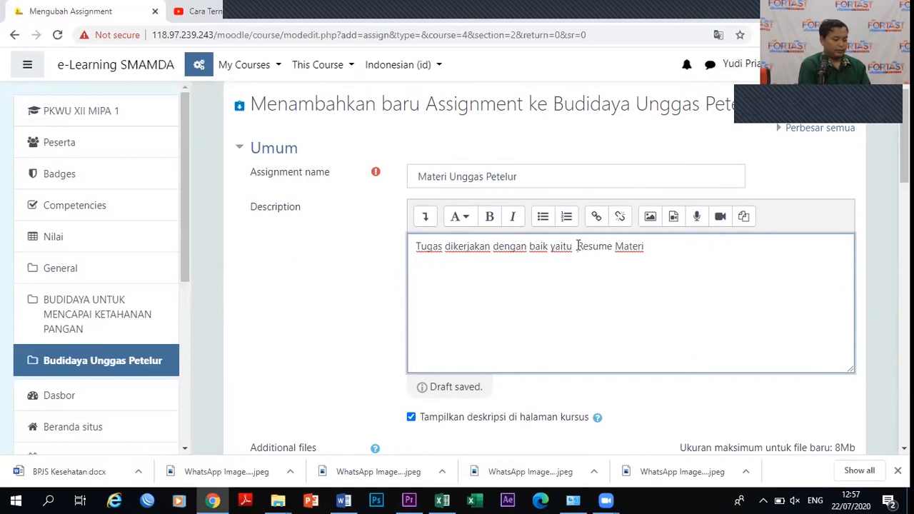
{"action": "left_click", "coordinate": [583, 246]}
{"action": "key", "text": "BackSpace"}
{"action": "type", "text": "me Materi"}
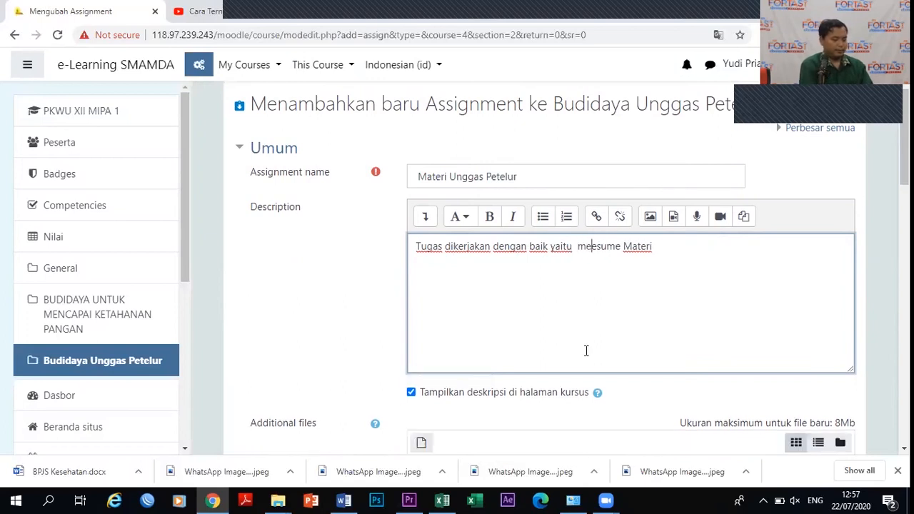
{"action": "type", "text": " ya"}
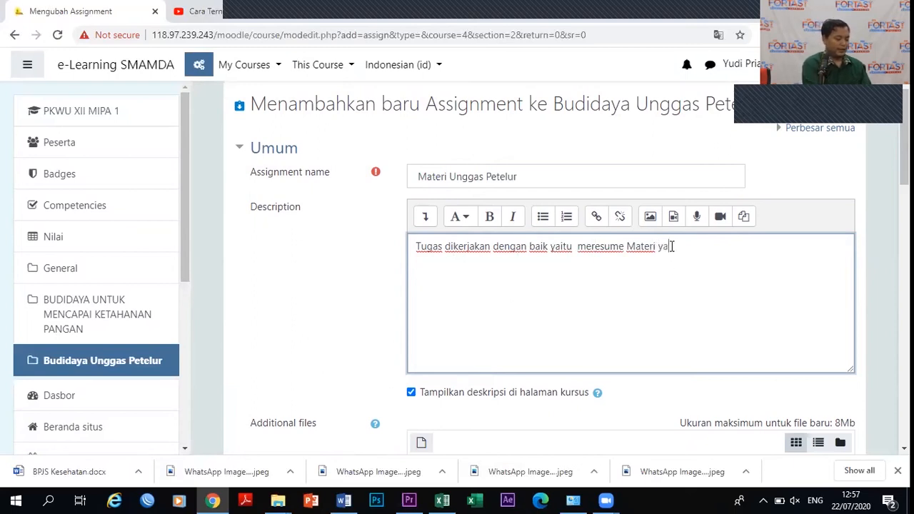
{"action": "type", "text": "ng sudah disampai"}
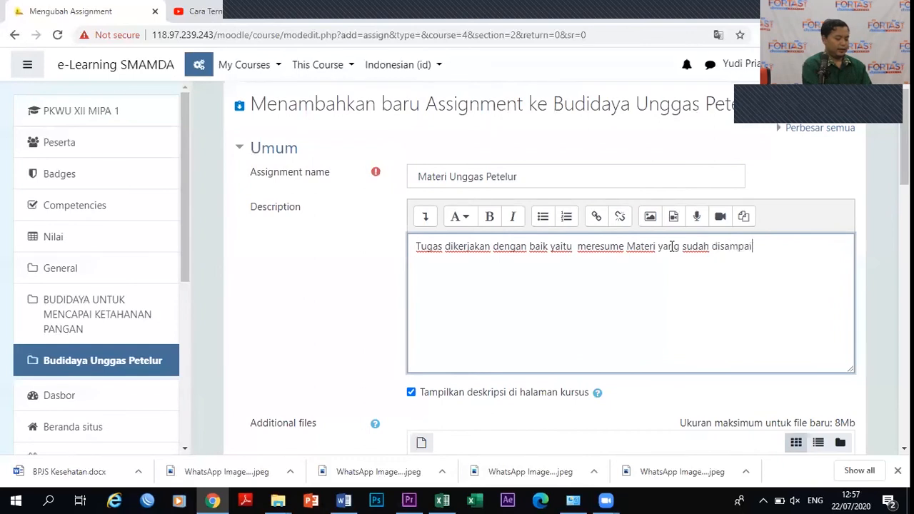
{"action": "type", "text": "kan tentang "}
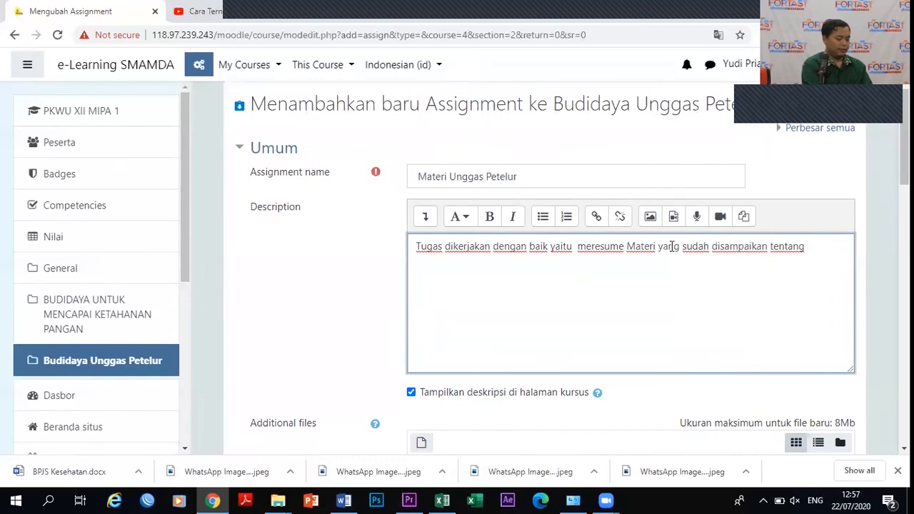
{"action": "type", "text": "budidaya unggas pe"}
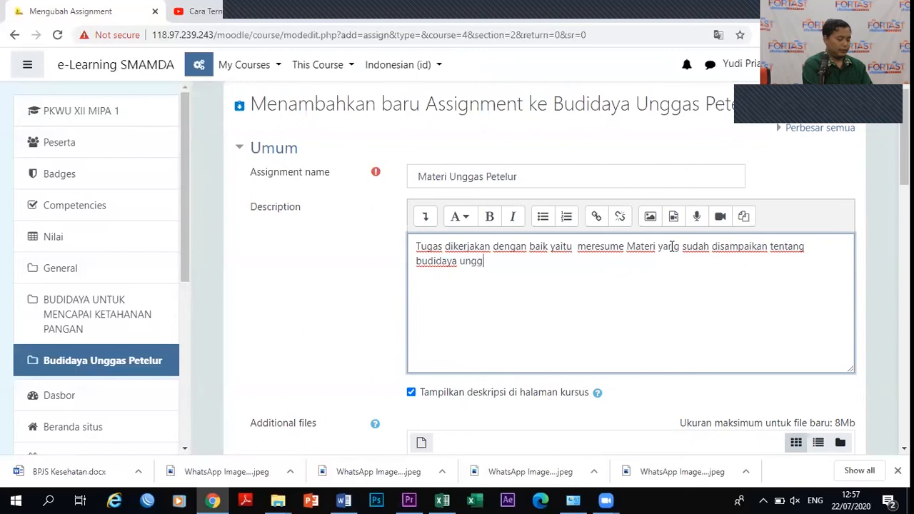
{"action": "type", "text": "e;"}
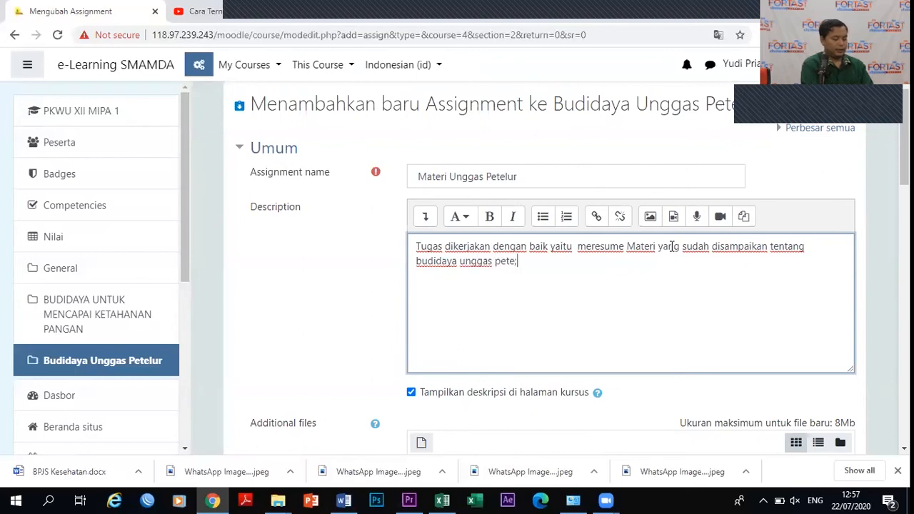
{"action": "type", "text": "ue"}
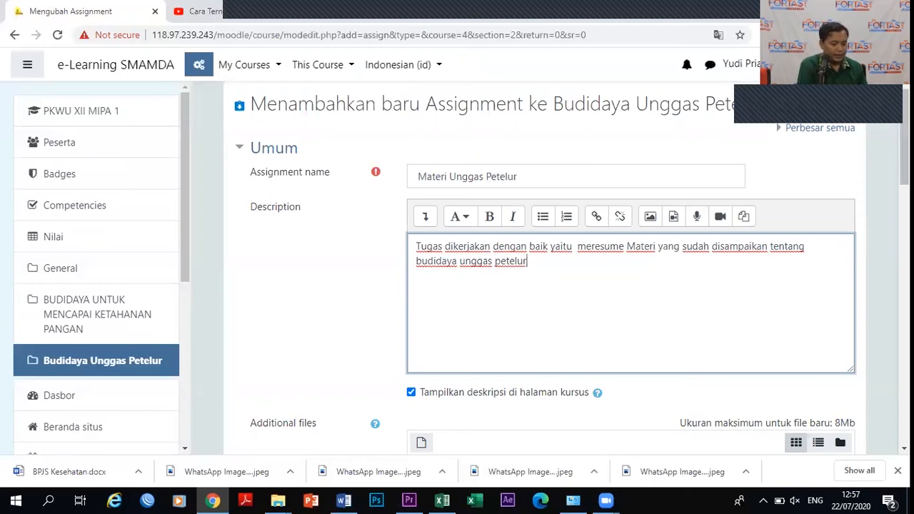
{"action": "scroll", "coordinate": [890, 212], "scroll_direction": "down", "scroll_amount": 4}
Allow submissions from 24 Juli 2020 at 10:05.
{"action": "scroll", "coordinate": [890, 208], "scroll_direction": "up", "scroll_amount": 1}
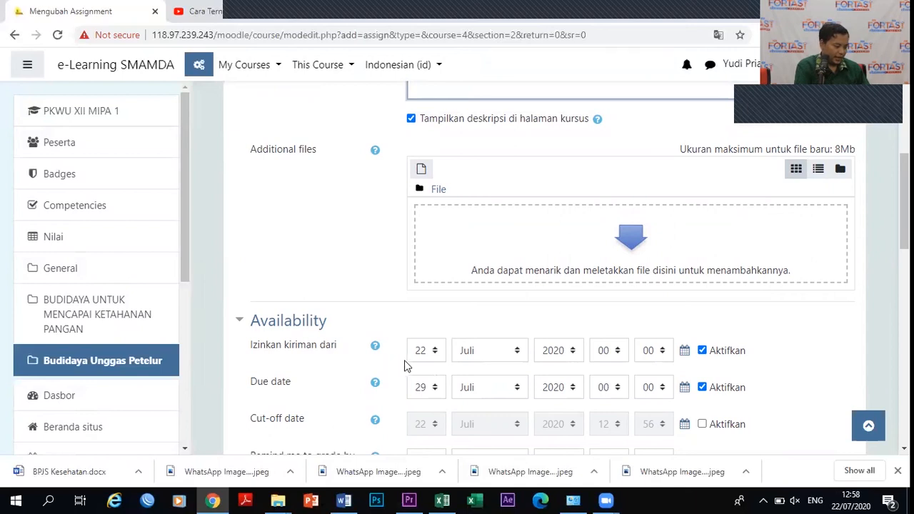
{"action": "scroll", "coordinate": [890, 219], "scroll_direction": "down", "scroll_amount": 2}
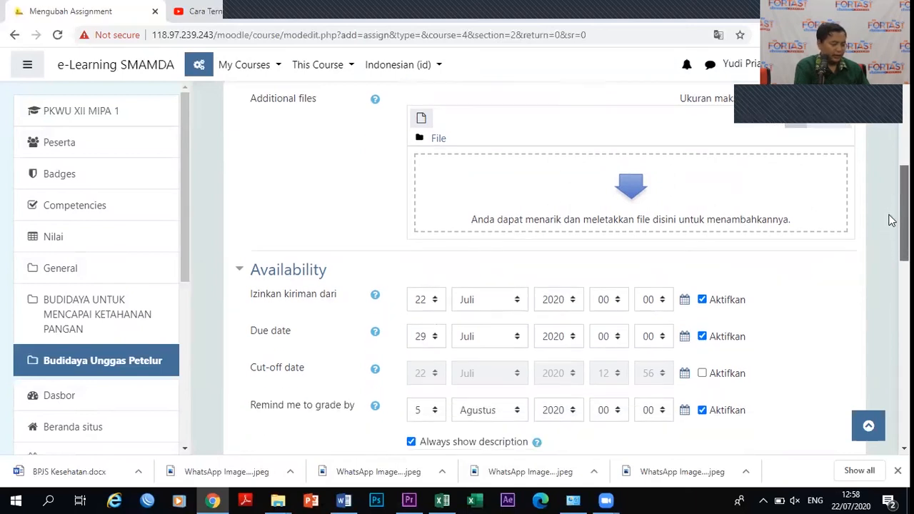
{"action": "left_click_drag", "start_coordinate": [890, 237], "coordinate": [885, 234]}
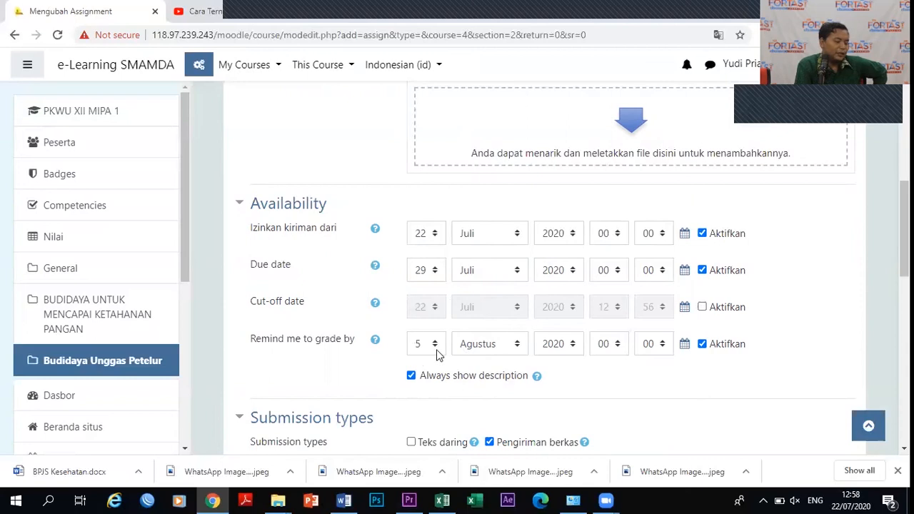
{"action": "left_click", "coordinate": [435, 236]}
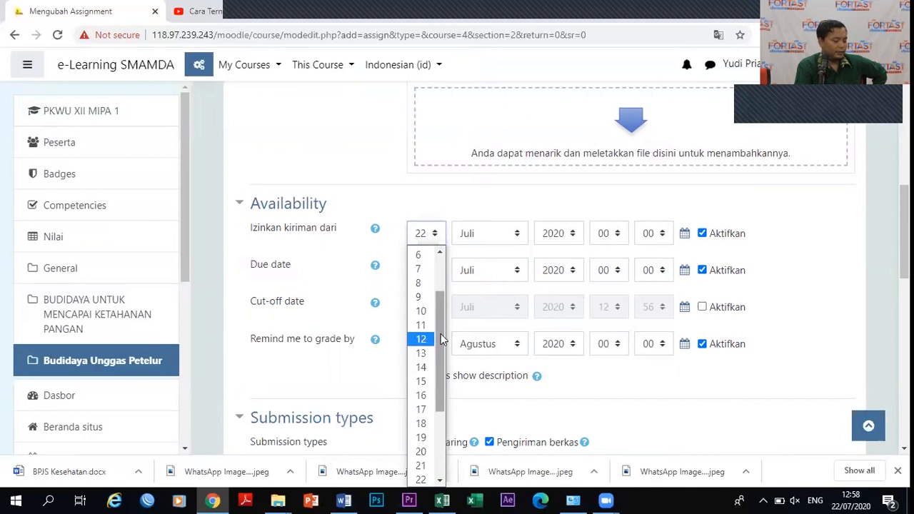
{"action": "left_click_drag", "start_coordinate": [438, 375], "coordinate": [438, 411]}
{"action": "left_click", "coordinate": [425, 436]}
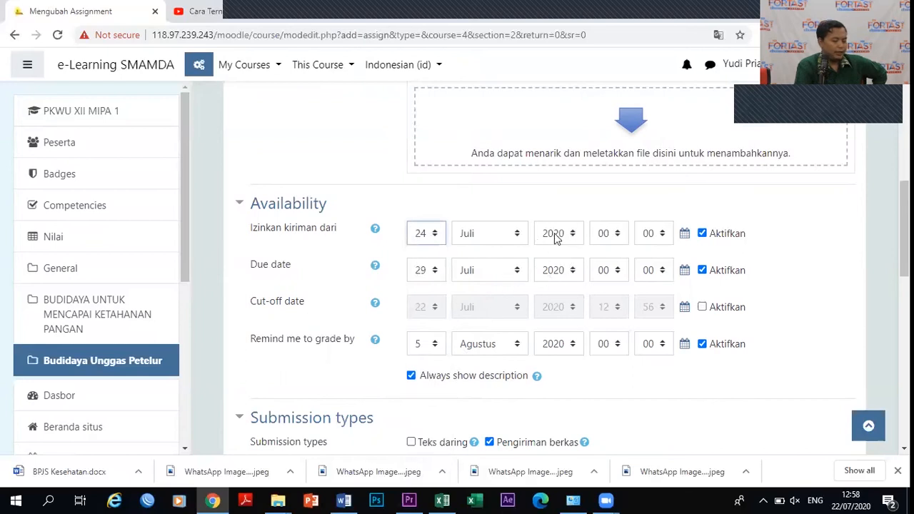
{"action": "left_click", "coordinate": [619, 238]}
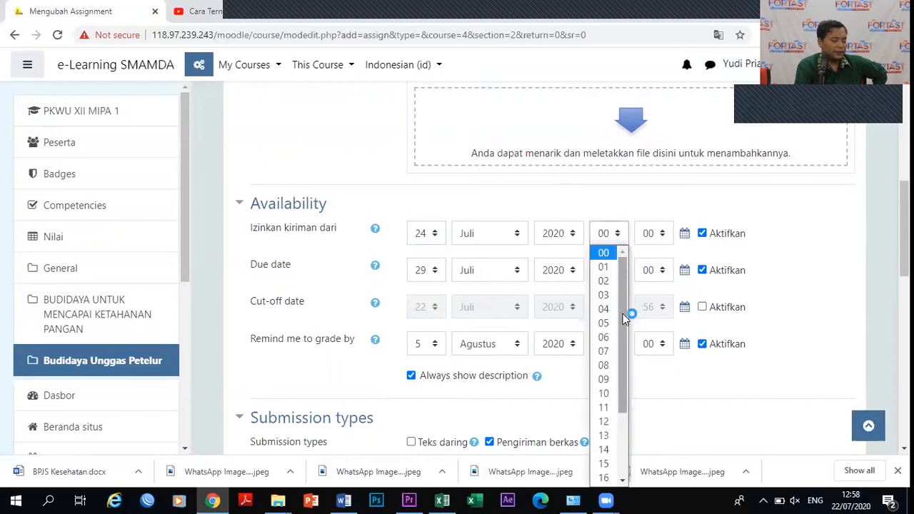
{"action": "left_click", "coordinate": [603, 395]}
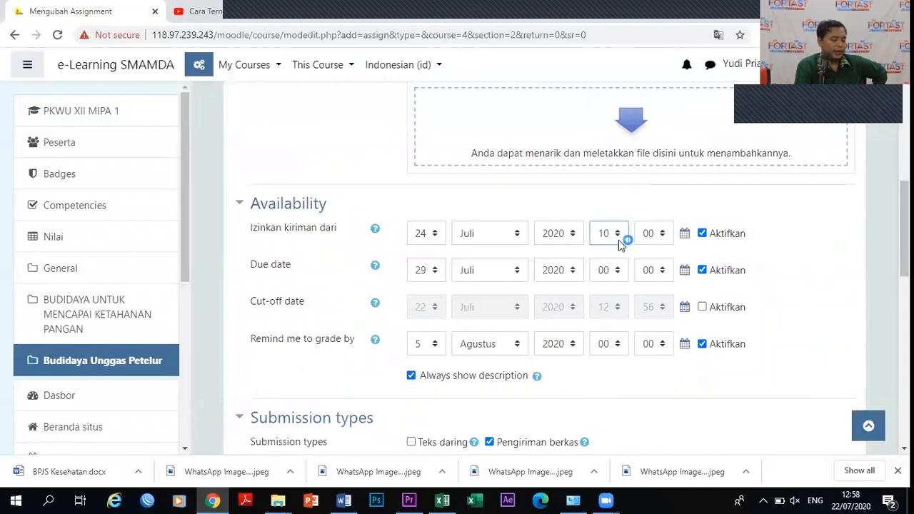
{"action": "left_click", "coordinate": [662, 237]}
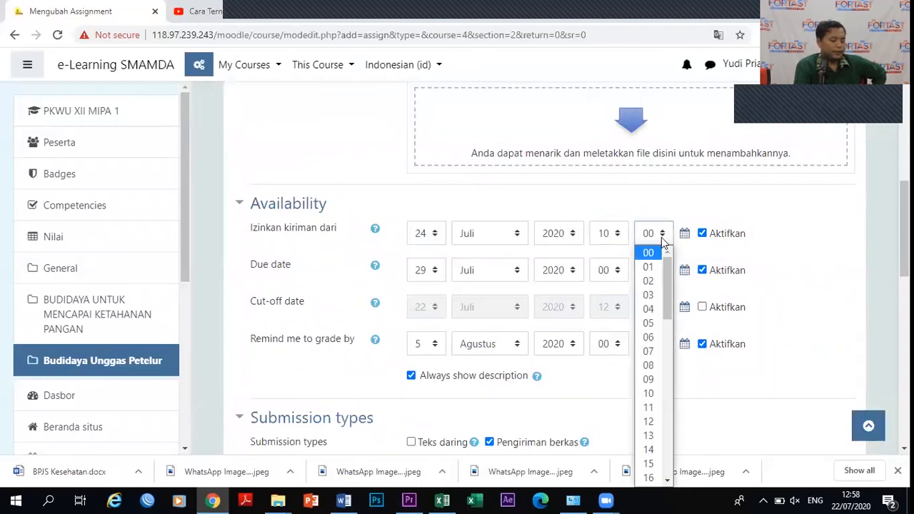
{"action": "left_click", "coordinate": [652, 323]}
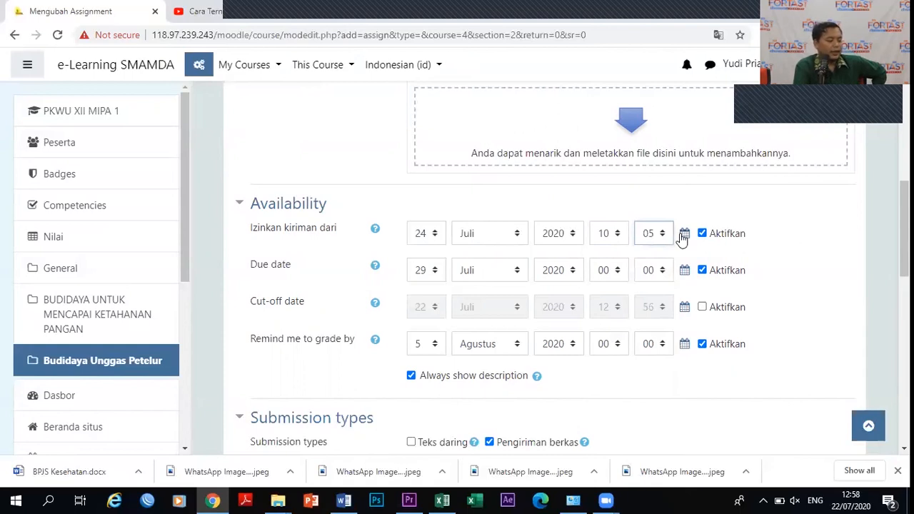
Set the assignment due date to 24 Juli 2020 at 12:00.
{"action": "left_click", "coordinate": [435, 271]}
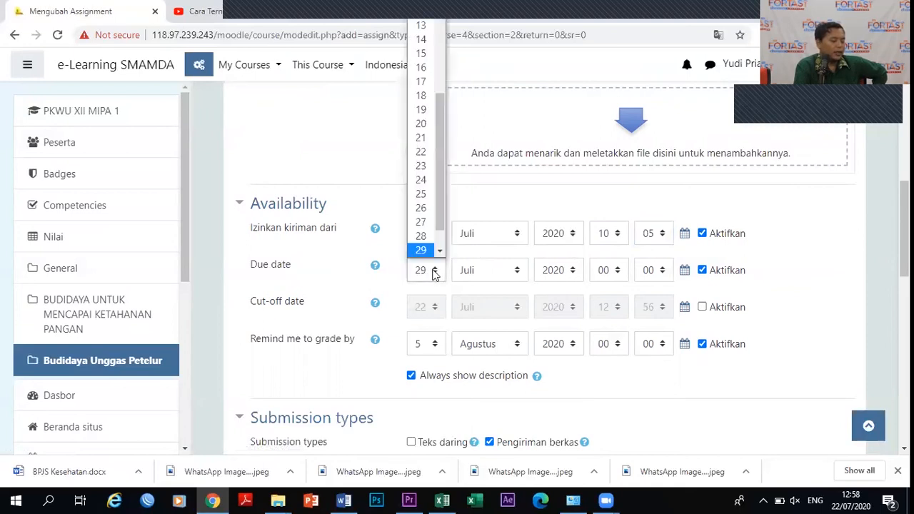
{"action": "left_click", "coordinate": [421, 180]}
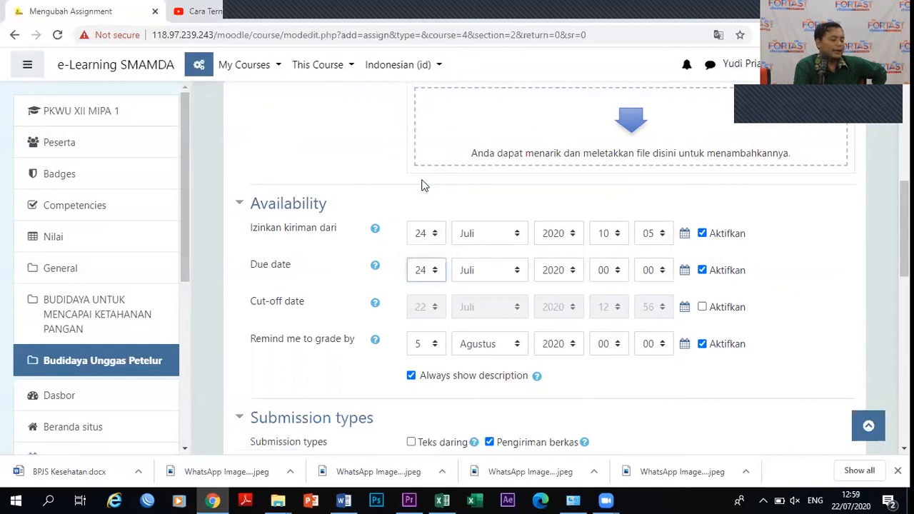
{"action": "left_click", "coordinate": [619, 272]}
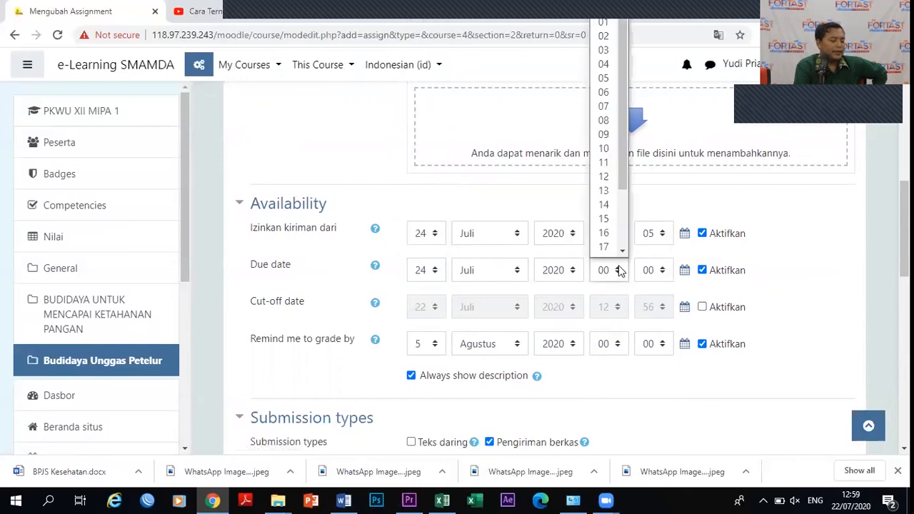
{"action": "left_click", "coordinate": [604, 177]}
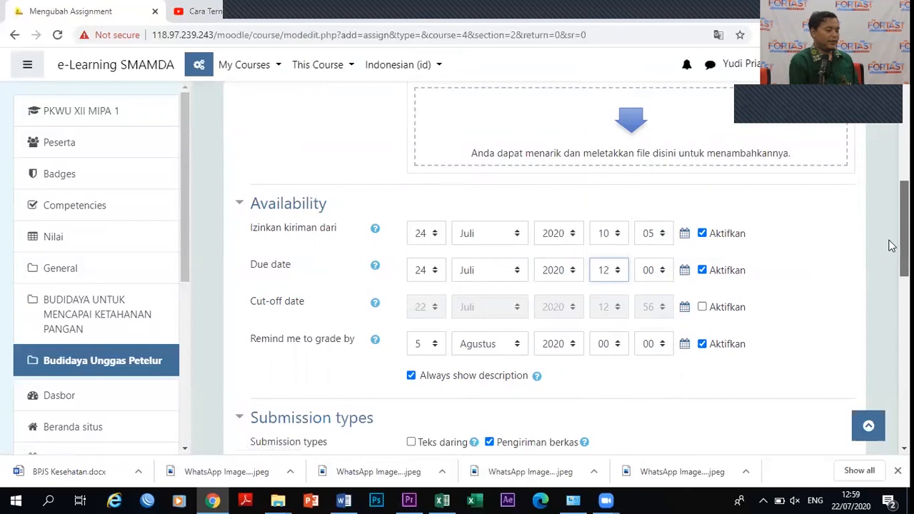
Save the Materi Unggas Petelur assignment and return to the course page.
{"action": "left_click_drag", "start_coordinate": [890, 245], "coordinate": [890, 388]}
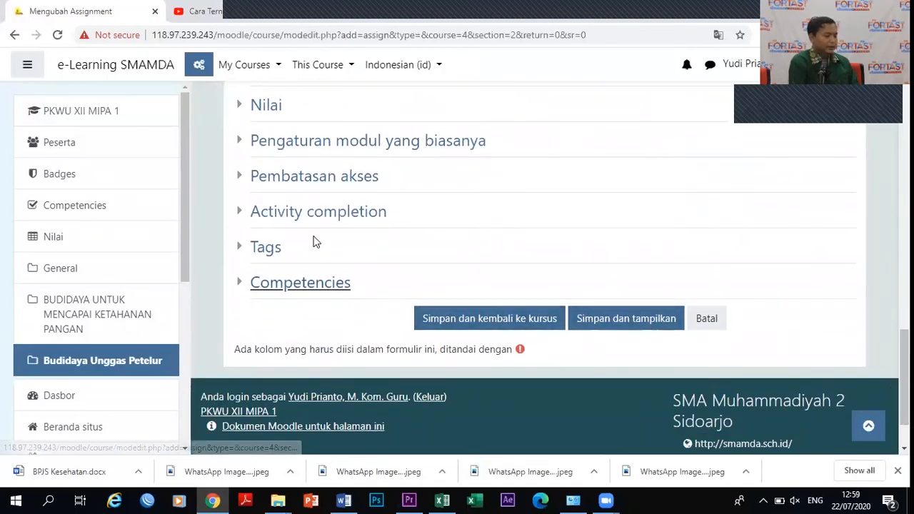
{"action": "mouse_move", "coordinate": [891, 379]}
{"action": "left_mouse_down"}
{"action": "mouse_move", "coordinate": [890, 343]}
{"action": "mouse_move", "coordinate": [890, 379]}
{"action": "left_mouse_up"}
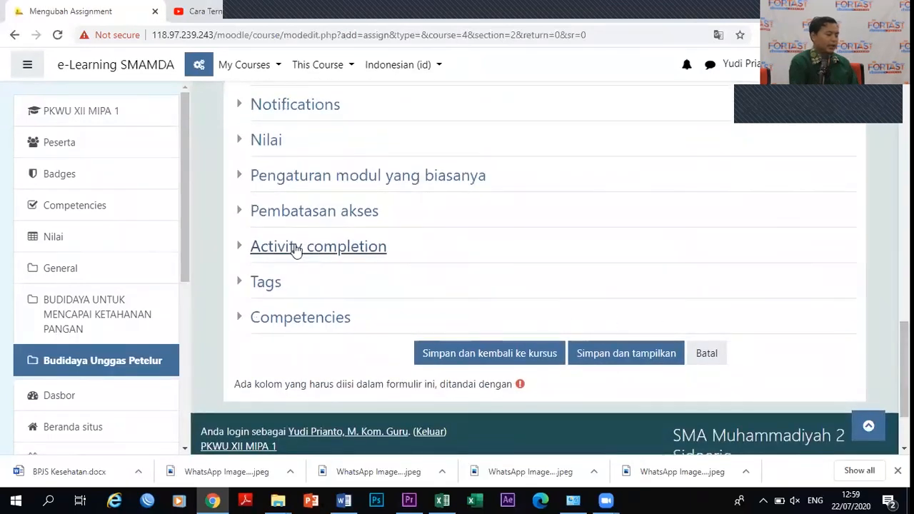
{"action": "left_click_drag", "start_coordinate": [892, 370], "coordinate": [890, 400]}
{"action": "left_click", "coordinate": [508, 297]}
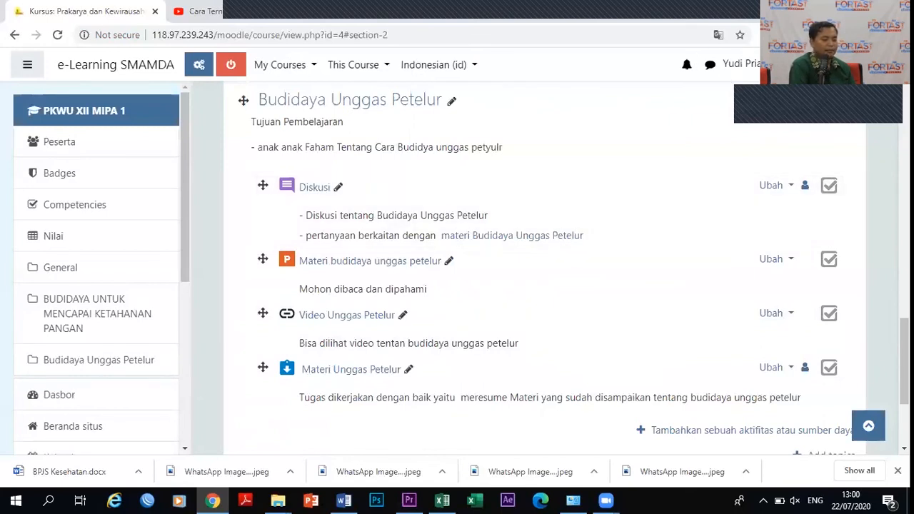
Visit the role-switching page from the account menu, then return to the course topic.
{"action": "left_click", "coordinate": [742, 64]}
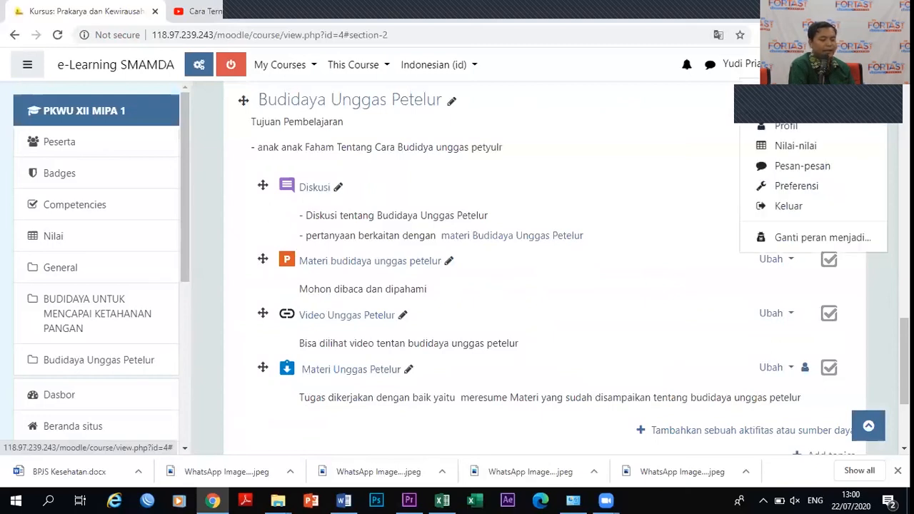
{"action": "left_click", "coordinate": [823, 243]}
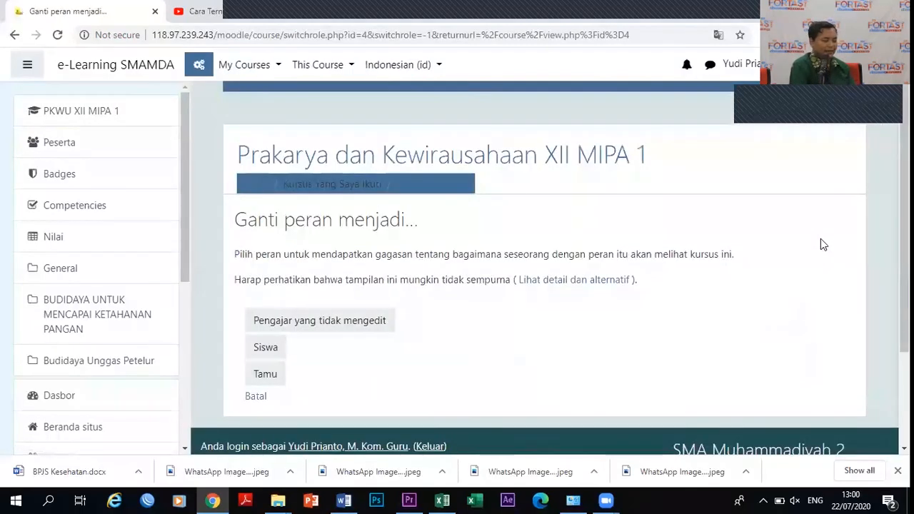
{"action": "left_click", "coordinate": [850, 64]}
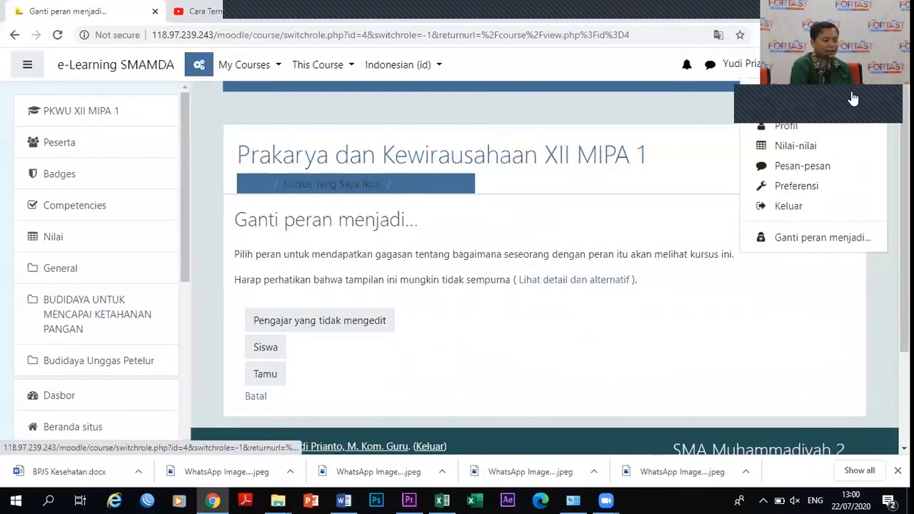
{"action": "key", "text": "Escape"}
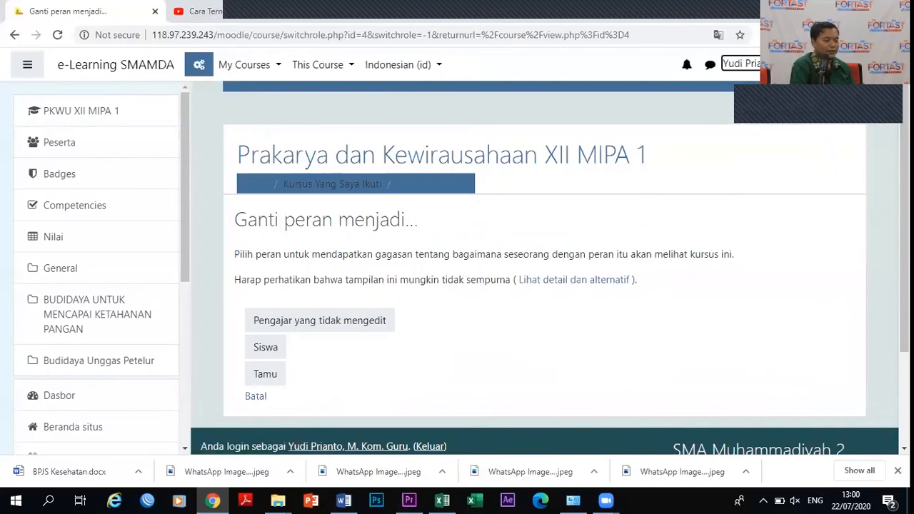
{"action": "left_click", "coordinate": [14, 35]}
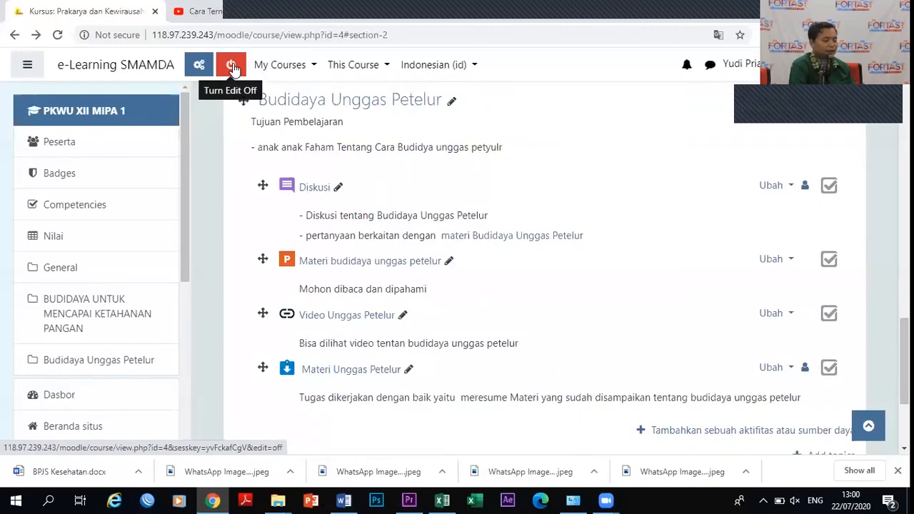
Toggle course editing, test moving the Diskusi activity, and leave editing turned off.
{"action": "left_click", "coordinate": [232, 67]}
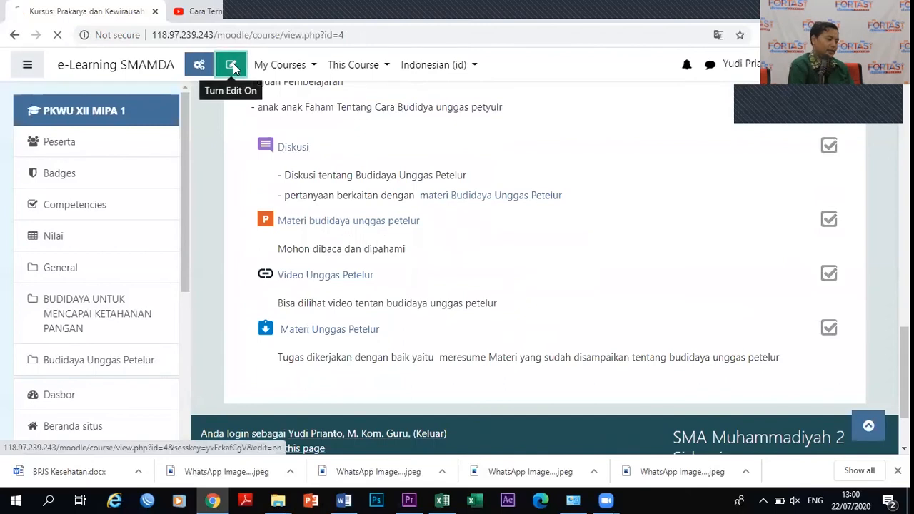
{"action": "left_click", "coordinate": [233, 66]}
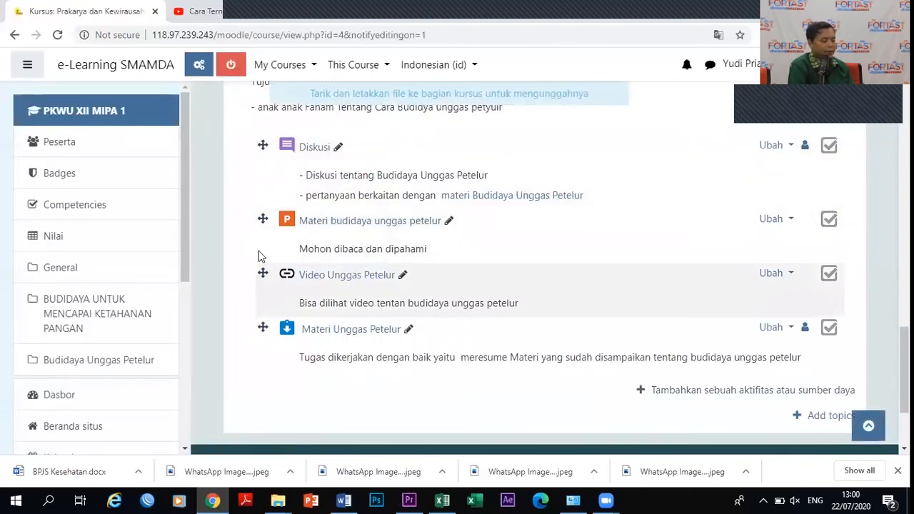
{"action": "mouse_move", "coordinate": [262, 146]}
{"action": "left_mouse_down"}
{"action": "mouse_move", "coordinate": [259, 296]}
{"action": "mouse_move", "coordinate": [254, 130]}
{"action": "left_mouse_up"}
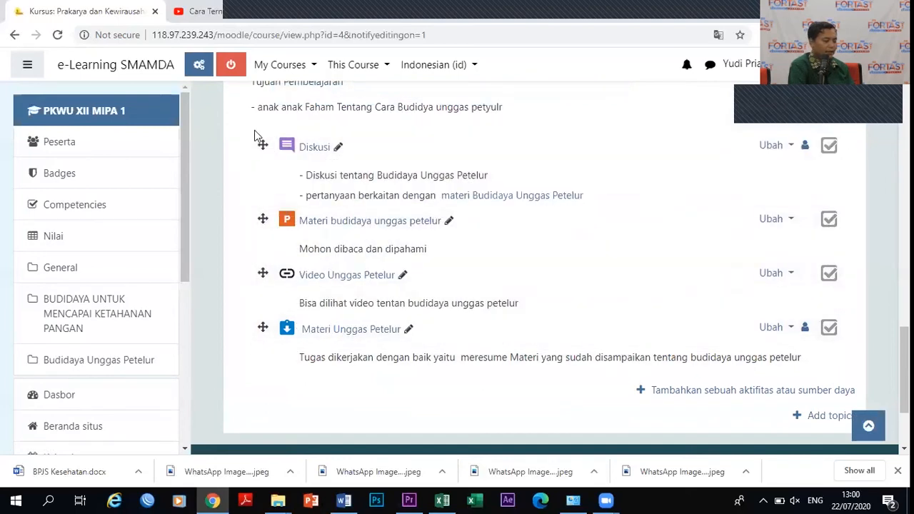
{"action": "left_click", "coordinate": [227, 69]}
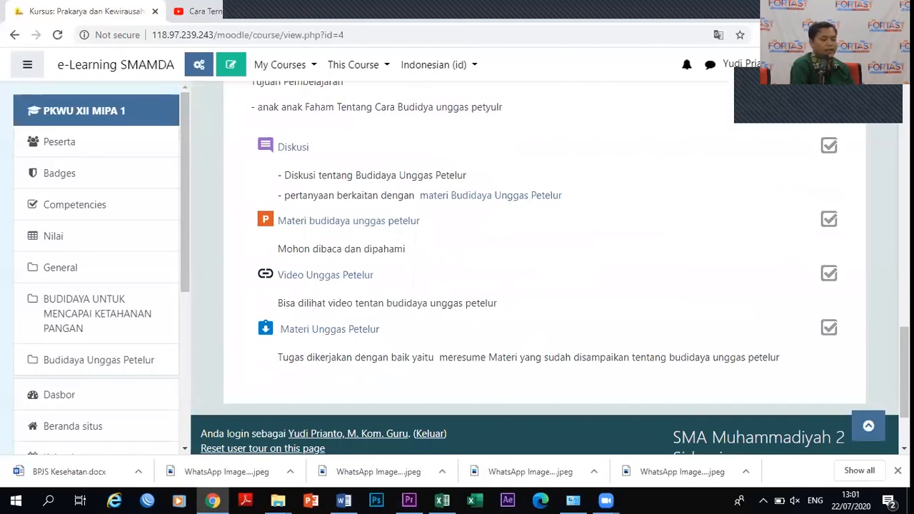
Choose 'Ganti peran menjadi...' from the account menu to reach the role-switch page.
{"action": "left_click", "coordinate": [746, 64]}
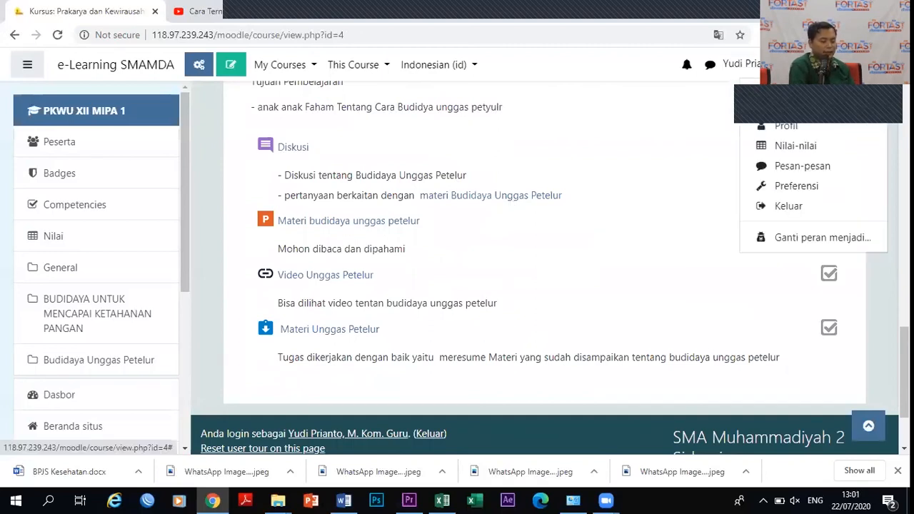
{"action": "key", "text": "Escape"}
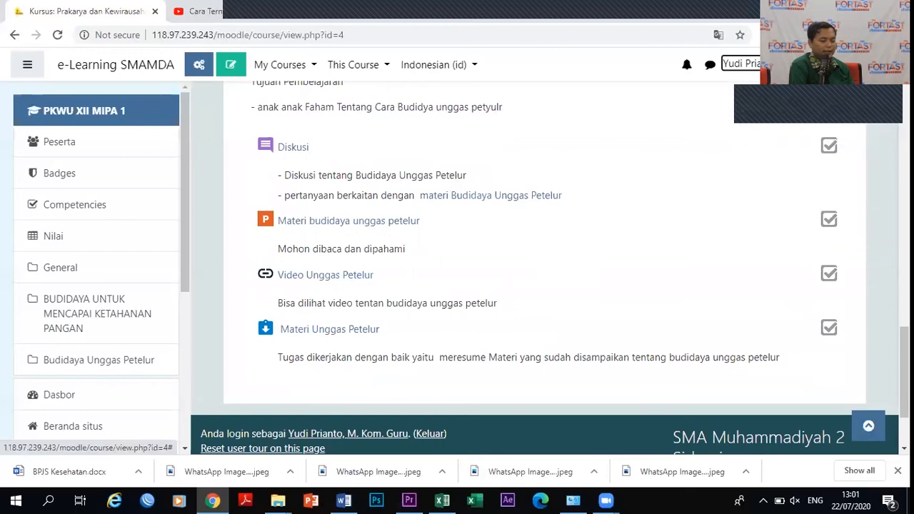
{"action": "key", "text": "Return"}
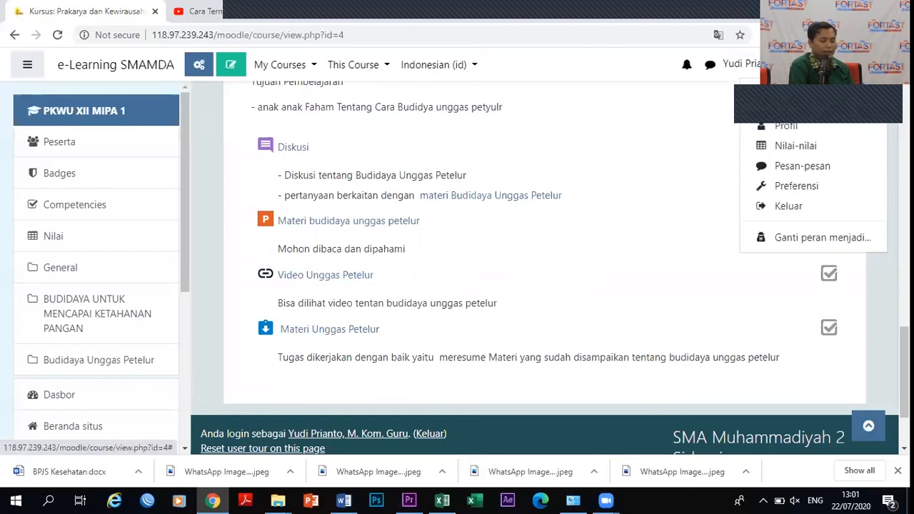
{"action": "left_click", "coordinate": [786, 240]}
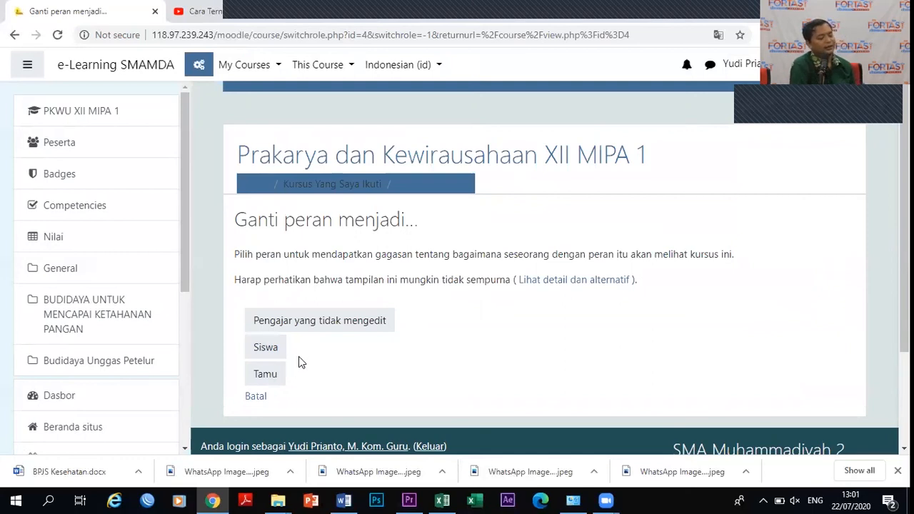
Switch role to Siswa and scroll down to the Budidaya Unggas Petelur section.
{"action": "left_click", "coordinate": [263, 355]}
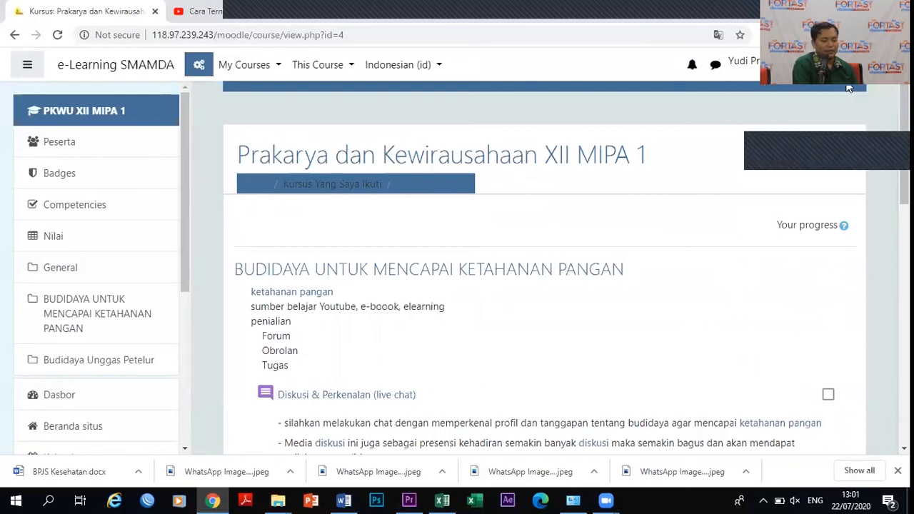
{"action": "scroll", "coordinate": [889, 106], "scroll_direction": "down", "scroll_amount": 3}
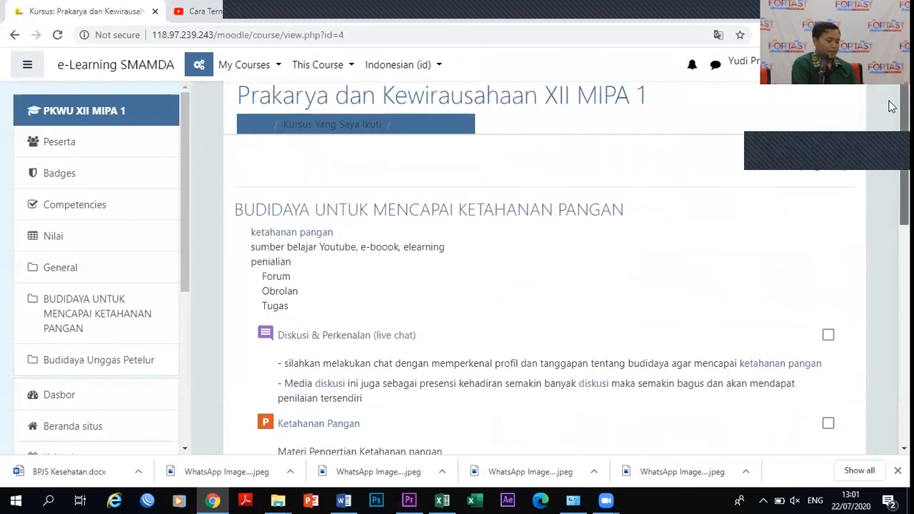
{"action": "scroll", "coordinate": [890, 144], "scroll_direction": "down", "scroll_amount": 5}
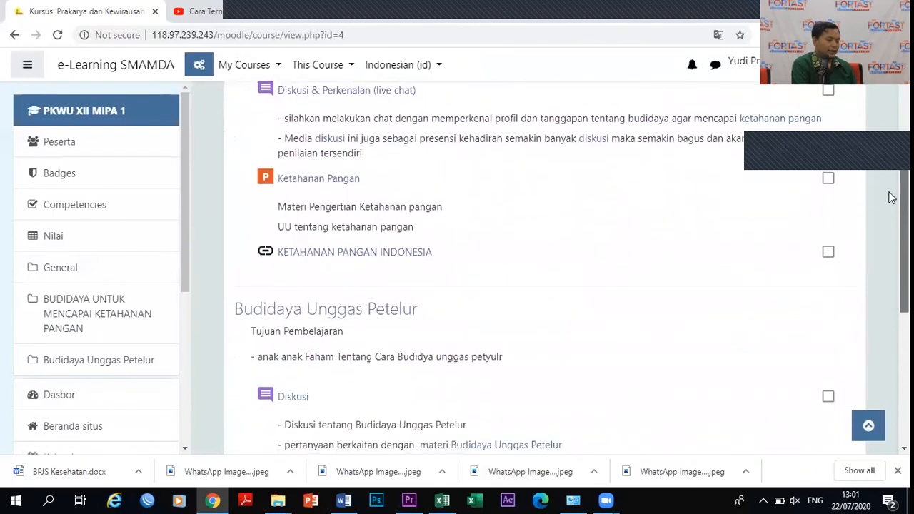
{"action": "scroll", "coordinate": [889, 266], "scroll_direction": "down", "scroll_amount": 1}
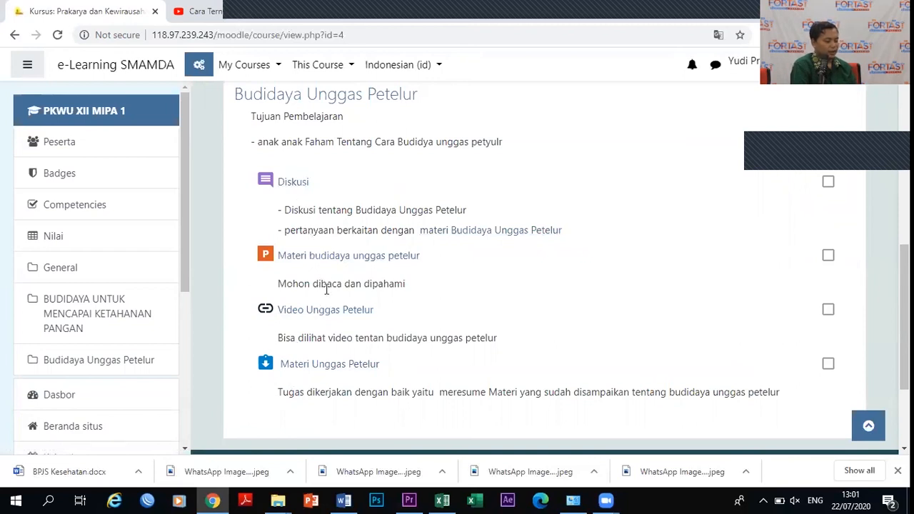
{"action": "left_click", "coordinate": [293, 183]}
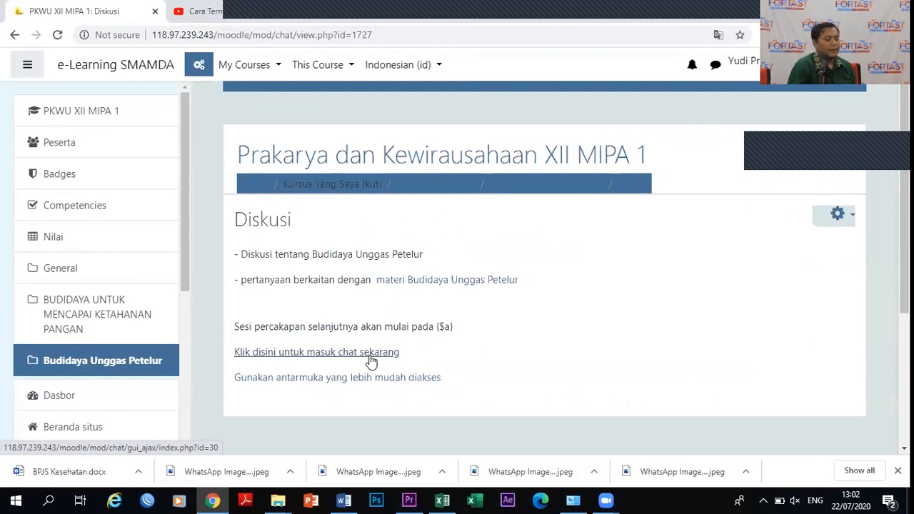
{"action": "left_click", "coordinate": [14, 34]}
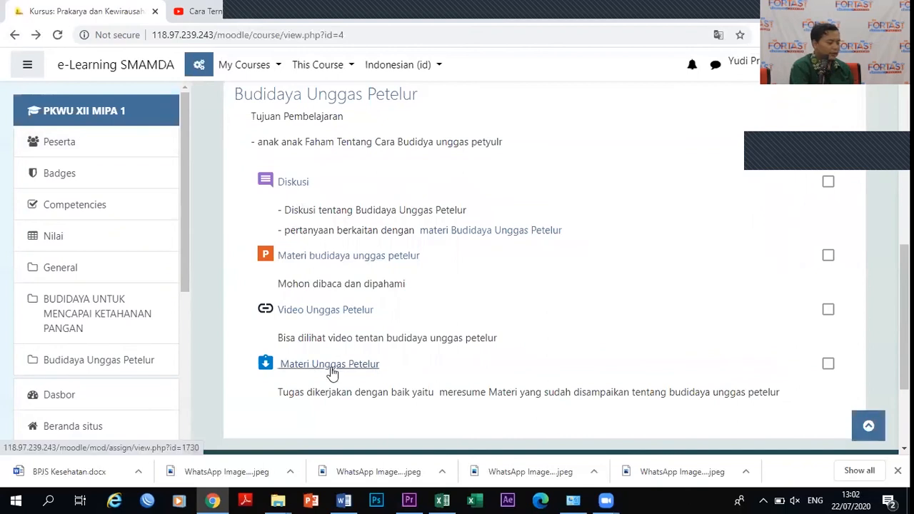
Review the Materi Unggas Petelur submission status and due date, then return to the topic page.
{"action": "left_click", "coordinate": [327, 367]}
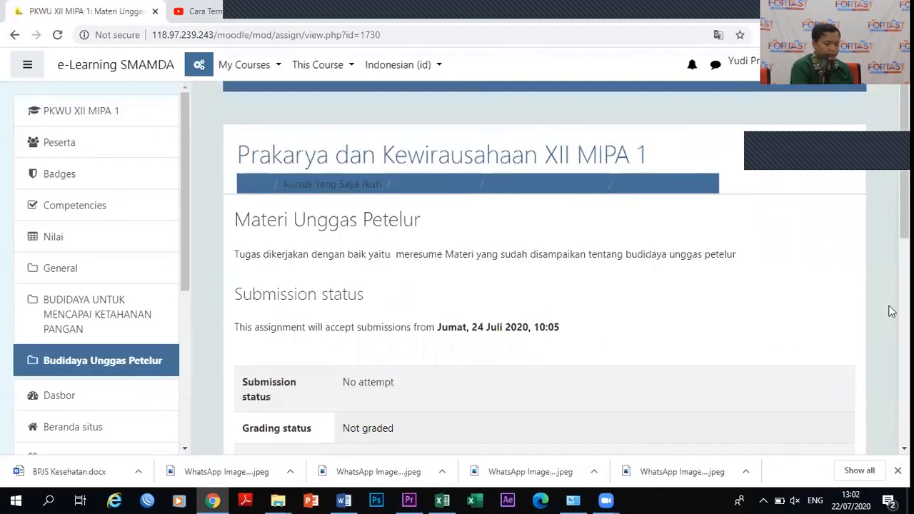
{"action": "scroll", "coordinate": [890, 215], "scroll_direction": "down", "scroll_amount": 4}
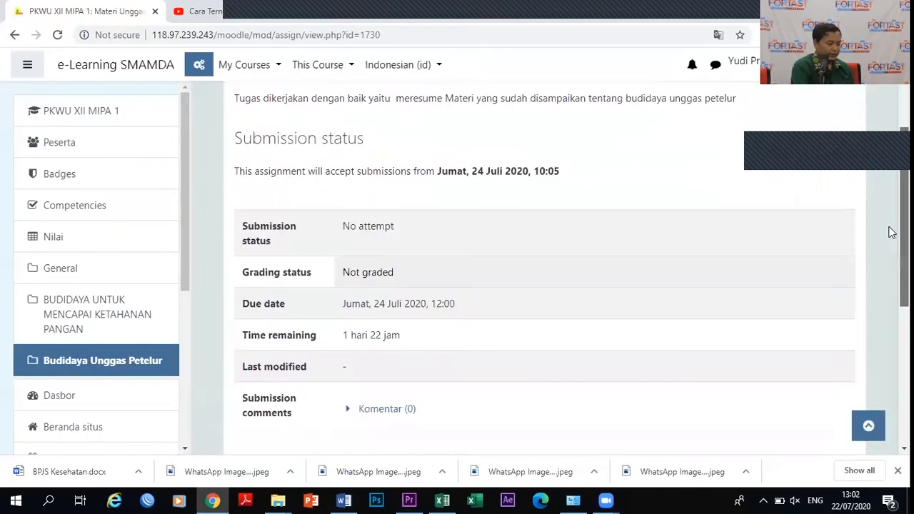
{"action": "scroll", "coordinate": [890, 307], "scroll_direction": "down", "scroll_amount": 2}
{"action": "scroll", "coordinate": [890, 371], "scroll_direction": "up", "scroll_amount": 3}
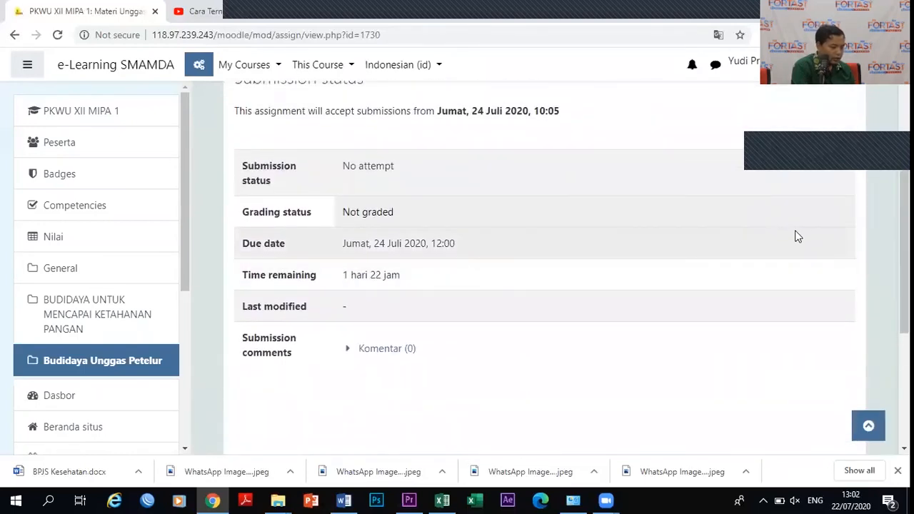
{"action": "scroll", "coordinate": [890, 235], "scroll_direction": "up", "scroll_amount": 2}
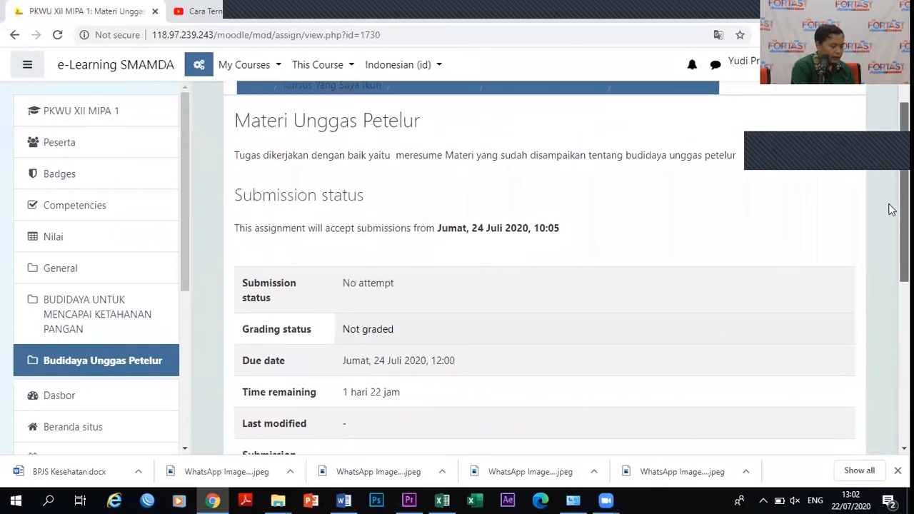
{"action": "scroll", "coordinate": [890, 193], "scroll_direction": "up", "scroll_amount": 1}
{"action": "scroll", "coordinate": [889, 272], "scroll_direction": "down", "scroll_amount": 3}
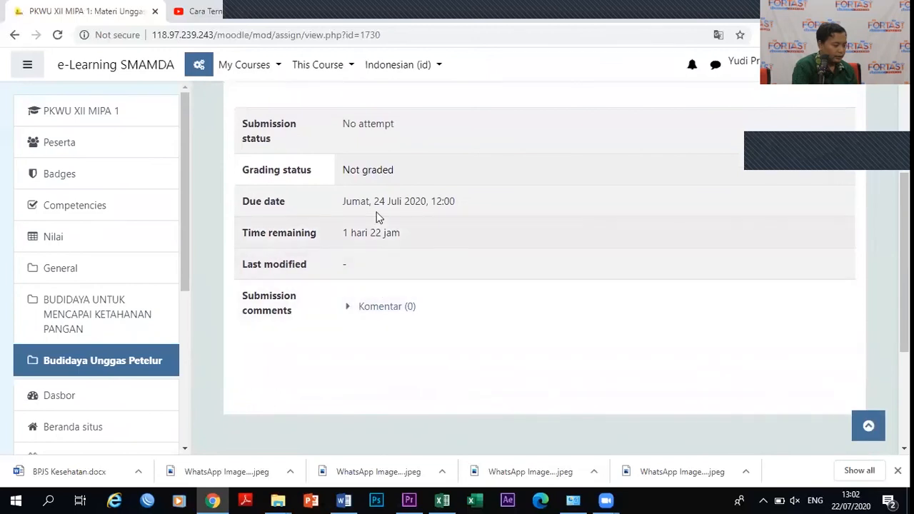
{"action": "scroll", "coordinate": [891, 187], "scroll_direction": "up", "scroll_amount": 3}
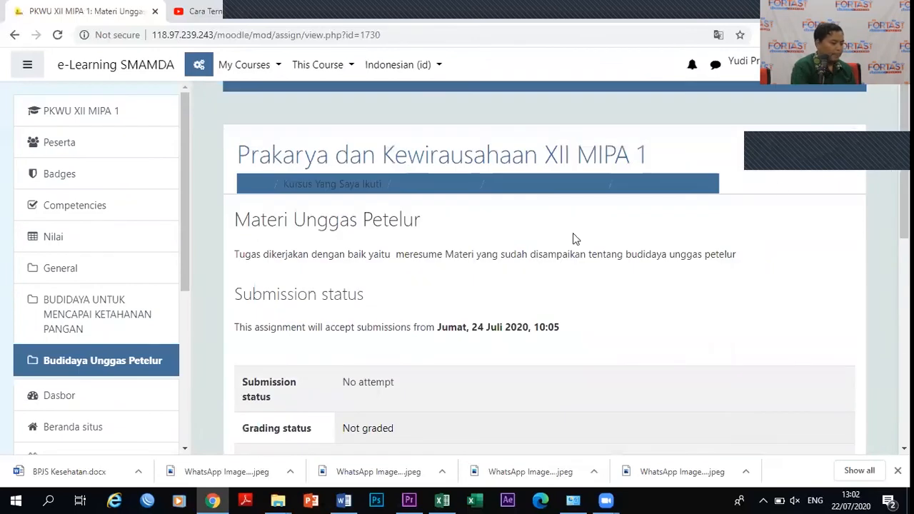
{"action": "left_click", "coordinate": [15, 34]}
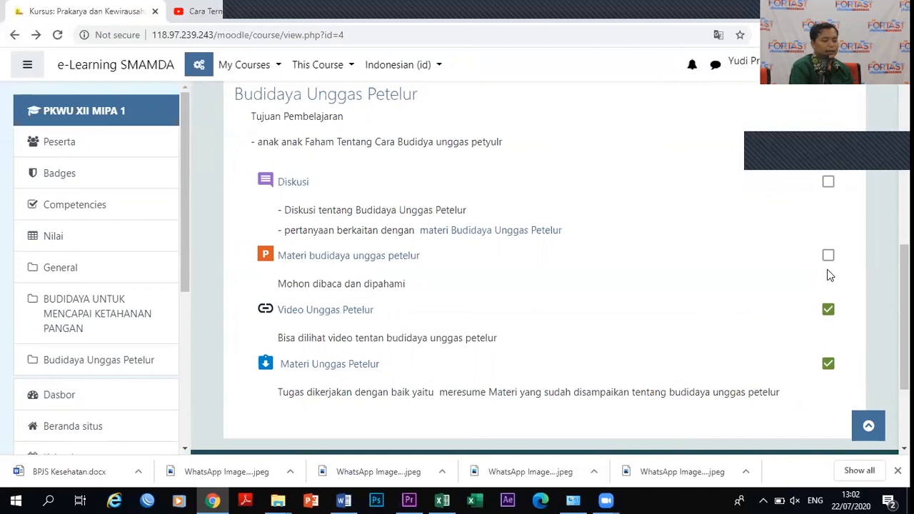
Mark Diskusi done, recheck the Materi Unggas Petelur submission table, and open the account menu.
{"action": "left_click", "coordinate": [828, 182]}
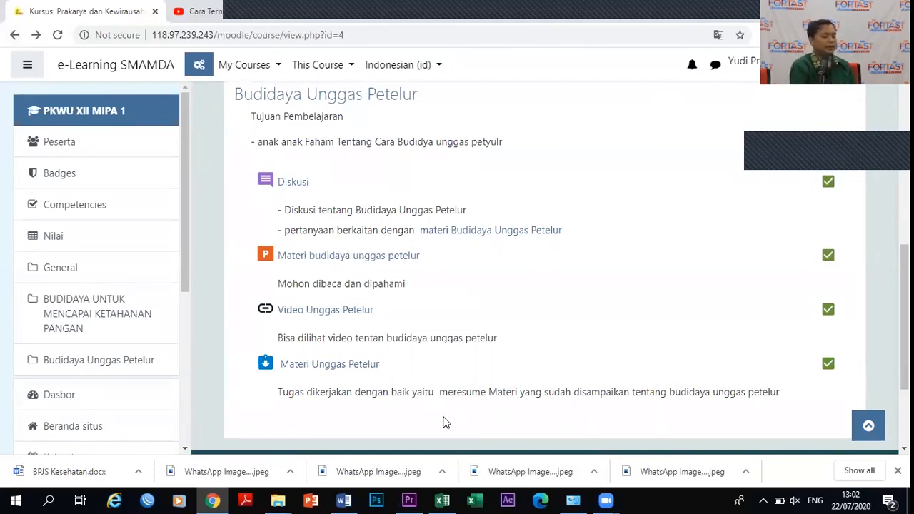
{"action": "left_click", "coordinate": [323, 368]}
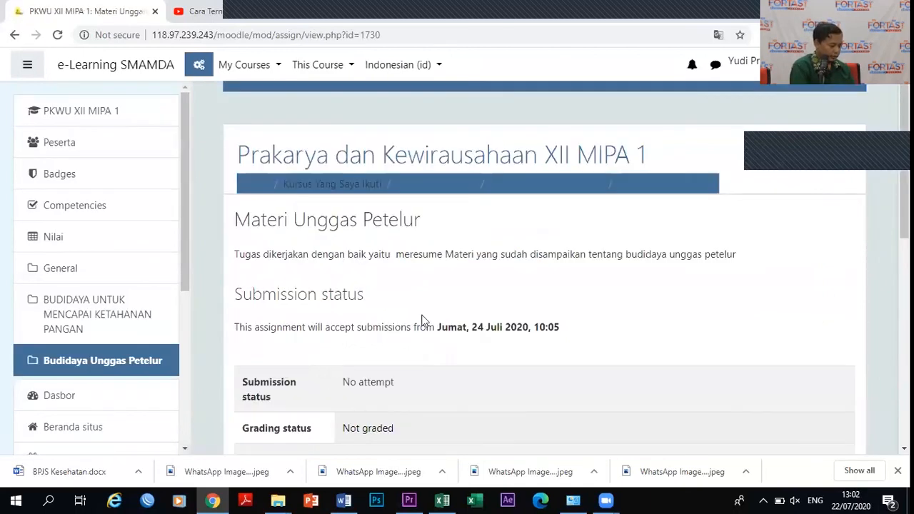
{"action": "double_click", "coordinate": [432, 346]}
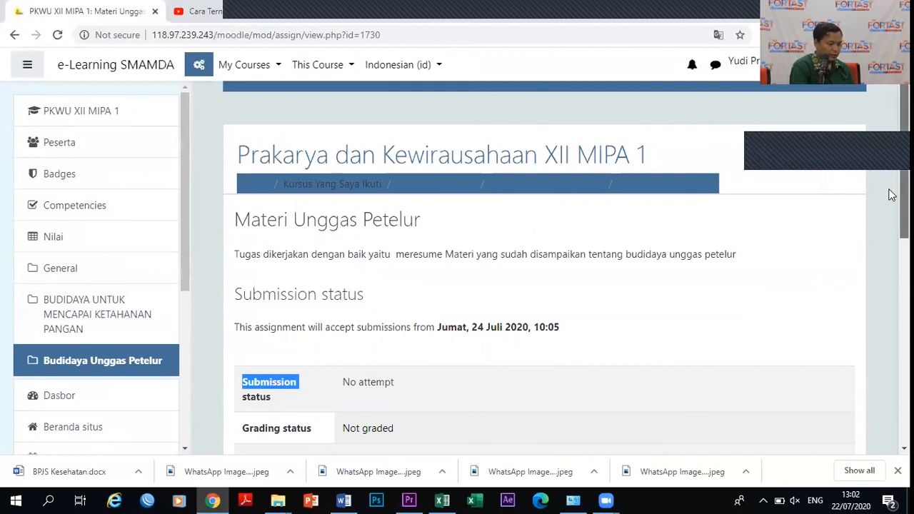
{"action": "scroll", "coordinate": [891, 229], "scroll_direction": "down", "scroll_amount": 2}
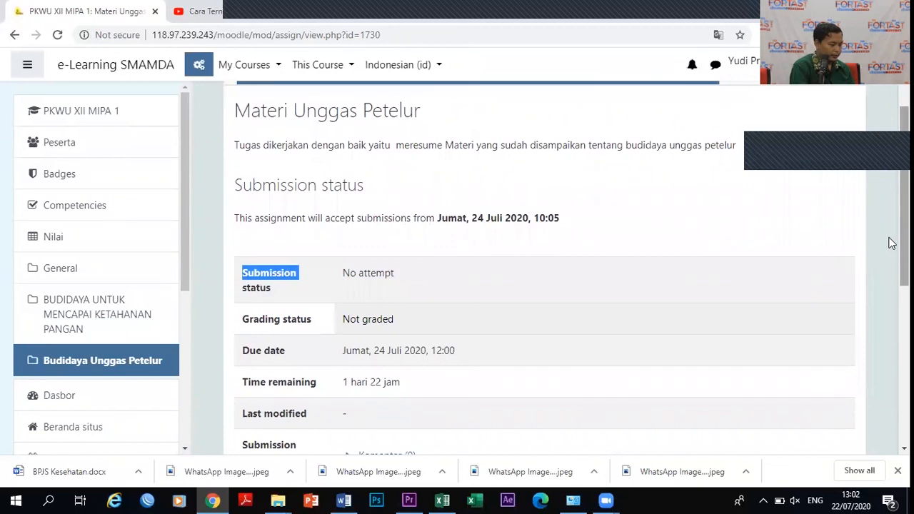
{"action": "scroll", "coordinate": [890, 302], "scroll_direction": "down", "scroll_amount": 3}
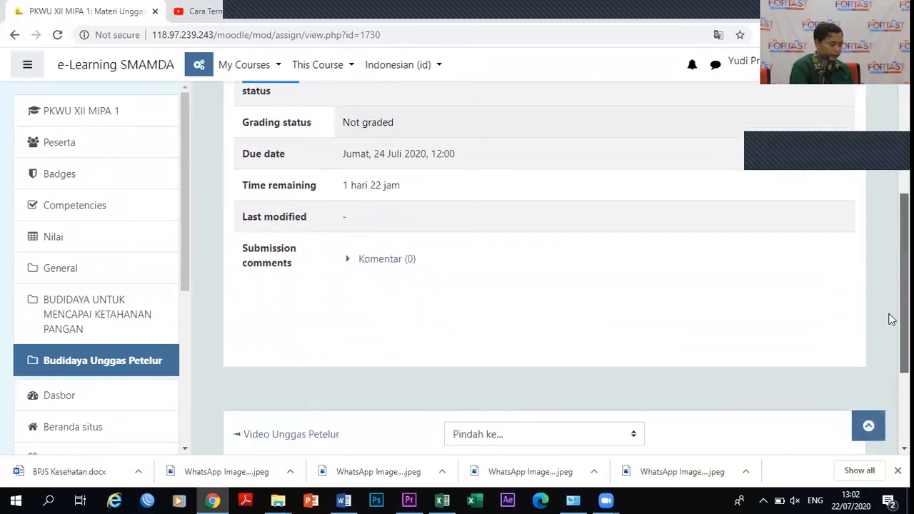
{"action": "scroll", "coordinate": [891, 386], "scroll_direction": "down", "scroll_amount": 2}
{"action": "scroll", "coordinate": [861, 171], "scroll_direction": "up", "scroll_amount": 6}
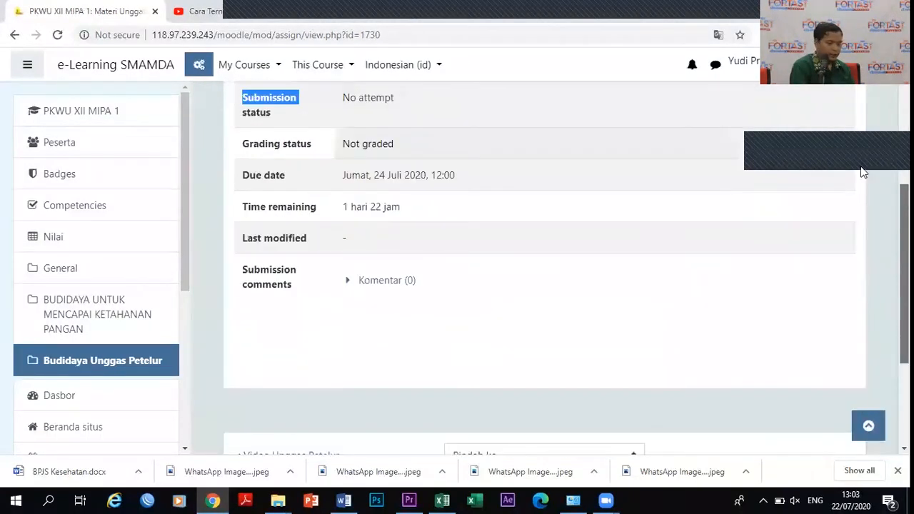
{"action": "left_click", "coordinate": [746, 63]}
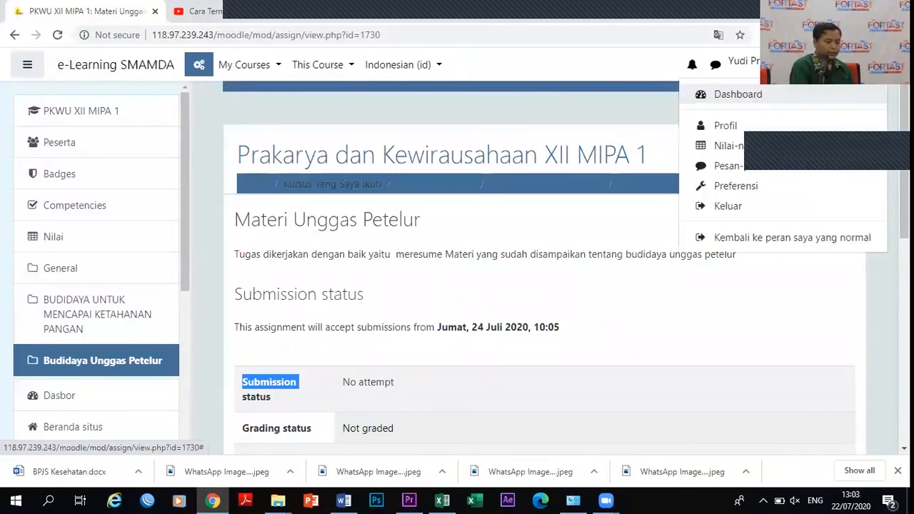
Return to the normal teacher role and go back to the course's Budidaya Unggas Petelur section.
{"action": "left_click", "coordinate": [816, 241]}
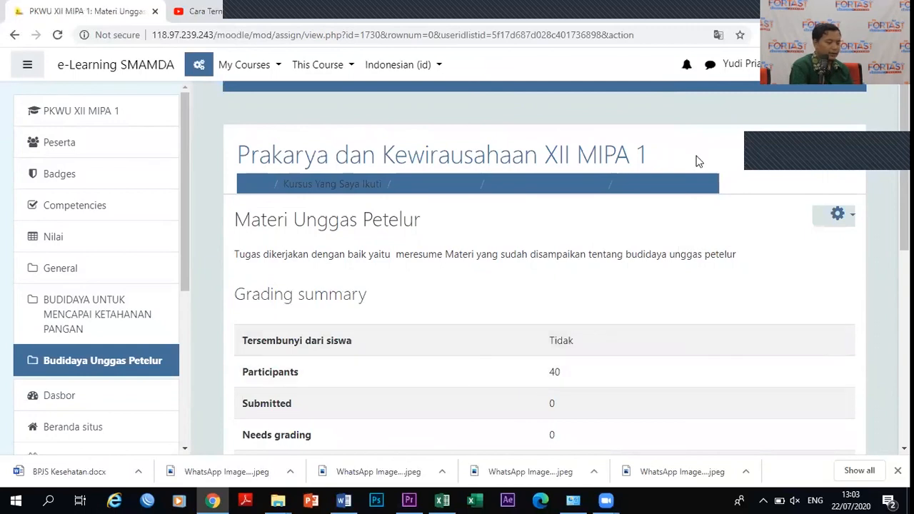
{"action": "left_click", "coordinate": [15, 34]}
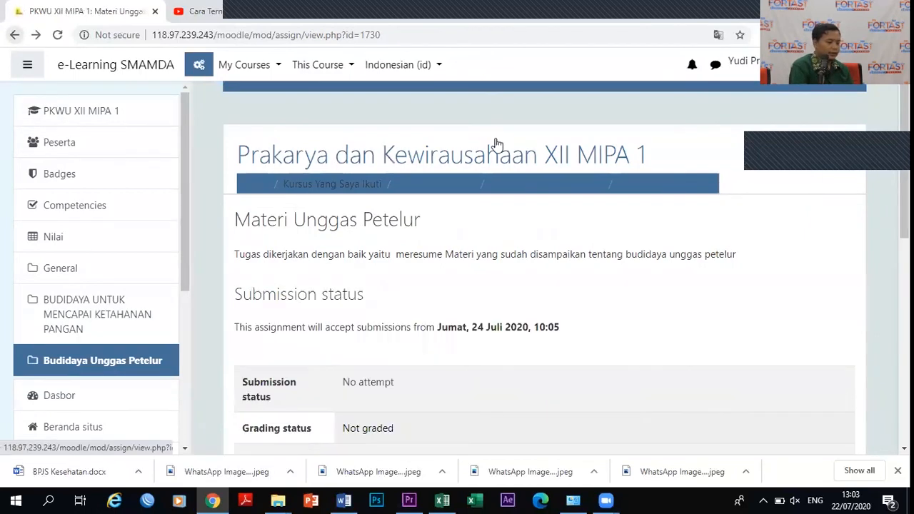
{"action": "left_click", "coordinate": [16, 34]}
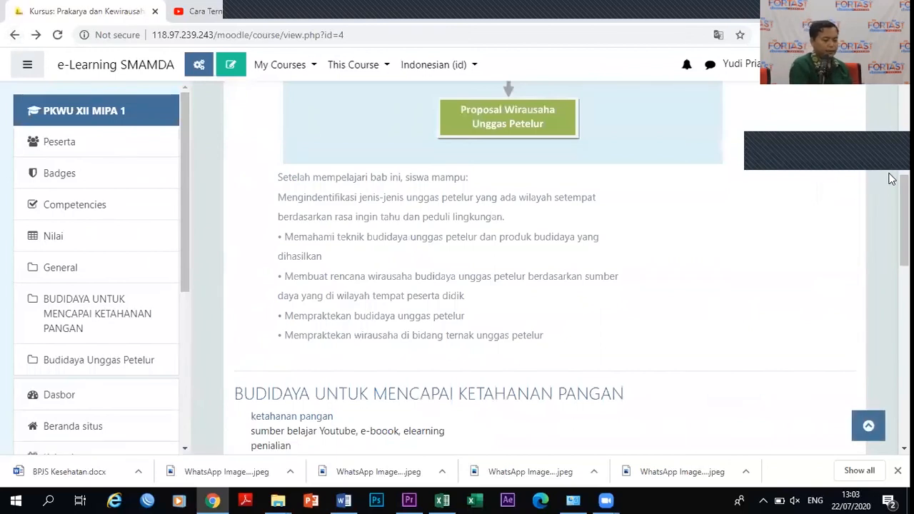
{"action": "scroll", "coordinate": [890, 257], "scroll_direction": "down", "scroll_amount": 10}
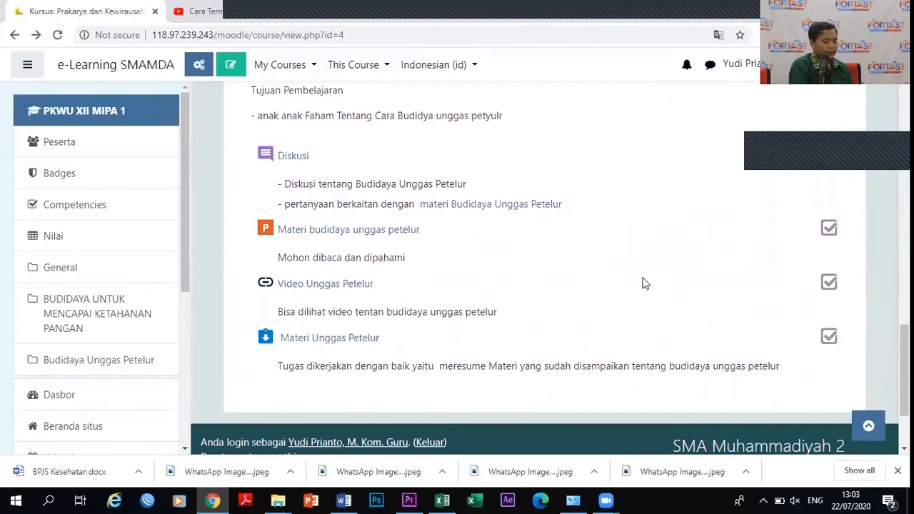
{"action": "mouse_move", "coordinate": [890, 337]}
{"action": "left_mouse_down"}
{"action": "mouse_move", "coordinate": [886, 113]}
{"action": "mouse_move", "coordinate": [890, 332]}
{"action": "left_mouse_up"}
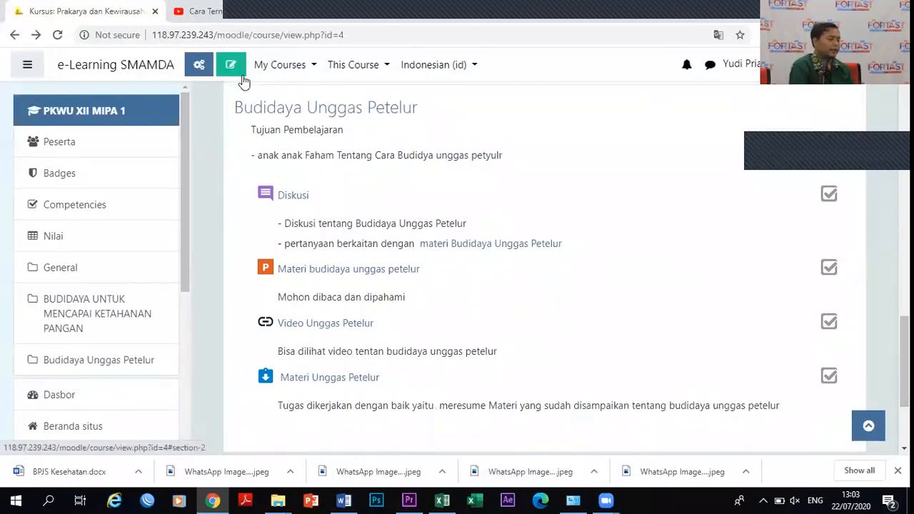
{"action": "left_click", "coordinate": [200, 67]}
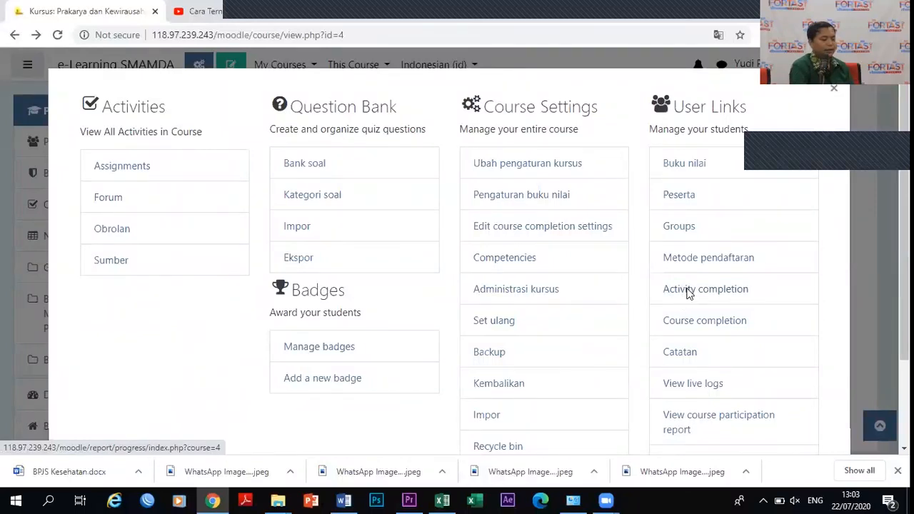
{"action": "left_click", "coordinate": [688, 293]}
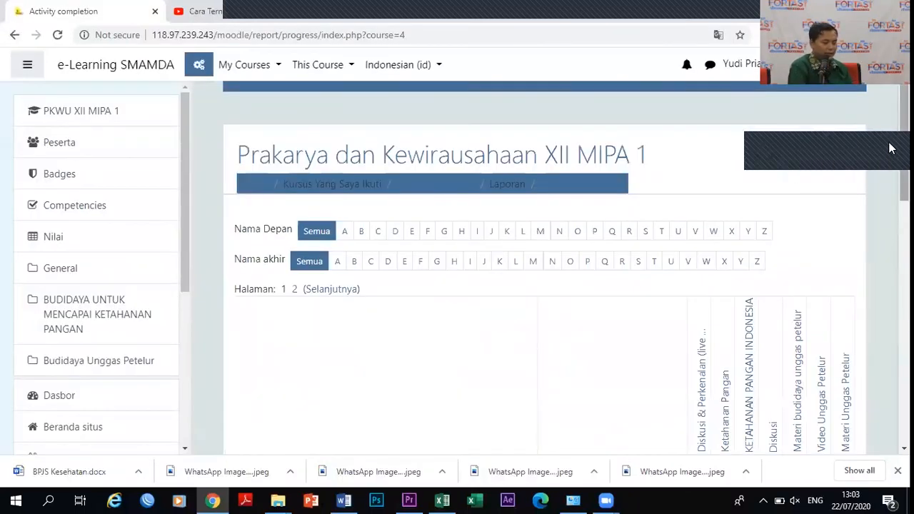
{"action": "scroll", "coordinate": [891, 214], "scroll_direction": "down", "scroll_amount": 5}
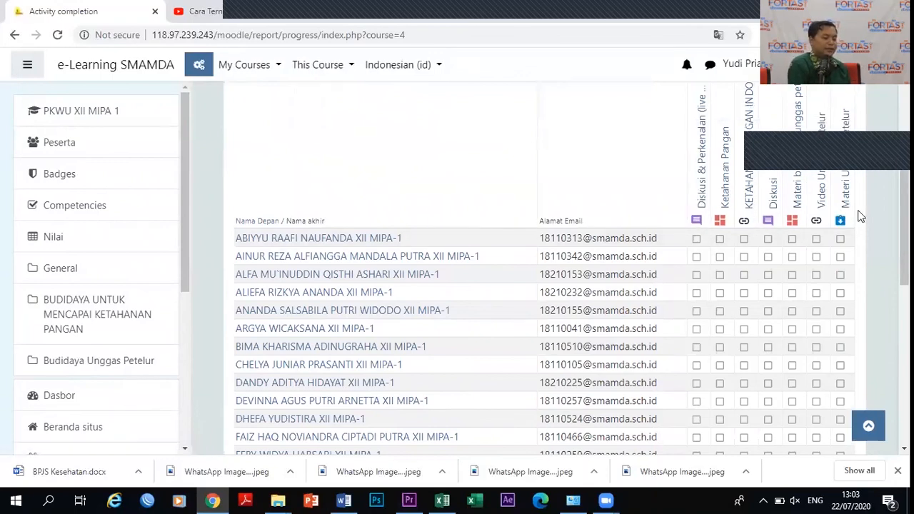
{"action": "scroll", "coordinate": [891, 267], "scroll_direction": "down", "scroll_amount": 8}
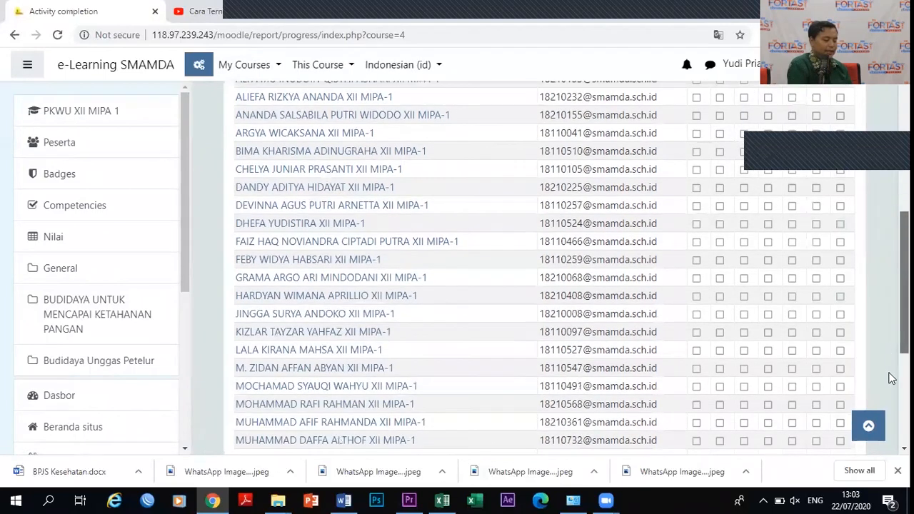
{"action": "scroll", "coordinate": [892, 314], "scroll_direction": "up", "scroll_amount": 5}
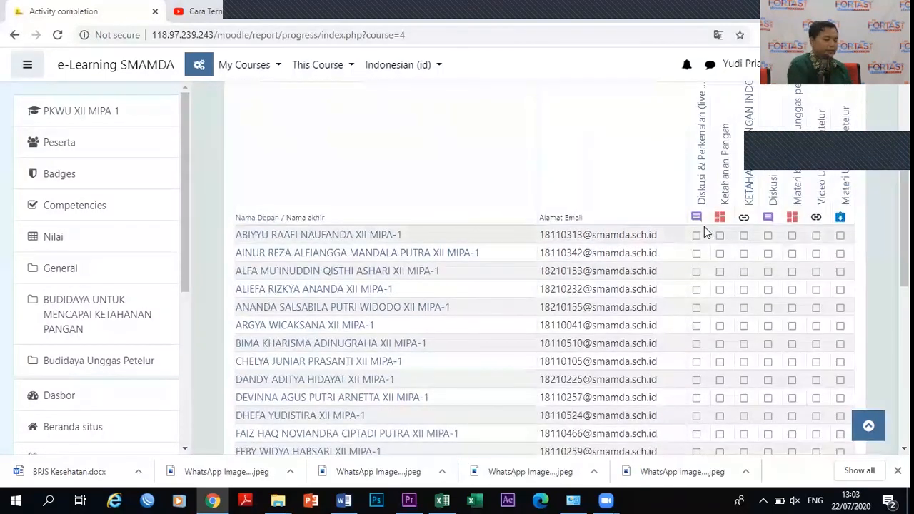
{"action": "left_click", "coordinate": [698, 241]}
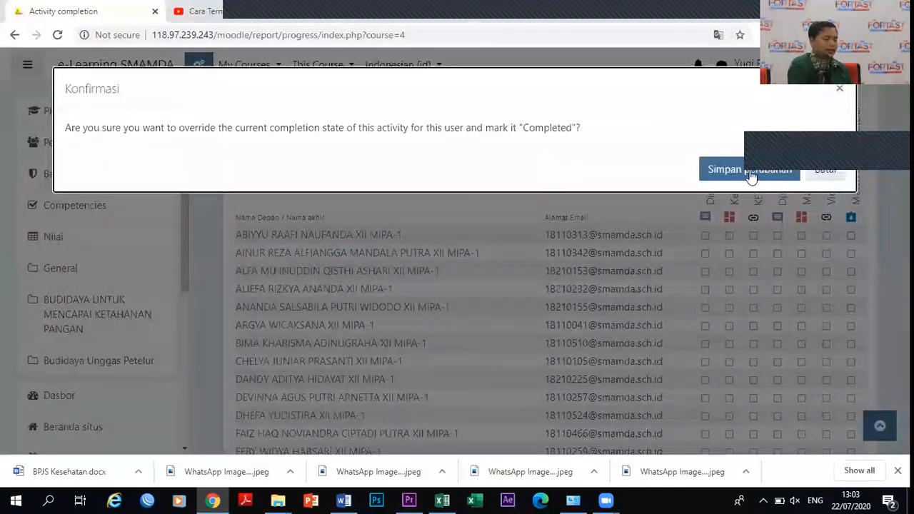
{"action": "left_click", "coordinate": [810, 170]}
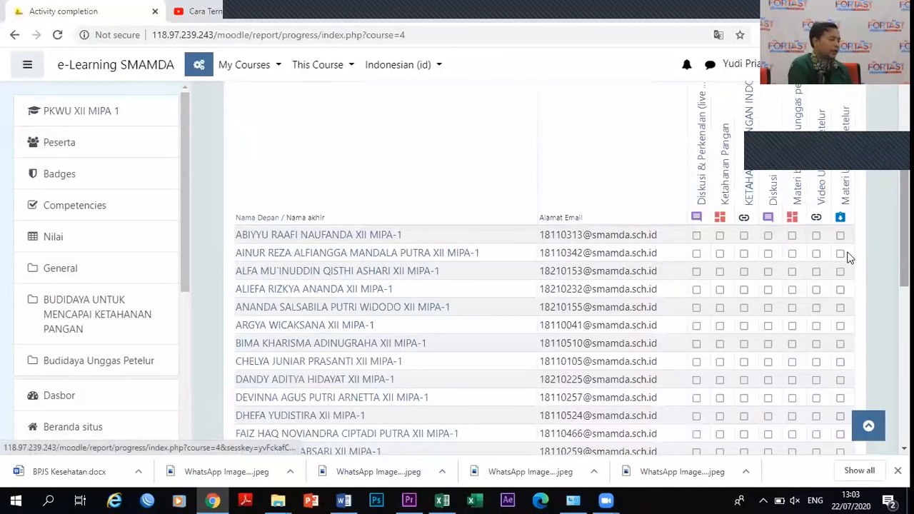
{"action": "left_click", "coordinate": [15, 31]}
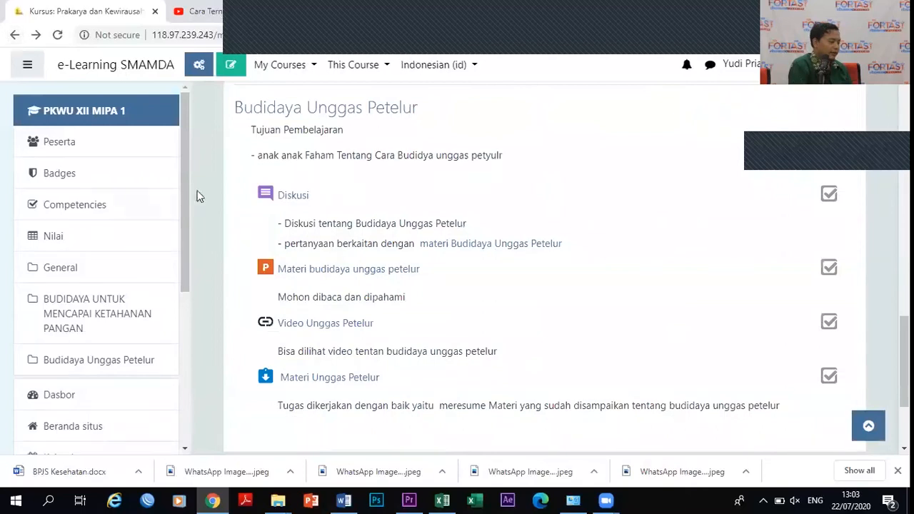
Switch to Prakarya dan Kewirausahaan XII MIPA 4 and review its activity completion report.
{"action": "left_click", "coordinate": [286, 65]}
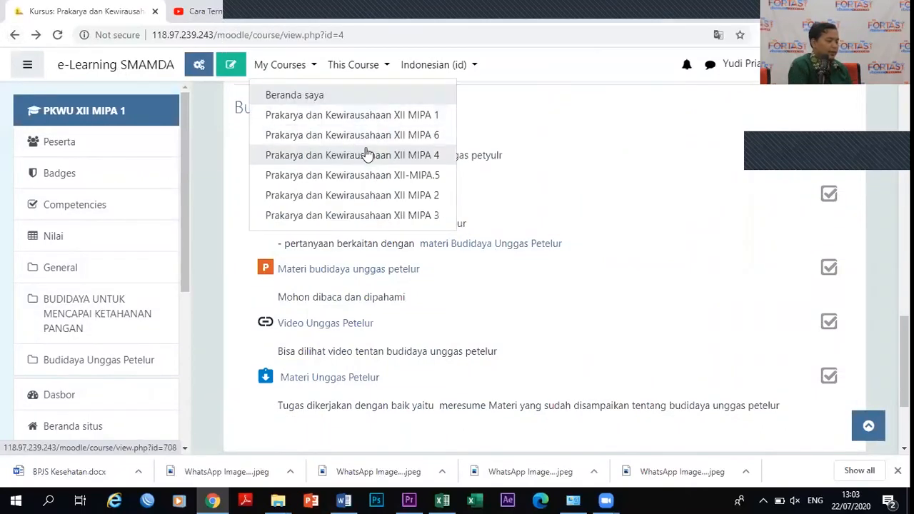
{"action": "left_click", "coordinate": [367, 153]}
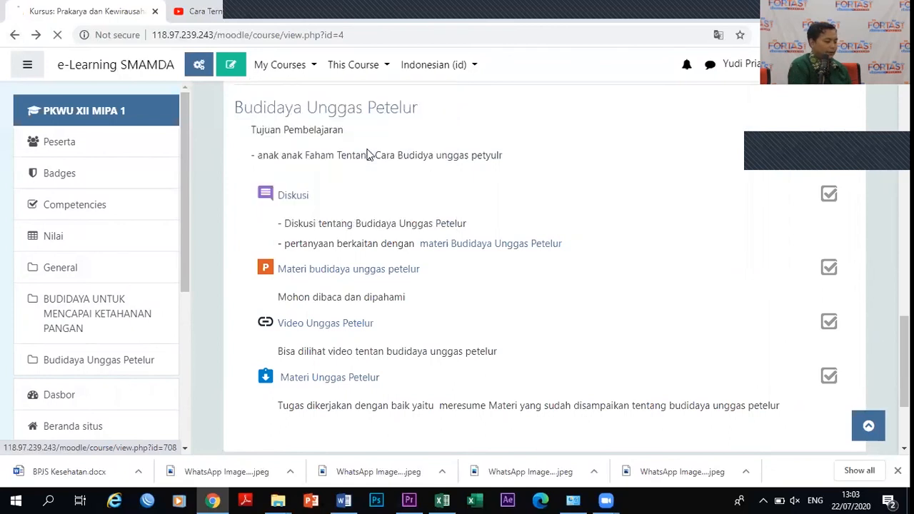
{"action": "left_click", "coordinate": [200, 66]}
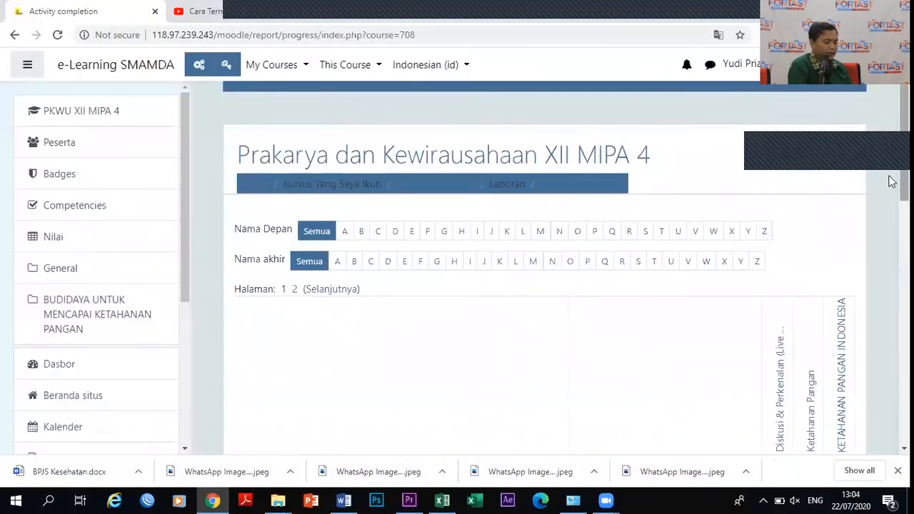
{"action": "left_click_drag", "start_coordinate": [892, 179], "coordinate": [892, 354]}
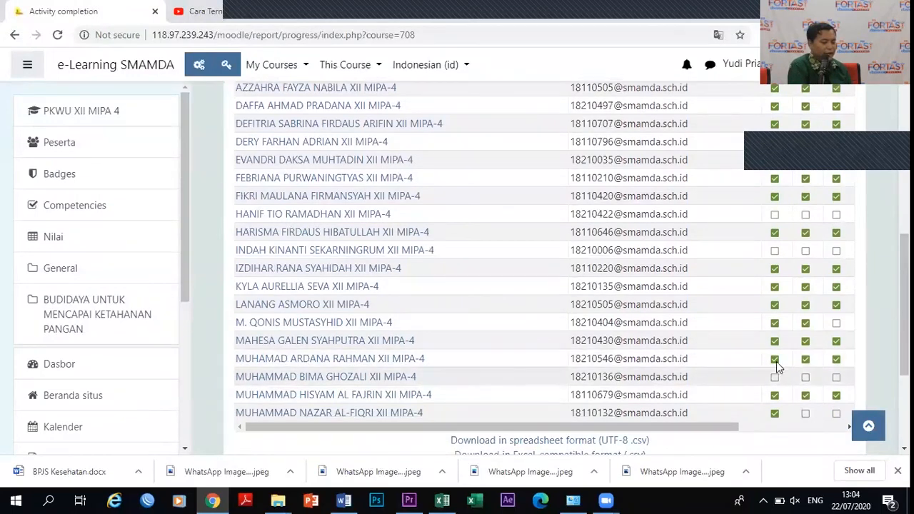
{"action": "left_click_drag", "start_coordinate": [891, 380], "coordinate": [891, 208]}
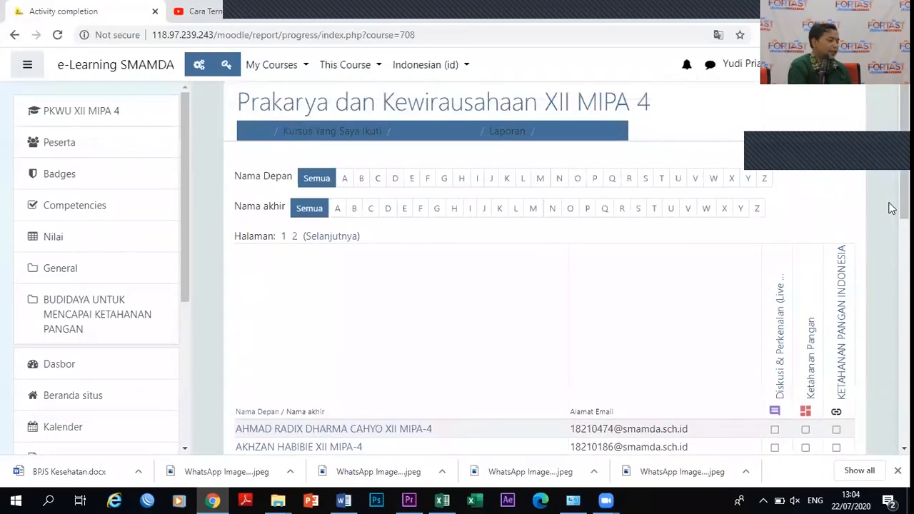
{"action": "left_click", "coordinate": [15, 34]}
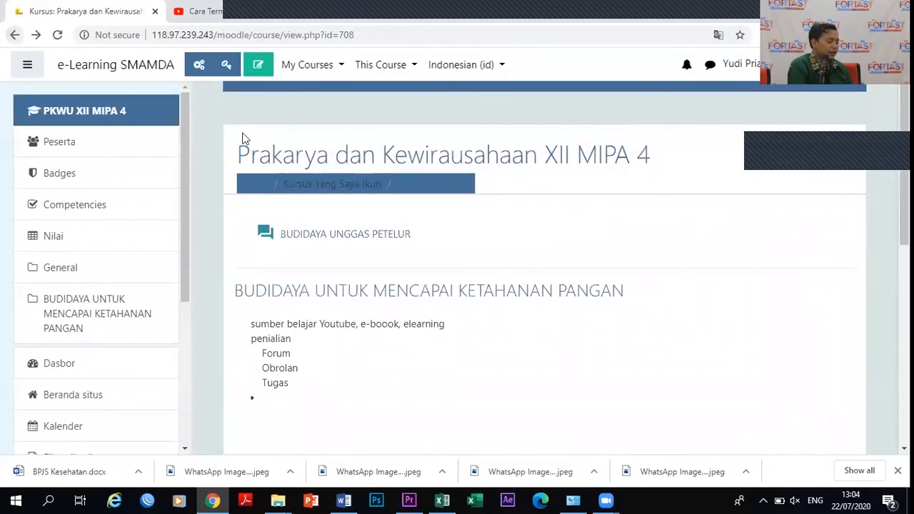
Review the Diskusi & Perkenalan (Live Chat) per-student message counts, then return to the course page.
{"action": "left_click_drag", "start_coordinate": [891, 138], "coordinate": [891, 264]}
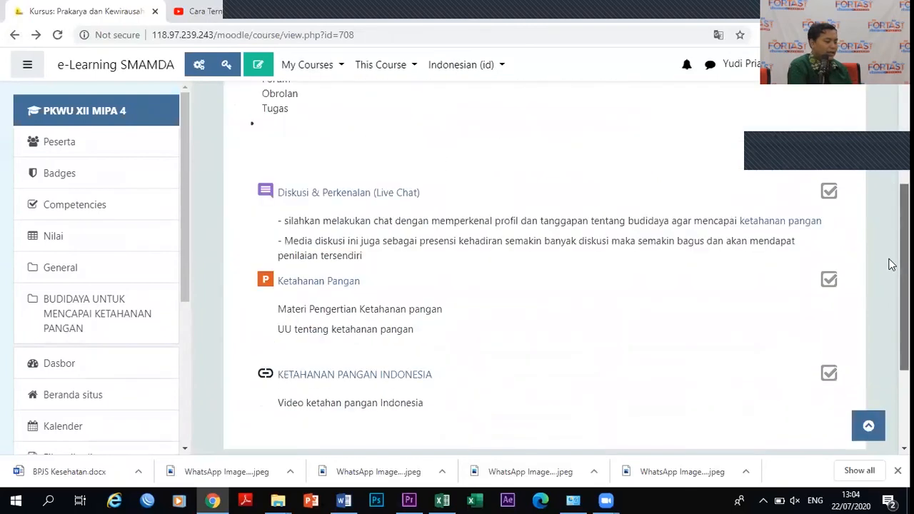
{"action": "left_click", "coordinate": [350, 200]}
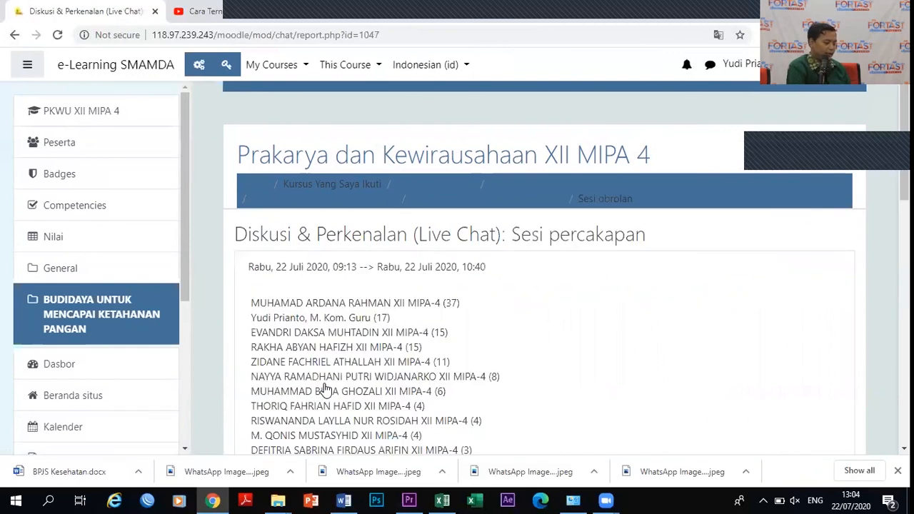
{"action": "scroll", "coordinate": [891, 161], "scroll_direction": "down", "scroll_amount": 1}
{"action": "scroll", "coordinate": [890, 161], "scroll_direction": "down", "scroll_amount": 5}
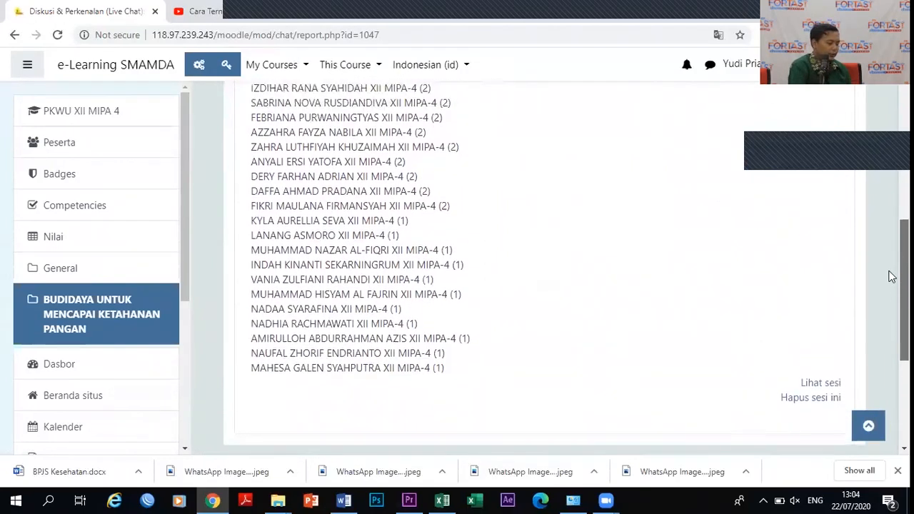
{"action": "scroll", "coordinate": [892, 276], "scroll_direction": "up", "scroll_amount": 5}
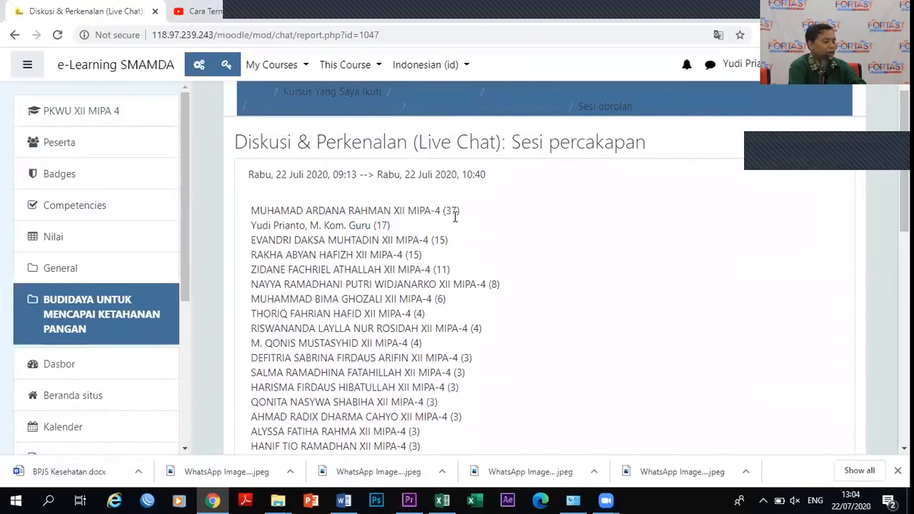
{"action": "left_click", "coordinate": [12, 35]}
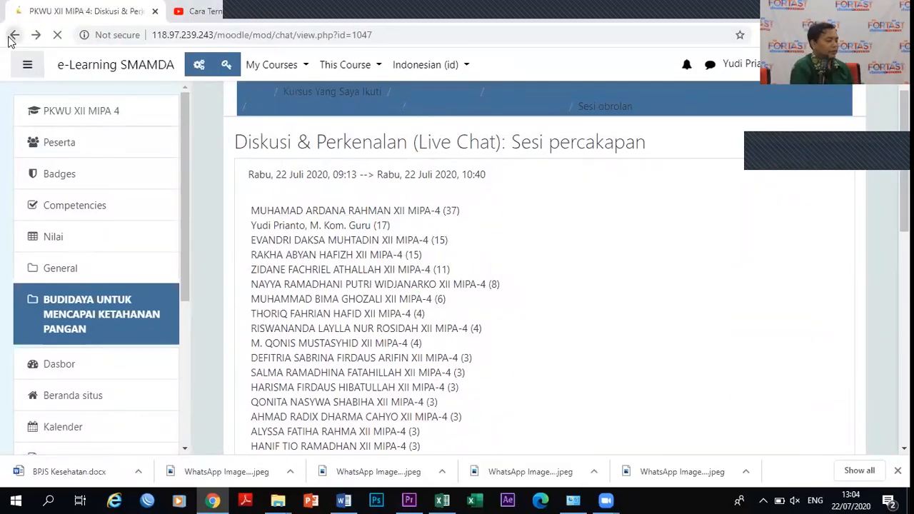
{"action": "left_click_drag", "start_coordinate": [903, 262], "coordinate": [904, 263]}
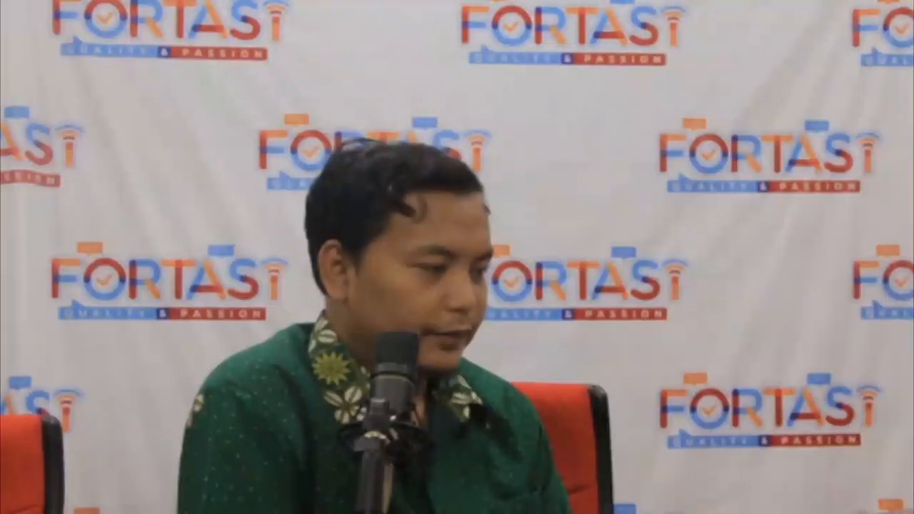